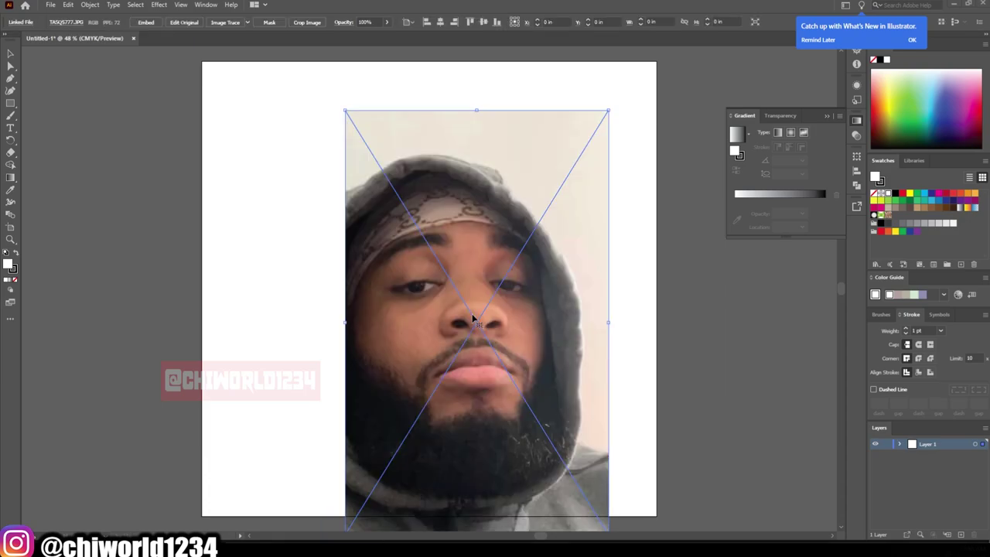
Fit the reference photo to the artboard, confirm the 3 pt calligraphic brush, and test it
mouse_move(618, 299)
mouse_down()
mouse_move(574, 298)
mouse_move(590, 266)
mouse_up()
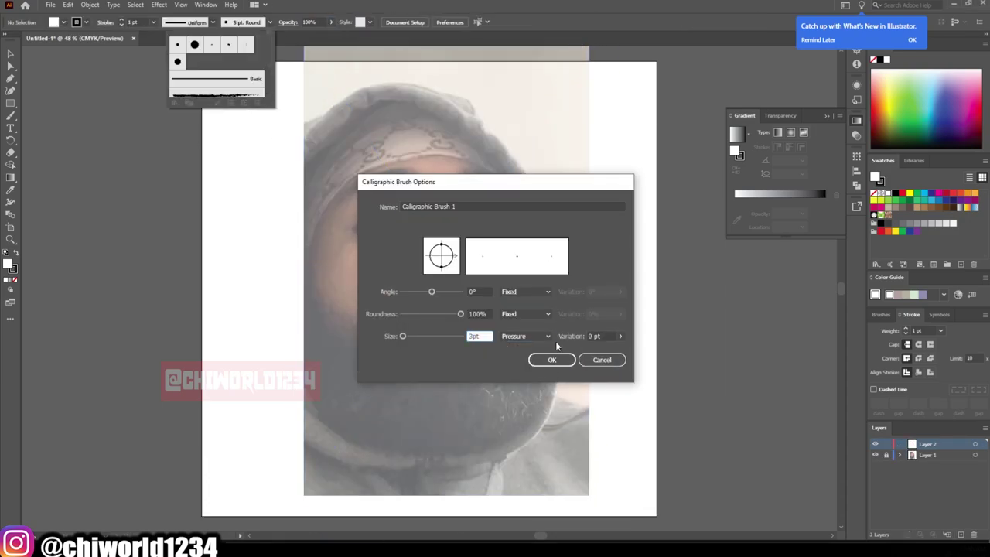
click(551, 360)
key(b)
drag(177, 154, 179, 188)
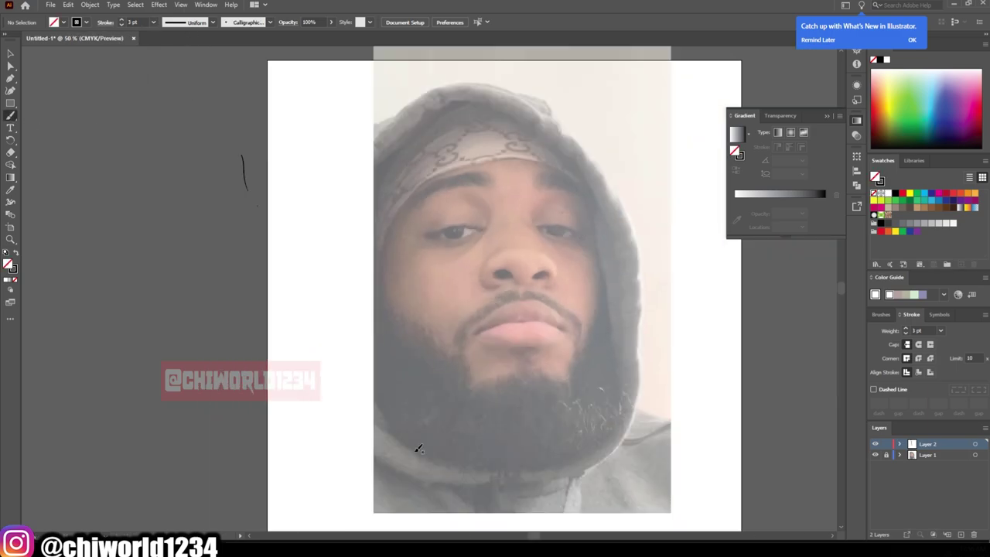
Trace the hood's lower-left and left edges and its inner right edge in black strokes
mouse_move(364, 415)
mouse_down()
mouse_move(427, 459)
mouse_move(408, 121)
mouse_up()
key(ctrl+plus)
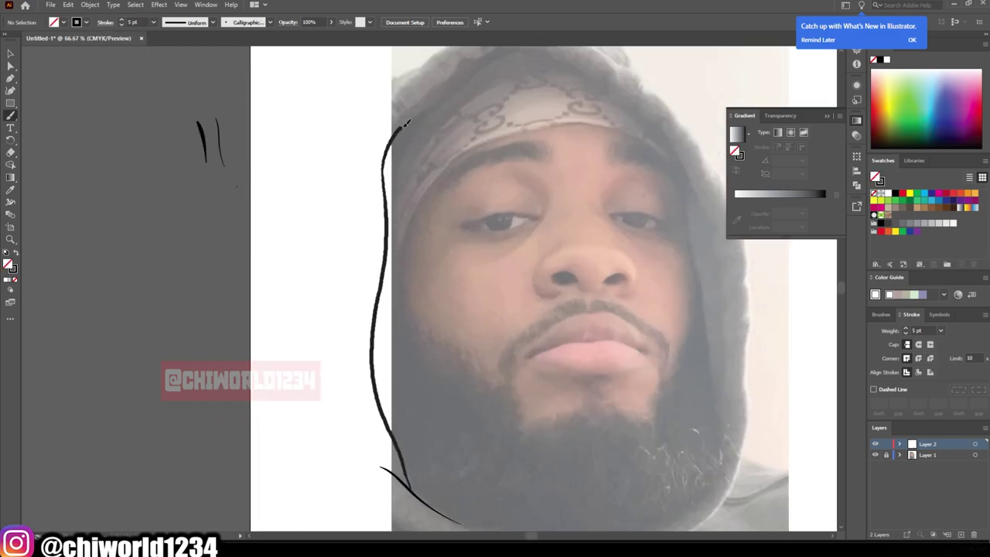
key(ctrl+plus)
key(ctrl+plus)
drag(302, 247, 486, 396)
key(ctrl+minus)
key(ctrl+minus)
key(ctrl+plus)
drag(544, 158, 580, 464)
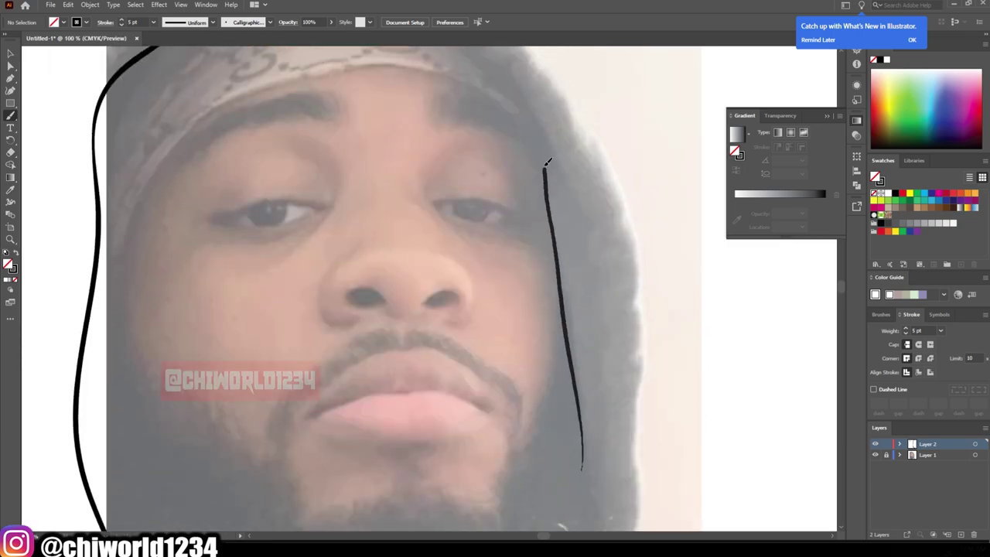
Trace the hood's wavy top edge, its top-left outline and a fold line
scroll(541, 309, up, 3)
mouse_move(334, 104)
mouse_down()
mouse_move(475, 203)
mouse_move(529, 262)
mouse_up()
key(ctrl+minus)
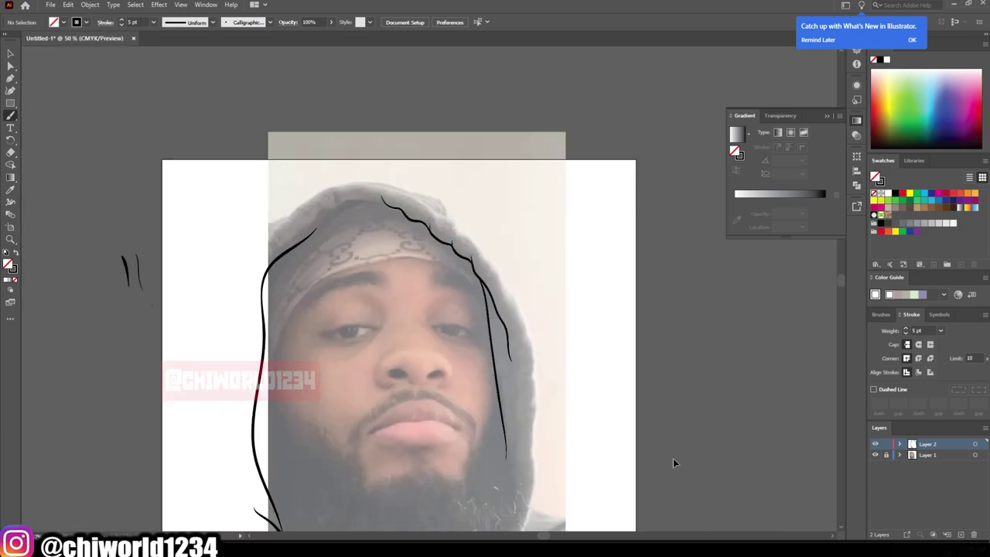
key(ctrl+plus)
drag(140, 309, 212, 266)
mouse_move(198, 276)
mouse_down()
mouse_move(328, 184)
mouse_move(461, 203)
mouse_up()
scroll(452, 247, up, 2)
key(ctrl+plus)
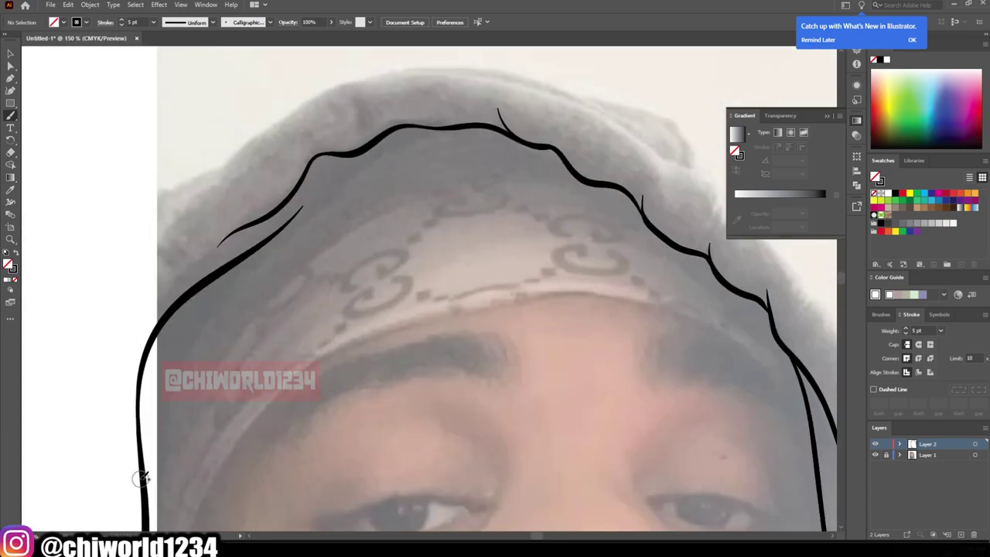
drag(255, 260, 139, 487)
drag(419, 137, 247, 270)
Add thick strokes along the hood's lower left, right side and outer edge
key(ctrl+minus)
key(ctrl+minus)
mouse_move(313, 509)
mouse_down()
mouse_move(224, 334)
mouse_move(238, 270)
mouse_move(503, 101)
mouse_up()
scroll(464, 309, right, 2)
scroll(464, 309, down, 1)
drag(506, 503, 595, 235)
key(ctrl+plus)
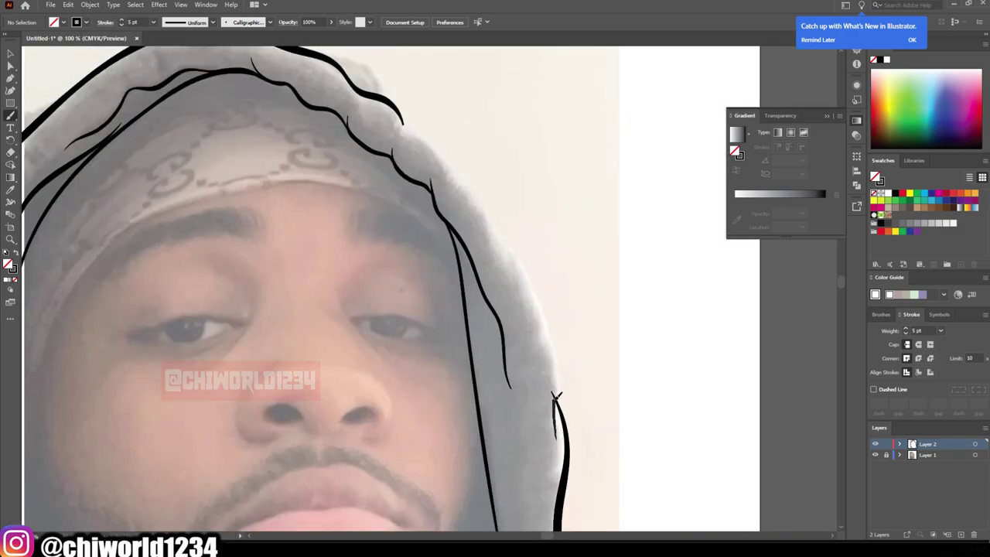
drag(552, 402, 402, 121)
key(ctrl+plus)
key(ctrl+plus)
key(ctrl+minus)
key(ctrl+minus)
key(ctrl+minus)
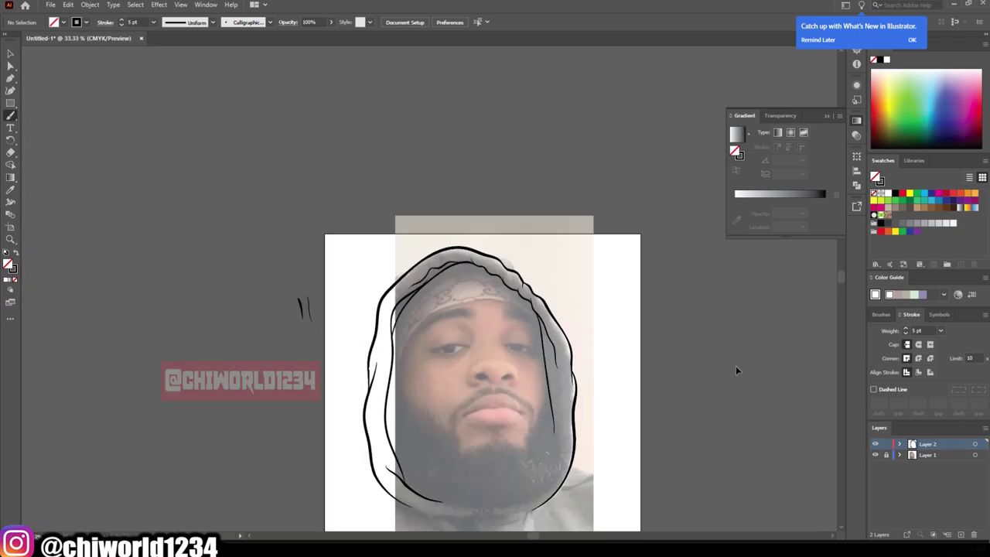
Switch the brush to 1 pt and outline both lips and the line between them
key(ctrl+plus)
key(ctrl+plus)
key(ctrl+plus)
click(153, 22)
click(159, 81)
drag(348, 410, 435, 377)
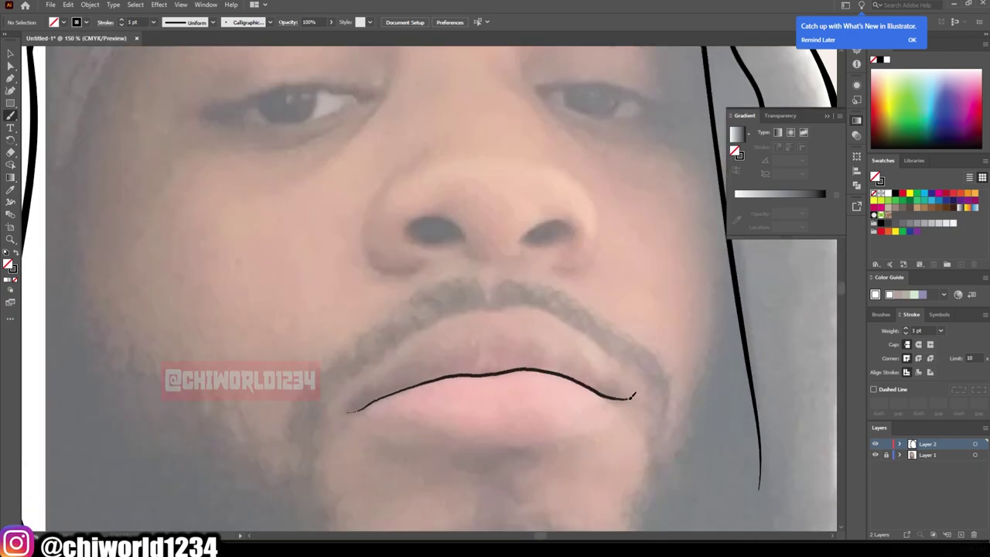
key(ctrl+plus)
drag(278, 390, 207, 411)
drag(232, 357, 762, 391)
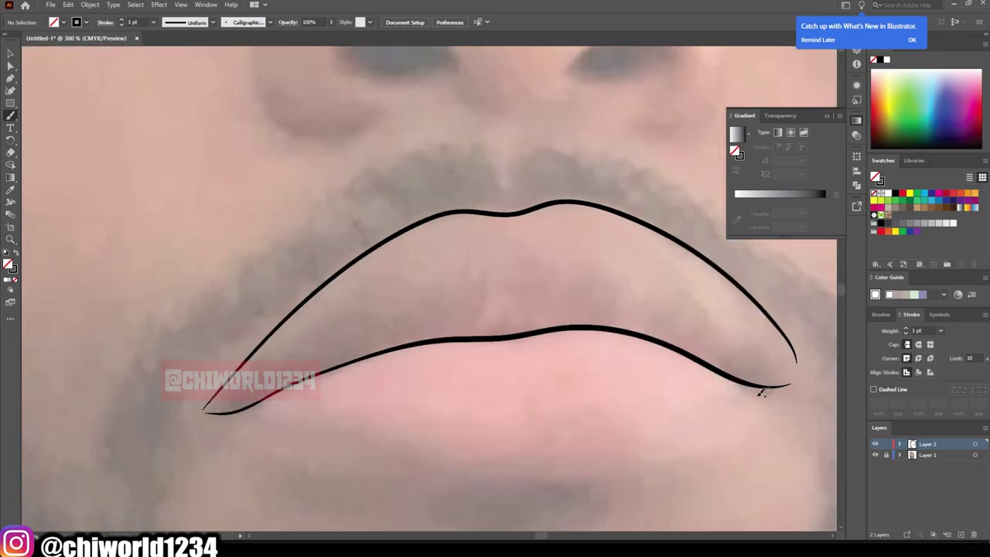
key(ctrl+minus)
drag(283, 283, 669, 274)
Outline both nostrils and the two curved sides of the nose
key(ctrl+minus)
key(ctrl+plus)
key(ctrl+plus)
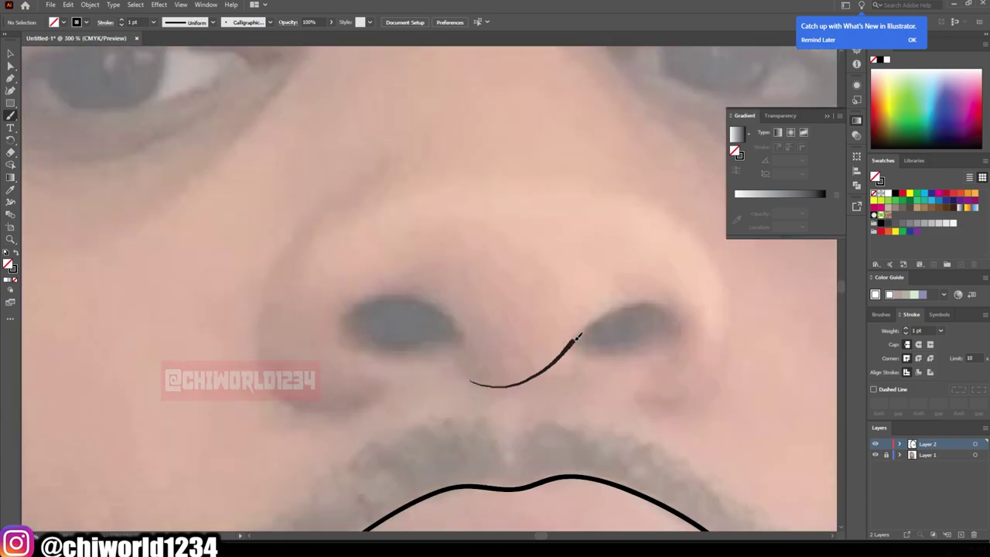
drag(468, 383, 570, 350)
mouse_move(356, 348)
mouse_down()
mouse_move(396, 292)
mouse_move(364, 347)
mouse_up()
mouse_move(342, 402)
mouse_down()
mouse_move(268, 322)
mouse_move(267, 193)
mouse_up()
scroll(266, 194, up, 2)
drag(664, 256, 687, 460)
key(ctrl+minus)
key(ctrl+minus)
key(ctrl+minus)
Draw the upper eyelid and the inner-corner creases around both eyes
key(ctrl+plus)
key(ctrl+plus)
key(ctrl+plus)
drag(224, 355, 307, 209)
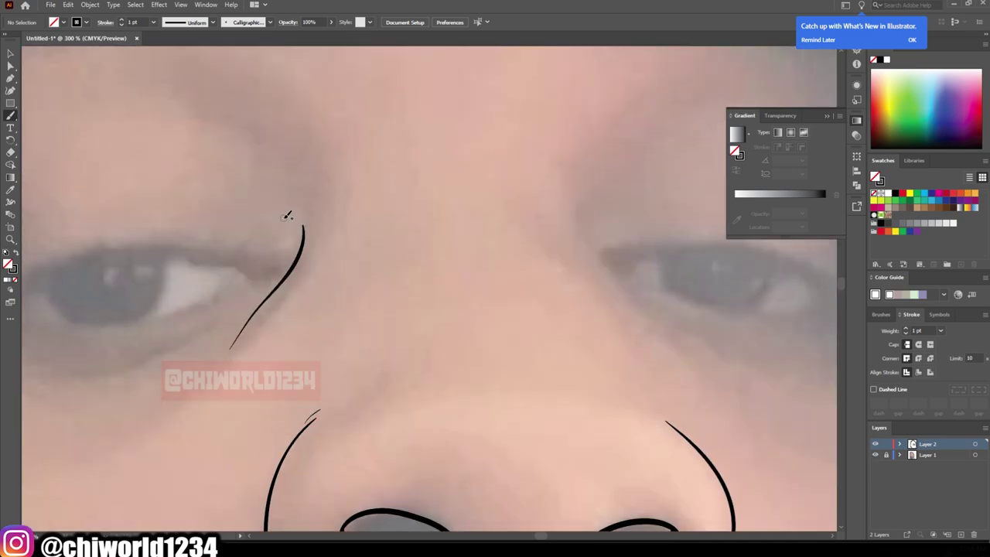
key(ctrl+minus)
key(ctrl+minus)
key(ctrl+minus)
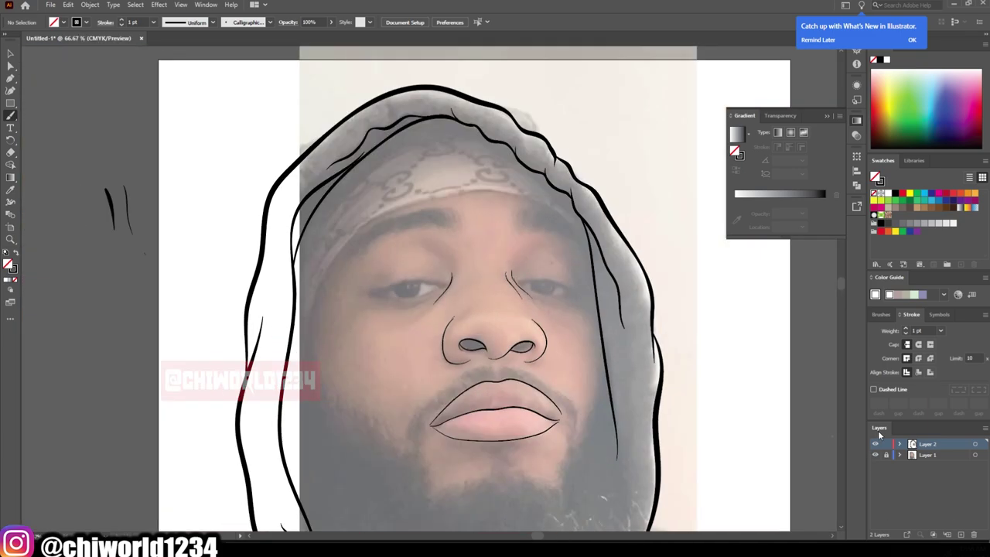
key(ctrl+plus)
key(ctrl+plus)
key(ctrl+plus)
scroll(242, 346, up, 1)
drag(242, 346, 592, 310)
Raise the brush weight slightly and swap fill and stroke so shapes fill solid black
key(ctrl+minus)
key(ctrl+minus)
key(ctrl+minus)
key(ctrl+plus)
key(ctrl+plus)
key(ctrl+plus)
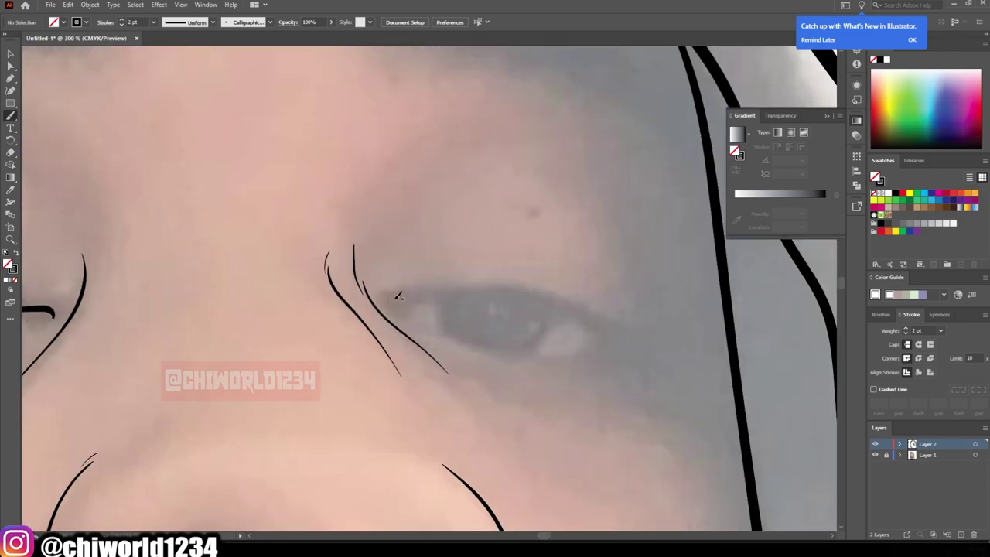
drag(382, 294, 588, 308)
key(ctrl+minus)
key(ctrl+minus)
key(ctrl+minus)
key(ctrl+minus)
key(ctrl+minus)
key(ctrl+plus)
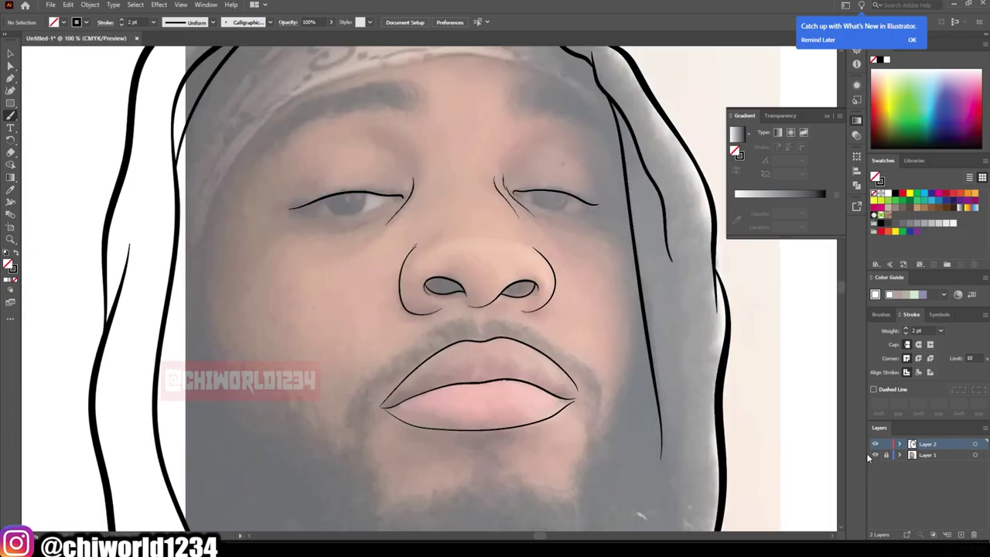
key(ctrl+plus)
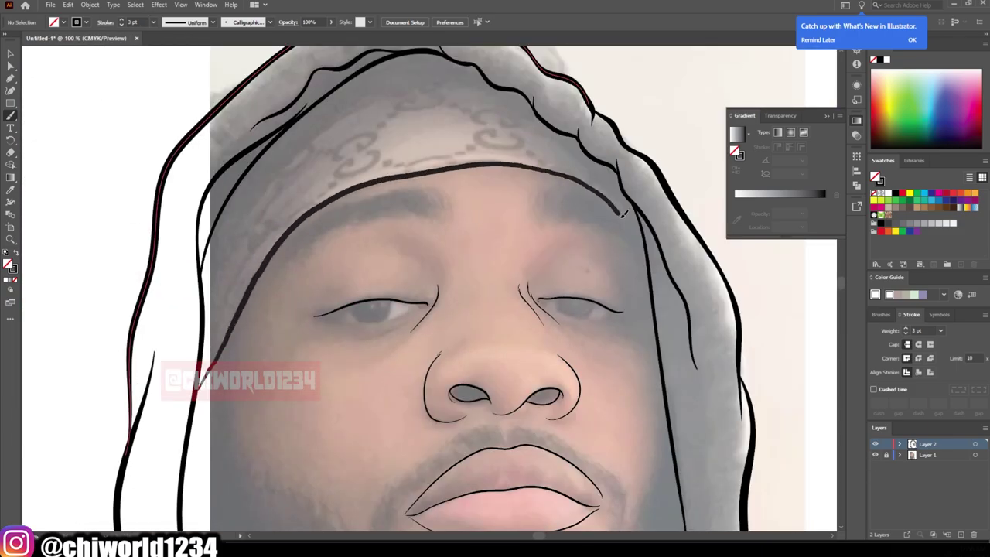
key(ctrl+minus)
key(ctrl+minus)
key(ctrl+minus)
key(ctrl+plus)
key(ctrl+plus)
key(shift+x)
key(ctrl+plus)
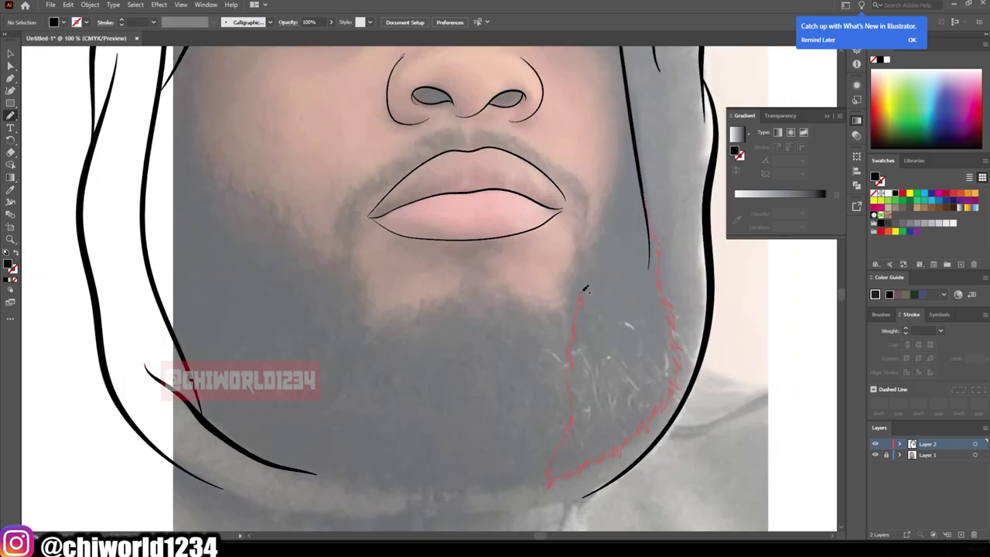
Paint the beard's right side, chin and left section as solid black jagged Blob Brush shapes
drag(641, 157, 639, 161)
key(ctrl+minus)
key(ctrl+plus)
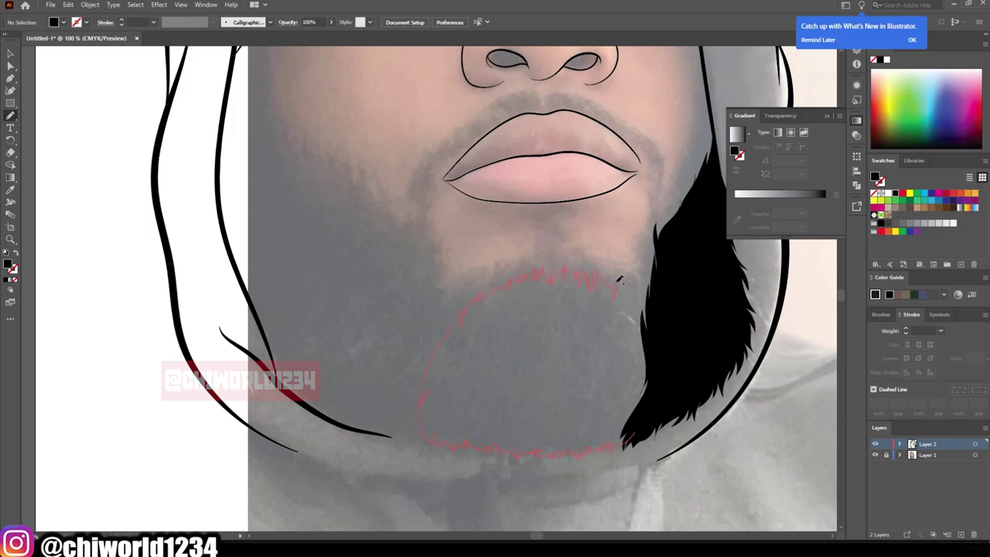
drag(618, 280, 618, 280)
key(ctrl+minus)
key(ctrl+minus)
key(ctrl+plus)
key(ctrl+plus)
drag(479, 399, 490, 354)
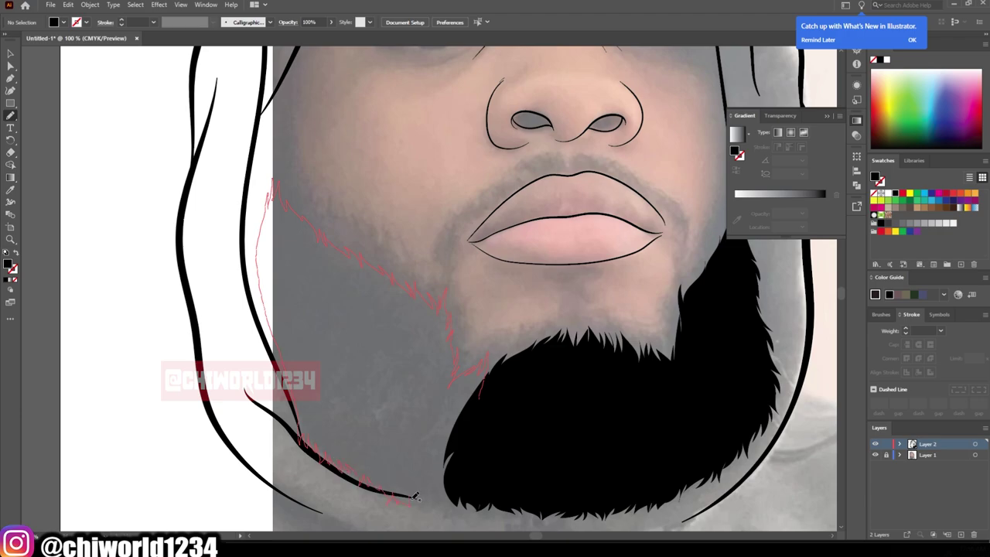
drag(510, 506, 510, 506)
key(ctrl+minus)
key(ctrl+minus)
key(ctrl+plus)
key(ctrl+plus)
key(ctrl+plus)
Paint both upper eyelids as filled black shapes
key(ctrl+plus)
key(ctrl+plus)
drag(613, 233, 473, 220)
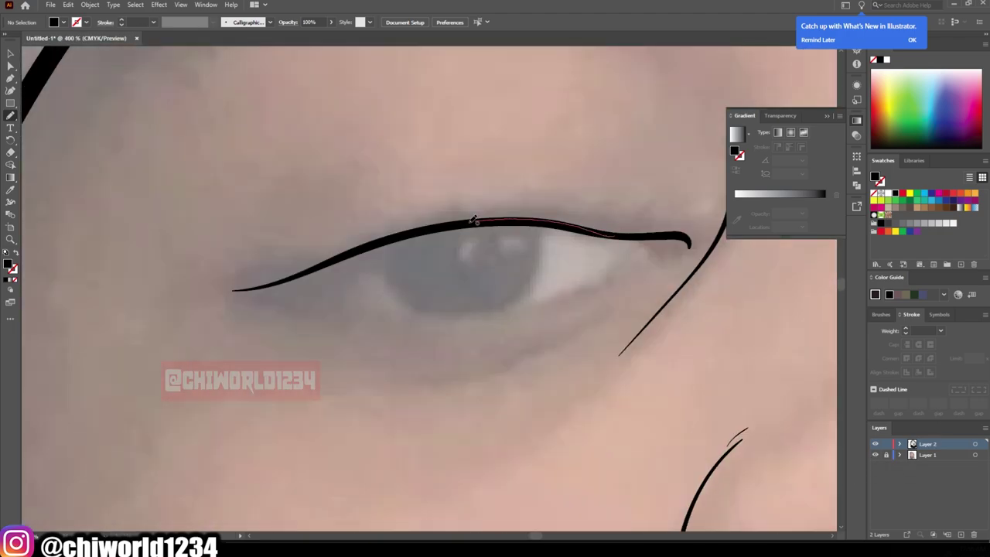
drag(543, 228, 544, 229)
key(ctrl+minus)
key(ctrl+minus)
key(ctrl+minus)
key(ctrl+plus)
key(ctrl+plus)
key(ctrl+plus)
drag(267, 259, 300, 247)
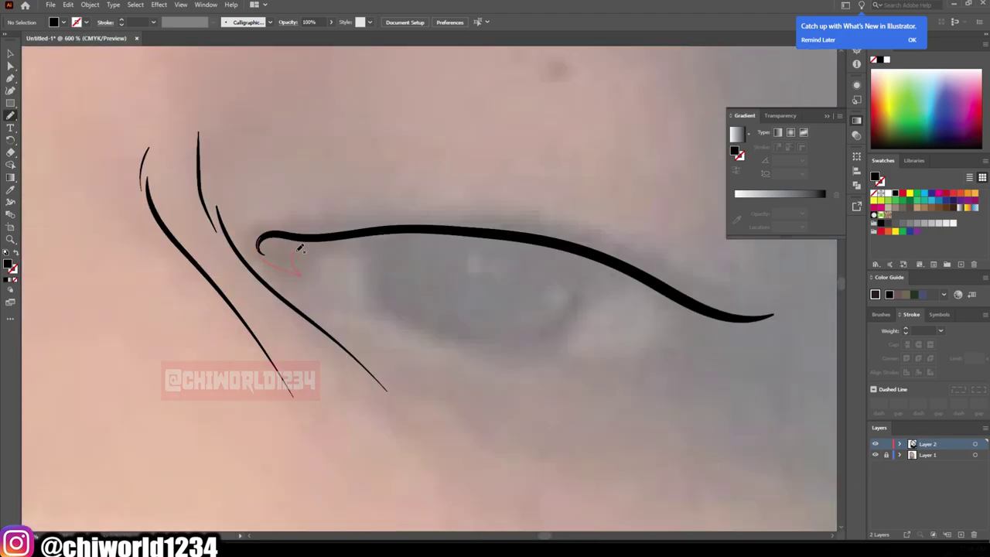
drag(571, 328, 587, 263)
Fill the nostril with solid black
key(ctrl+minus)
key(ctrl+minus)
key(ctrl+minus)
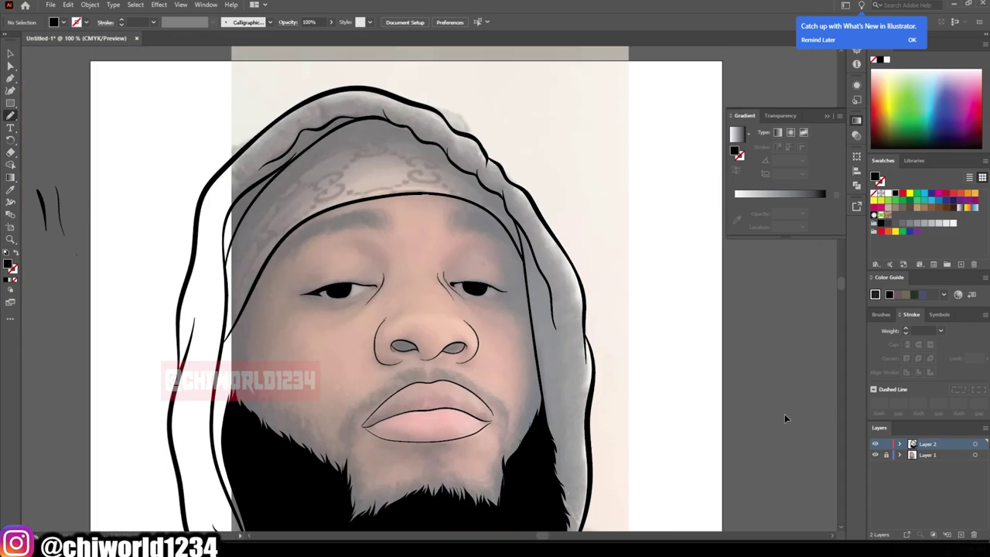
key(ctrl+plus)
key(ctrl+plus)
key(ctrl+plus)
key(ctrl+plus)
key(ctrl+plus)
key(ctrl+minus)
key(ctrl+minus)
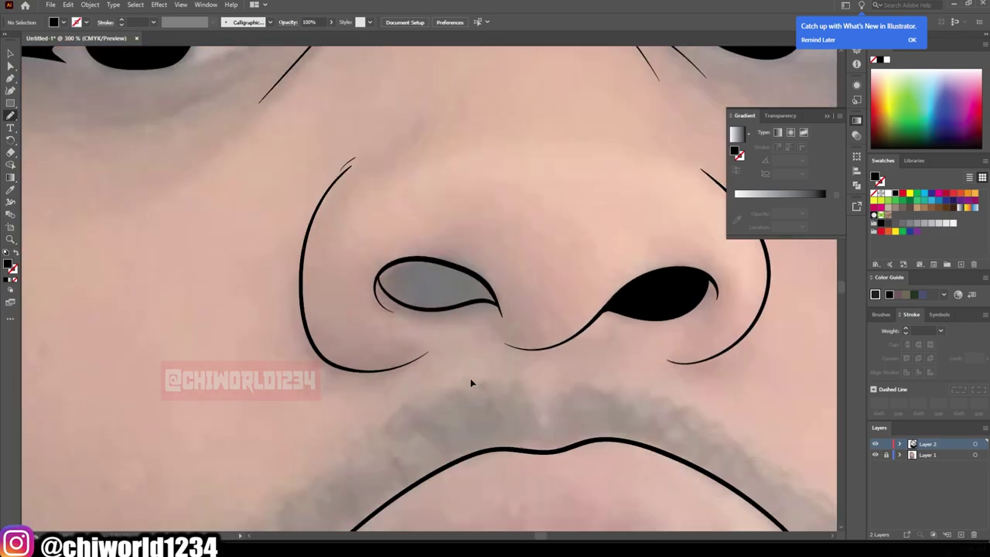
key(ctrl+plus)
key(ctrl+plus)
key(ctrl+plus)
drag(229, 266, 502, 347)
key(ctrl+minus)
key(ctrl+minus)
key(ctrl+minus)
key(ctrl+minus)
key(ctrl+minus)
key(ctrl+plus)
key(ctrl+plus)
key(ctrl+plus)
Paint both eyebrows as solid black shapes
drag(189, 334, 245, 294)
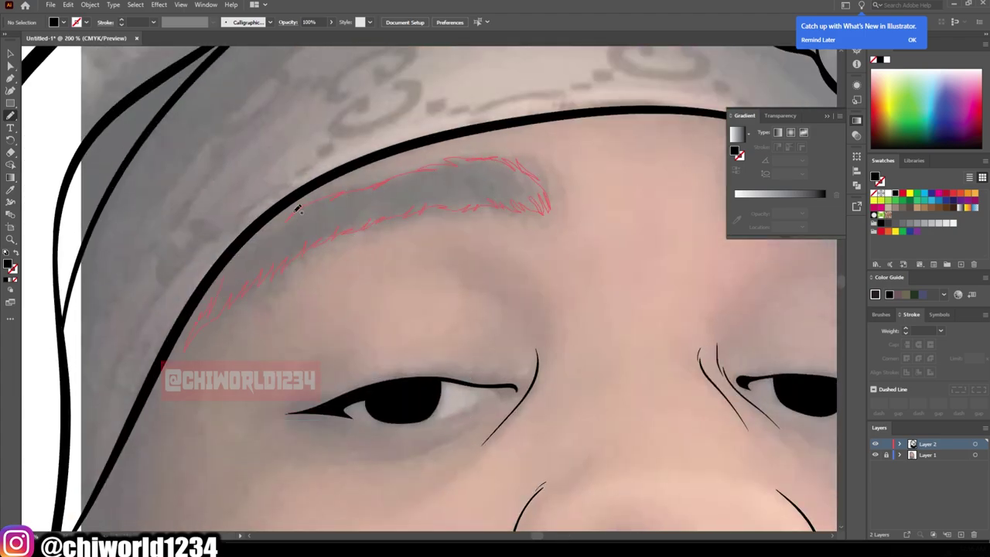
drag(297, 209, 298, 210)
key(ctrl+minus)
key(ctrl+minus)
key(ctrl+minus)
key(ctrl+plus)
key(ctrl+plus)
key(ctrl+plus)
key(ctrl+plus)
drag(671, 331, 586, 281)
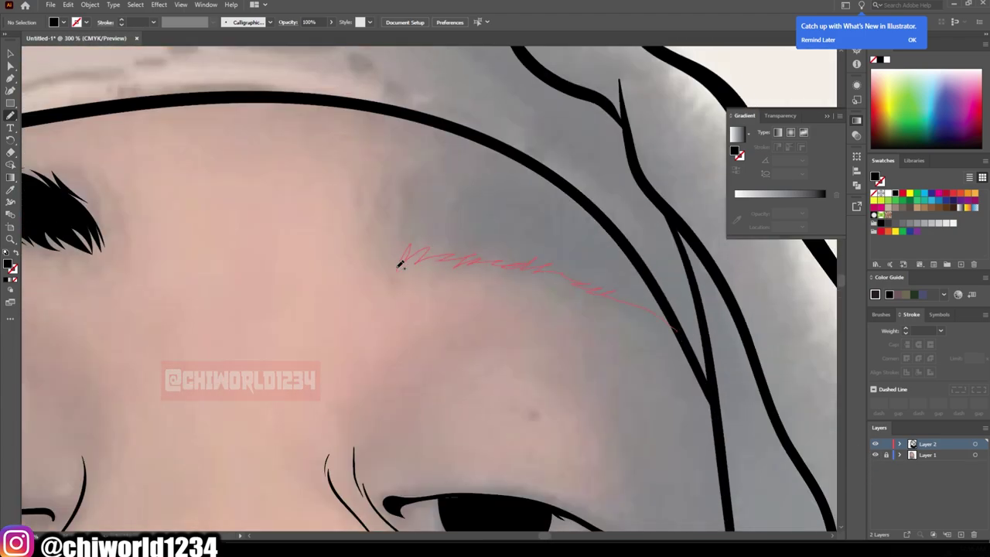
drag(515, 183, 515, 183)
key(ctrl+minus)
key(ctrl+minus)
key(ctrl+minus)
key(ctrl+minus)
Add more black to the beard's lower area, chin and jawline
key(ctrl+plus)
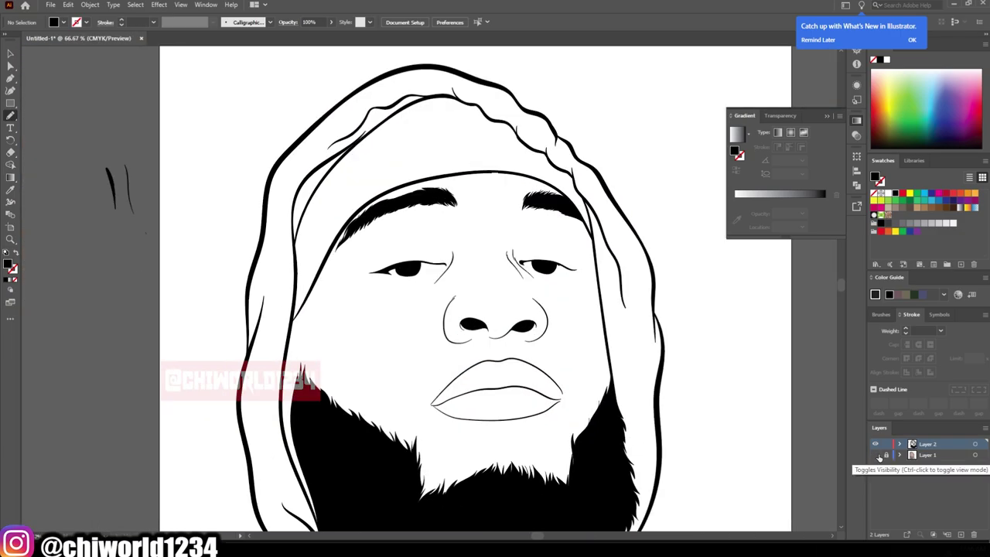
key(ctrl+plus)
drag(678, 495, 335, 506)
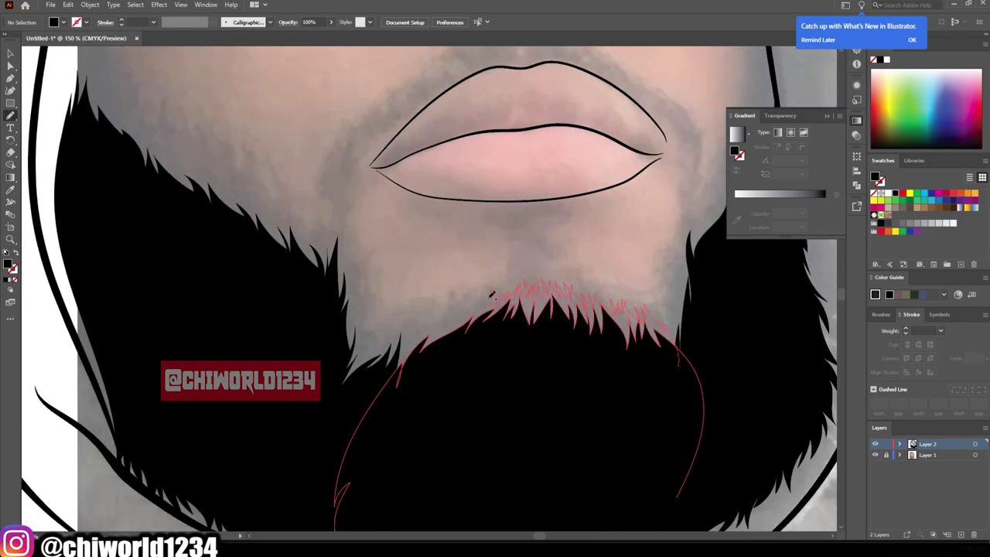
drag(403, 333, 404, 333)
key(ctrl+minus)
key(ctrl+minus)
key(ctrl+plus)
key(ctrl+plus)
mouse_move(344, 453)
mouse_down()
mouse_move(347, 375)
mouse_move(333, 353)
mouse_up()
key(ctrl+minus)
key(ctrl+minus)
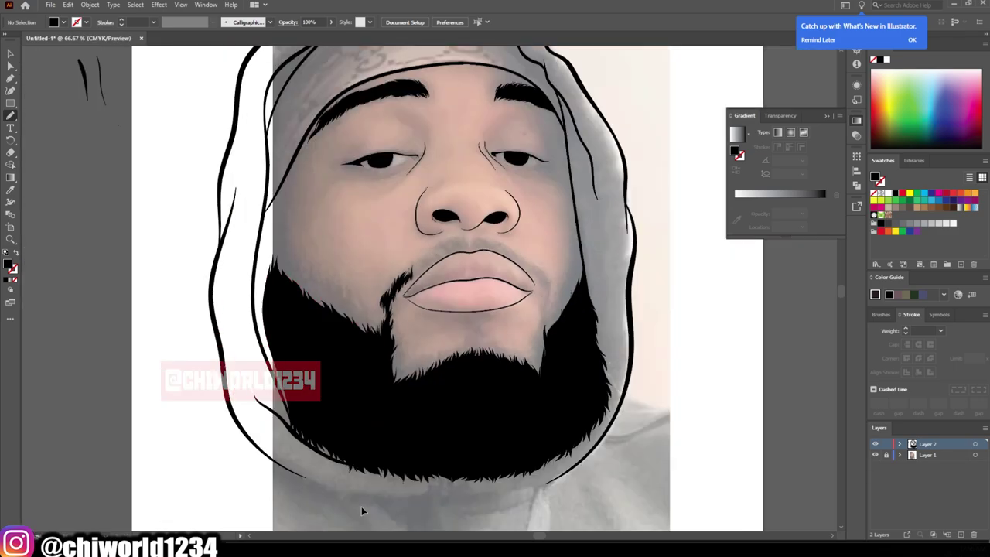
key(ctrl+minus)
key(ctrl+plus)
key(ctrl+plus)
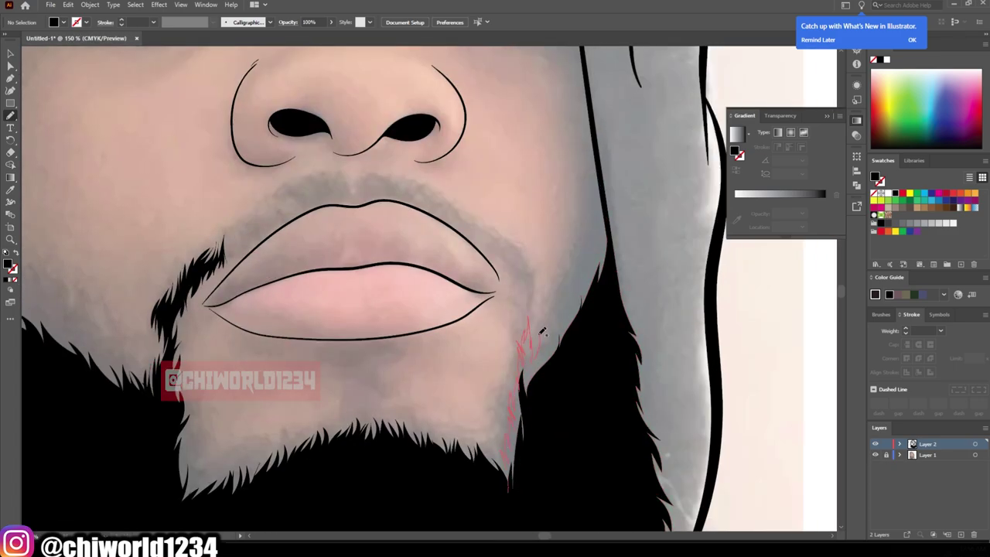
drag(584, 269, 564, 473)
key(ctrl+minus)
key(ctrl+minus)
Draw spiky moustache hairs beside and above the upper lip
key(ctrl+plus)
key(ctrl+plus)
key(ctrl+plus)
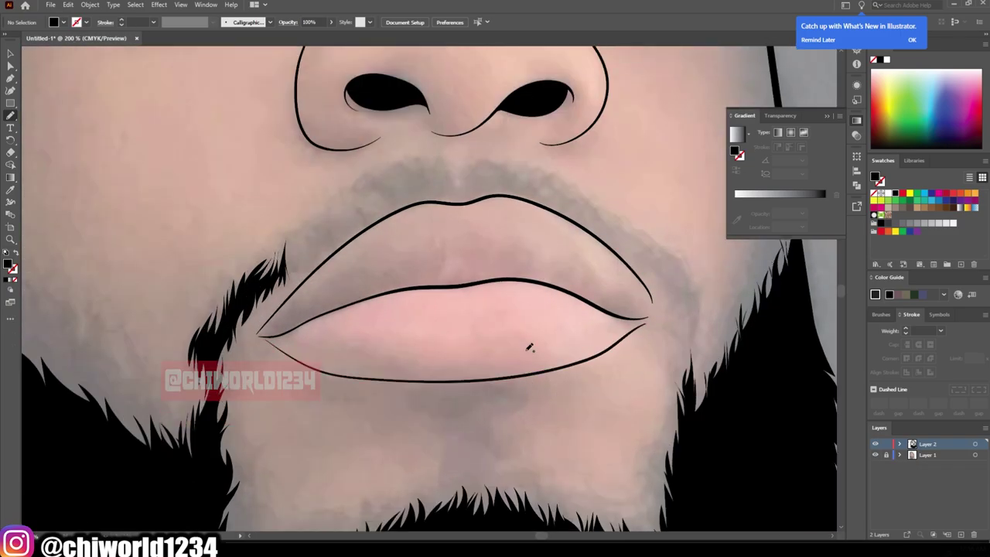
drag(294, 307, 347, 260)
drag(296, 282, 297, 283)
key(ctrl+minus)
key(ctrl+minus)
key(ctrl+minus)
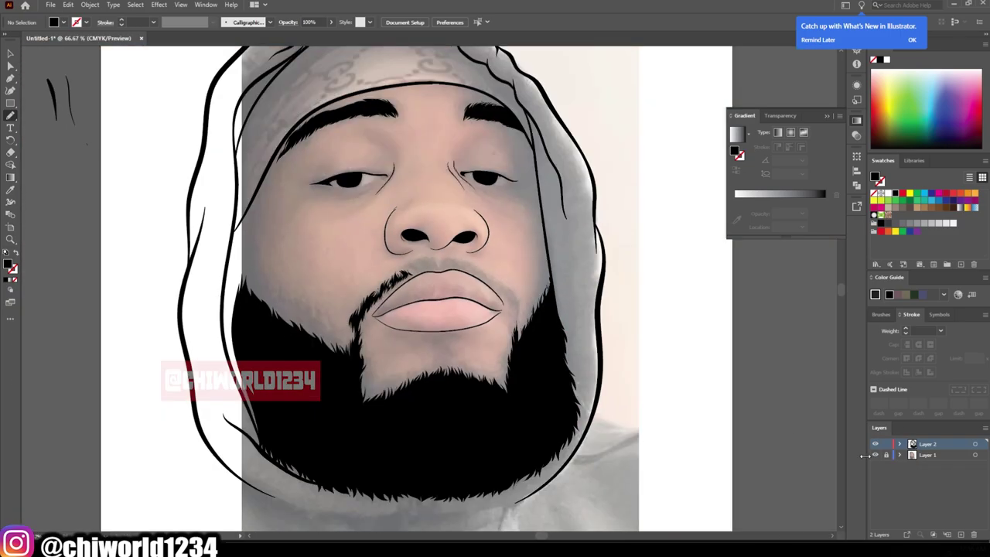
key(ctrl+plus)
key(ctrl+plus)
key(ctrl+plus)
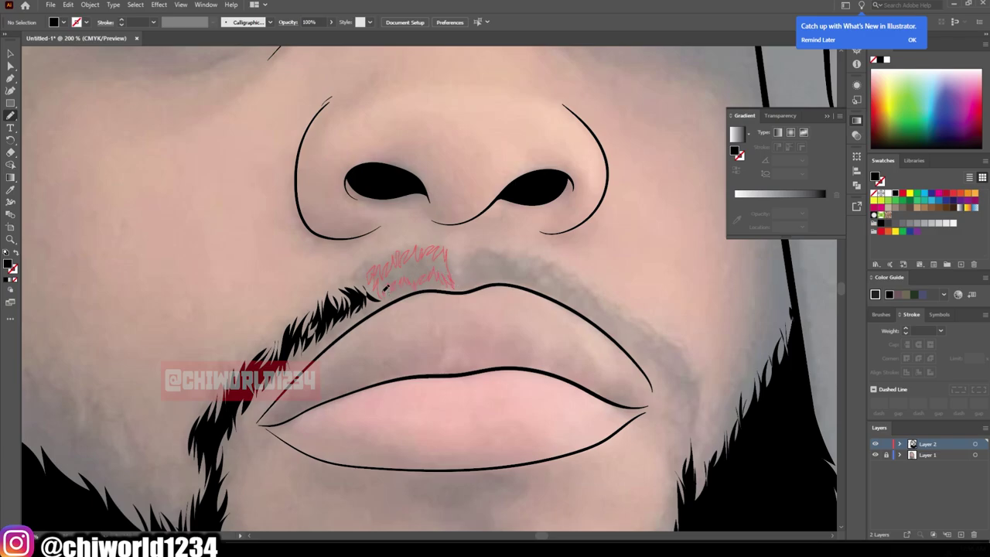
drag(384, 287, 385, 288)
key(ctrl+minus)
key(ctrl+minus)
key(ctrl+minus)
key(ctrl+plus)
key(ctrl+plus)
key(ctrl+plus)
Add moustache hairs on the right of the lips and above the lip centre
mouse_move(689, 427)
mouse_down()
mouse_move(654, 356)
mouse_move(695, 385)
mouse_up()
drag(555, 279, 576, 287)
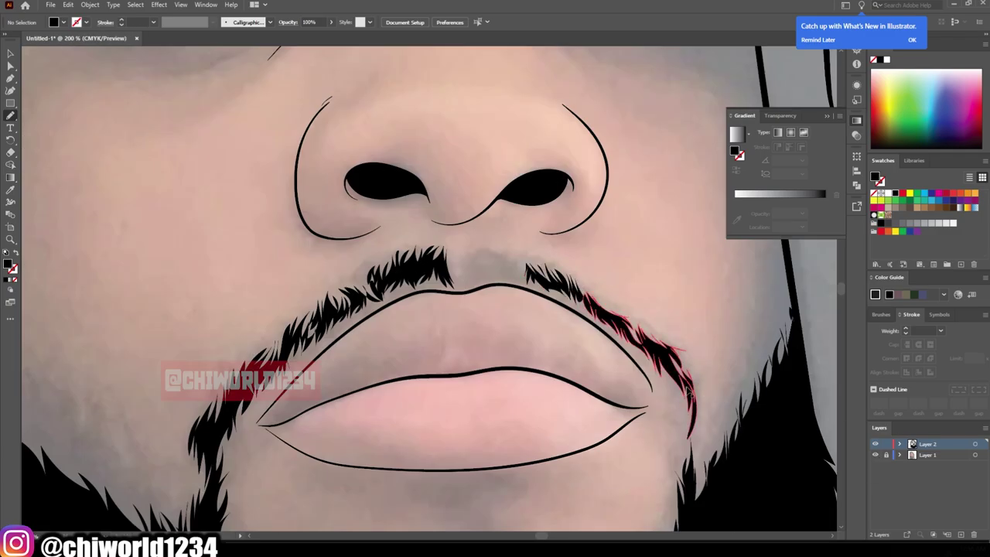
key(ctrl+plus)
mouse_move(478, 321)
mouse_down()
mouse_move(522, 309)
mouse_move(534, 288)
mouse_up()
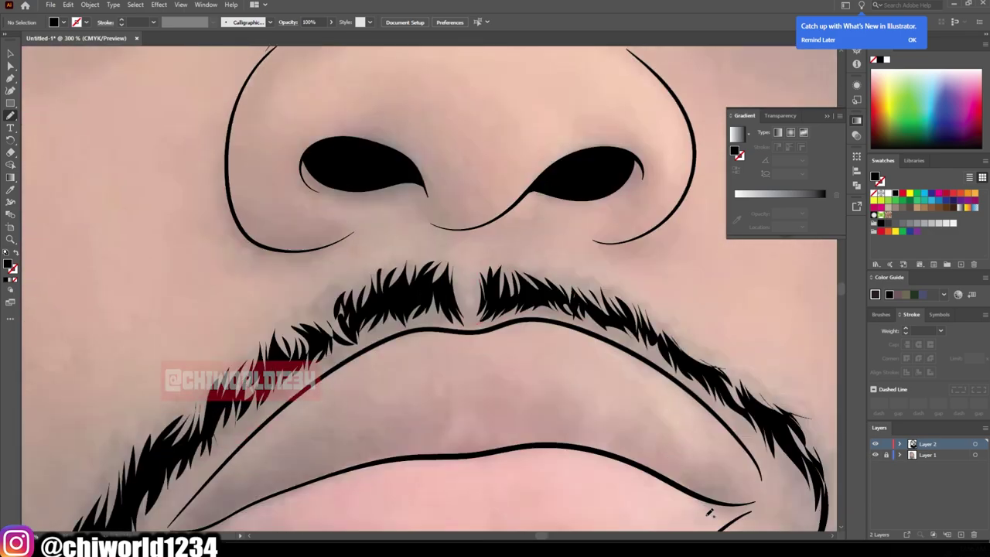
key(ctrl+minus)
key(ctrl+minus)
Add spiky hair strokes along the beard's edge on the cheek
key(ctrl+plus)
key(ctrl+plus)
drag(491, 446, 411, 371)
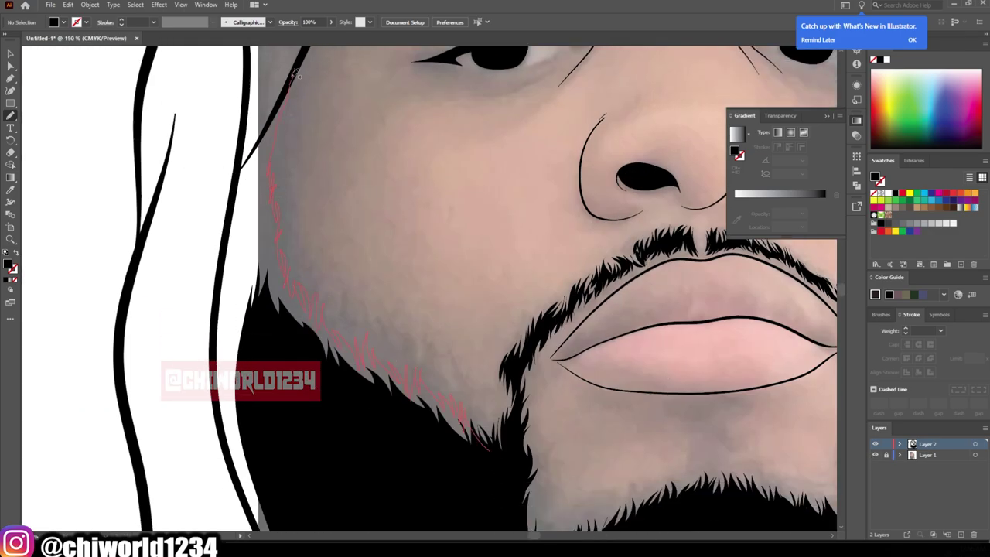
drag(296, 72, 294, 78)
key(ctrl+minus)
key(ctrl+minus)
key(ctrl+minus)
key(ctrl+plus)
key(ctrl+minus)
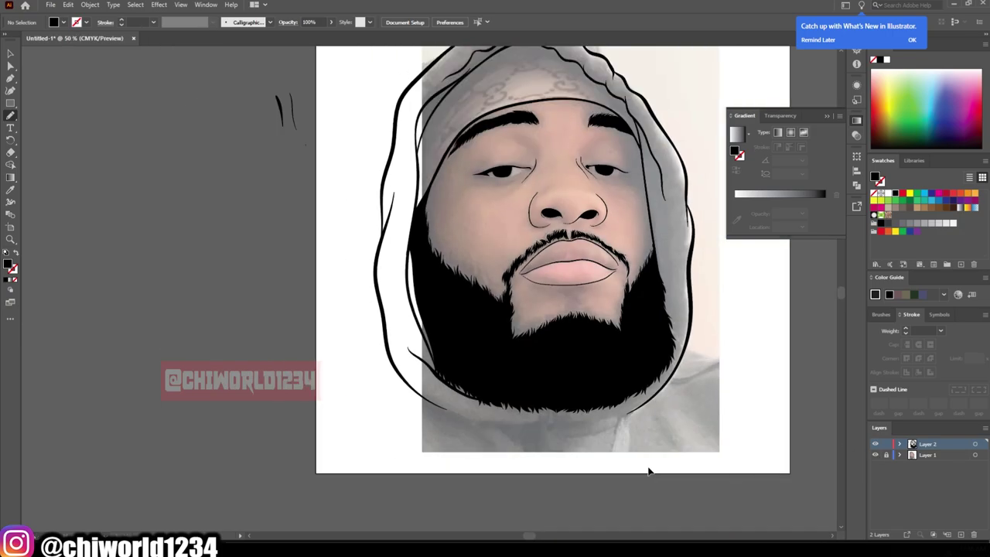
key(ctrl+plus)
key(ctrl+plus)
key(ctrl+plus)
key(ctrl+minus)
key(ctrl+minus)
key(ctrl+plus)
key(ctrl+plus)
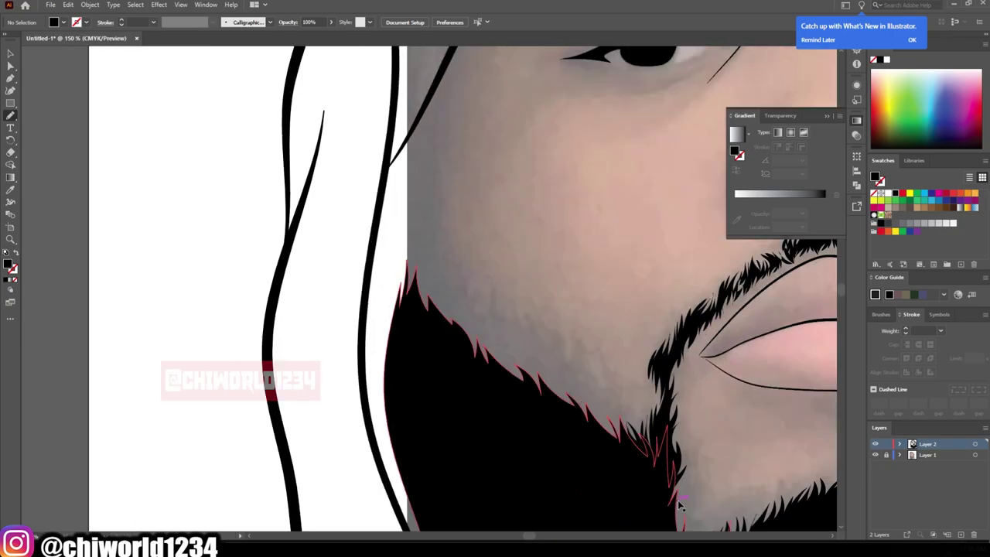
Pencil a thin black line up the edge of the jaw
scroll(679, 504, up, 1)
drag(679, 504, 430, 145)
drag(429, 258, 406, 253)
key(ctrl+minus)
key(ctrl+minus)
key(ctrl+minus)
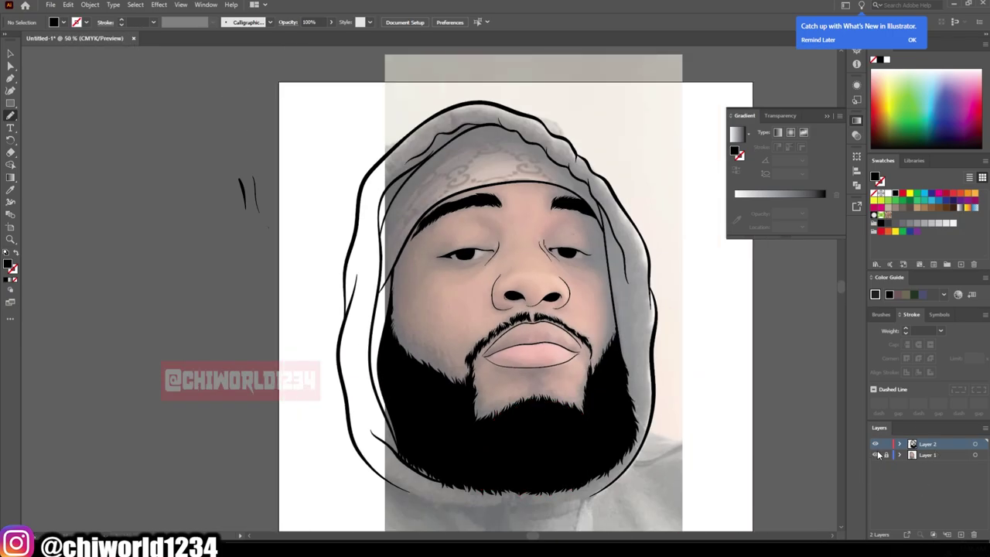
Draw thin hair strands by the eyebrow and down the hood's edge
key(ctrl+plus)
key(ctrl+plus)
key(ctrl+plus)
key(ctrl+plus)
scroll(310, 355, up, 2)
drag(309, 356, 277, 400)
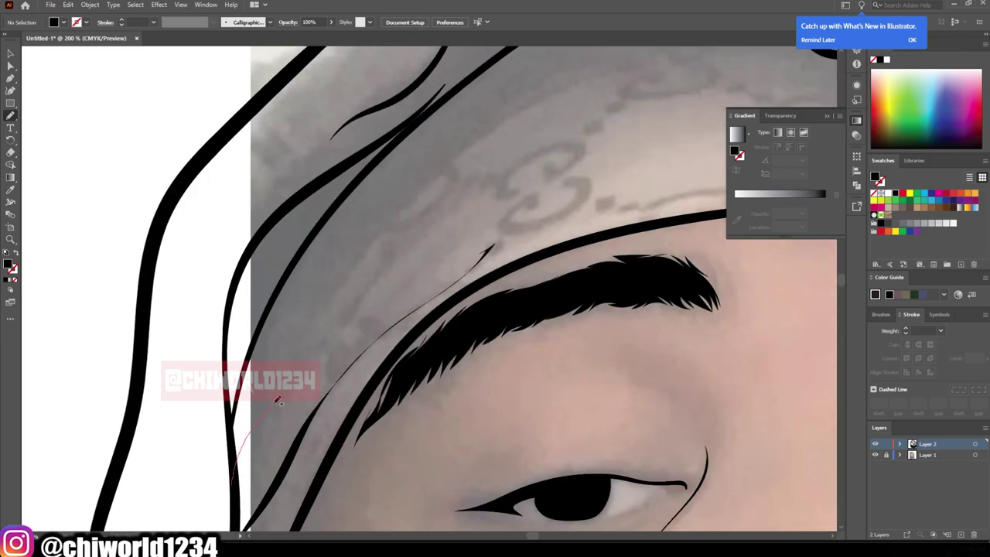
key(ctrl+minus)
key(ctrl+minus)
key(ctrl+minus)
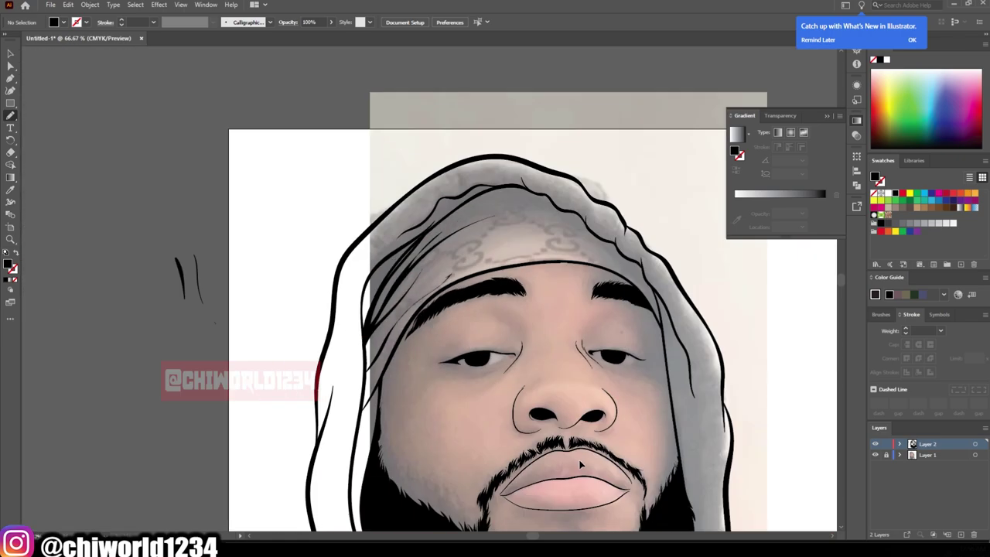
key(ctrl+plus)
key(ctrl+plus)
key(ctrl+plus)
drag(417, 329, 452, 406)
Add thin fold lines across the top of the headband
key(ctrl+minus)
key(ctrl+minus)
key(ctrl+minus)
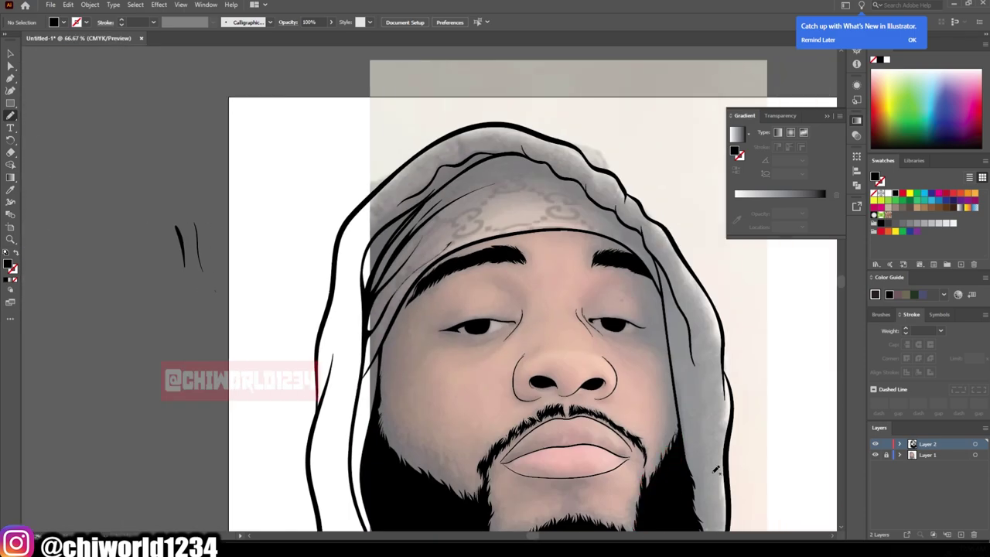
key(ctrl+plus)
key(ctrl+plus)
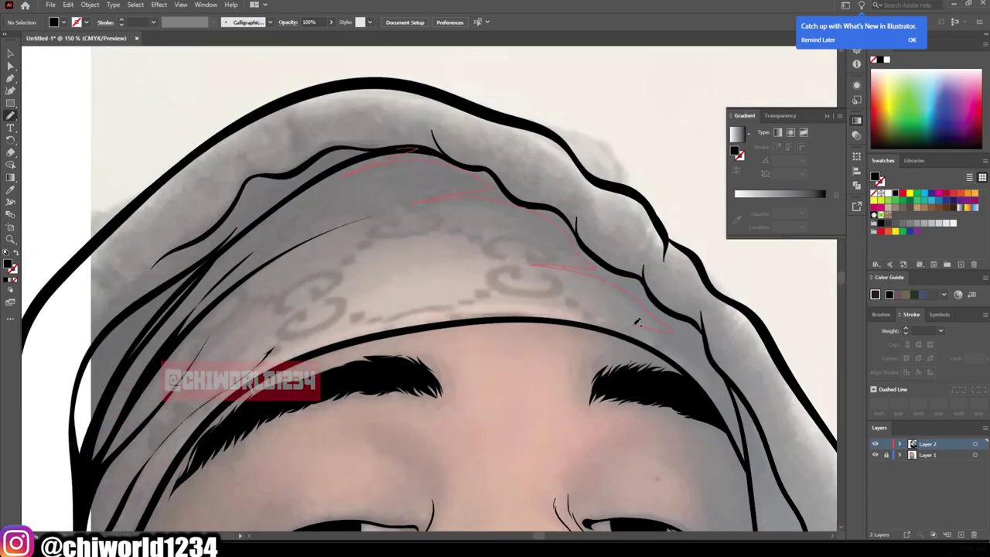
drag(541, 203, 543, 204)
key(ctrl+minus)
key(ctrl+minus)
key(ctrl+minus)
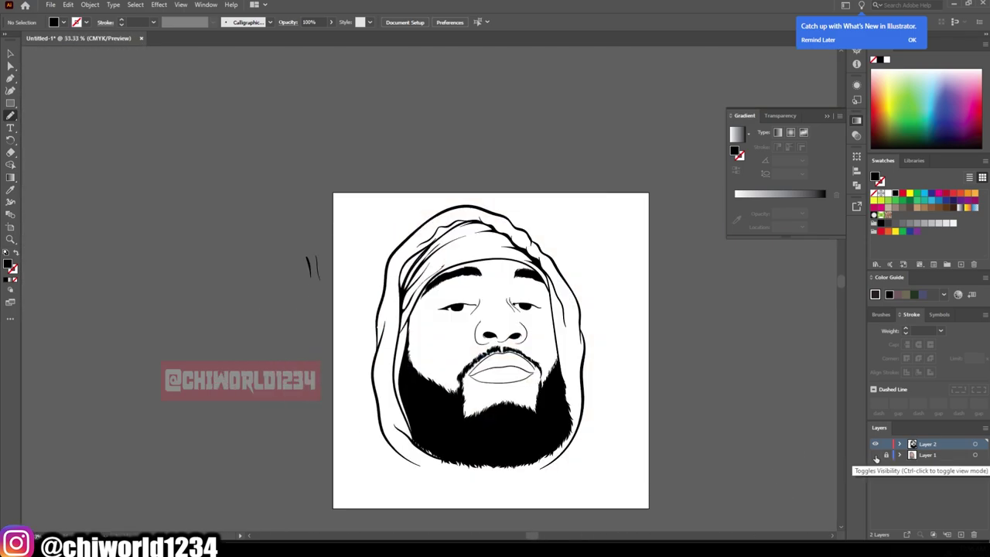
key(ctrl+plus)
key(ctrl+plus)
key(ctrl+plus)
Pencil lines on the hood beneath the beard, hiding the photo to check them
drag(373, 365, 524, 400)
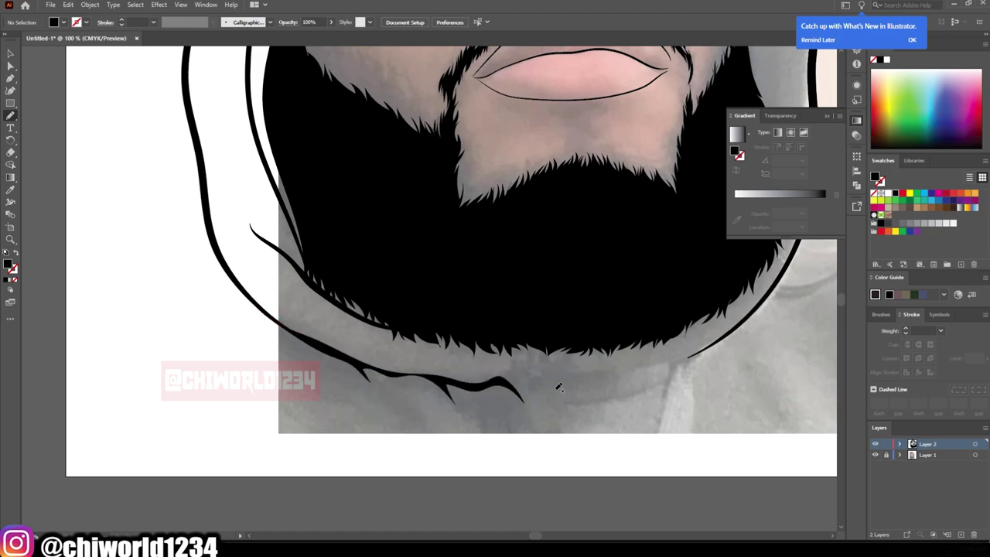
drag(598, 372, 712, 344)
key(ctrl+minus)
key(ctrl+minus)
key(ctrl+minus)
click(875, 454)
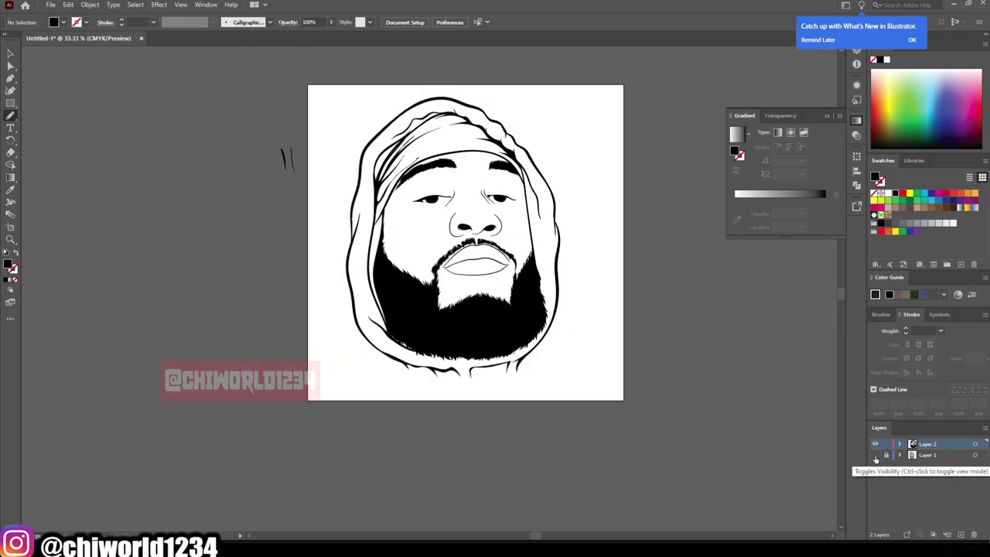
key(ctrl+plus)
key(ctrl+plus)
key(ctrl+plus)
drag(528, 487, 528, 403)
drag(532, 355, 532, 351)
key(ctrl+minus)
Trace the upper eyelid of the first eye with a thin stroke
key(ctrl+plus)
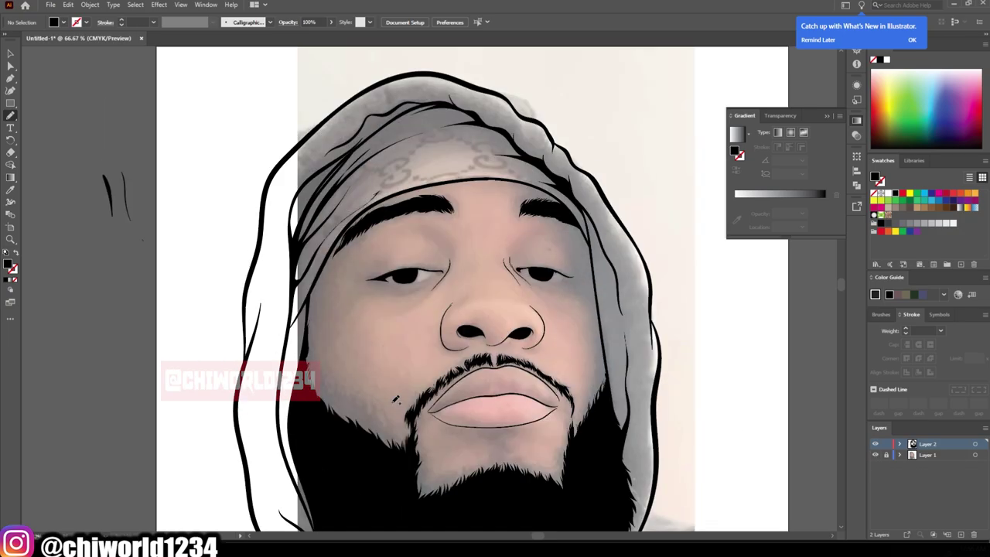
key(ctrl+plus)
Trace the upper lid of the other eye
key(ctrl+plus)
key(ctrl+plus)
mouse_move(550, 222)
mouse_down()
mouse_move(546, 260)
mouse_move(521, 266)
mouse_up()
scroll(354, 209, up, 2)
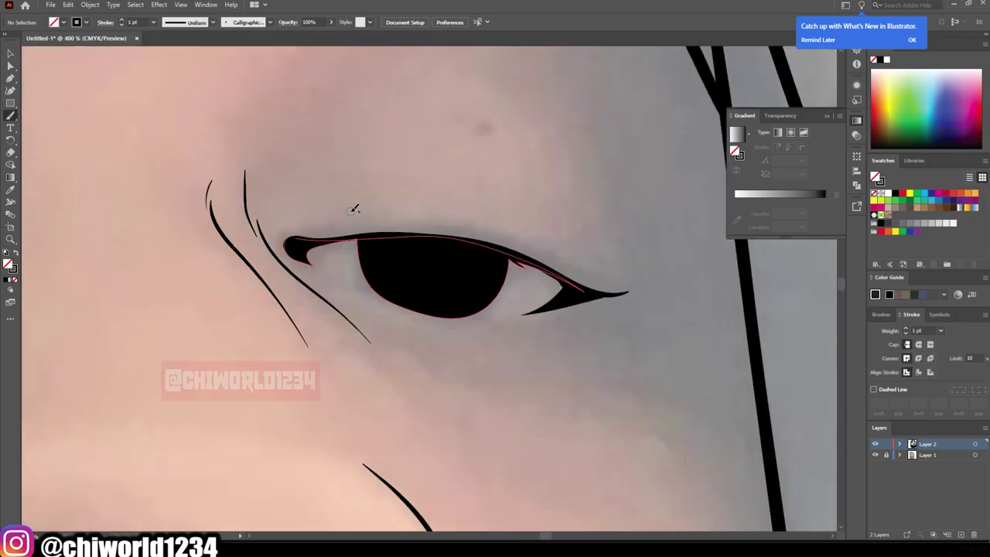
drag(320, 264, 319, 265)
key(ctrl+minus)
key(ctrl+minus)
key(ctrl+plus)
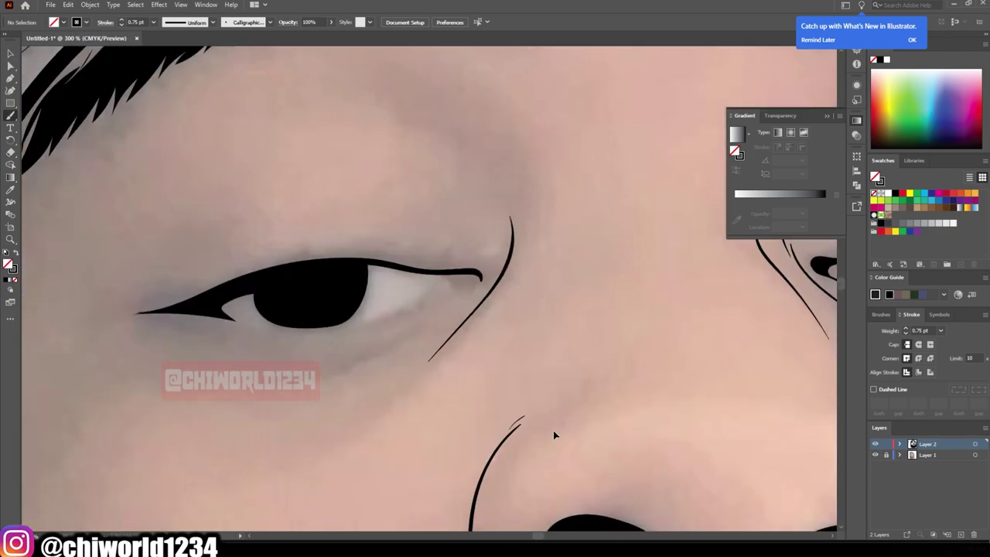
key(ctrl+plus)
mouse_move(224, 358)
mouse_down()
mouse_move(368, 375)
mouse_move(572, 311)
mouse_move(530, 309)
mouse_up()
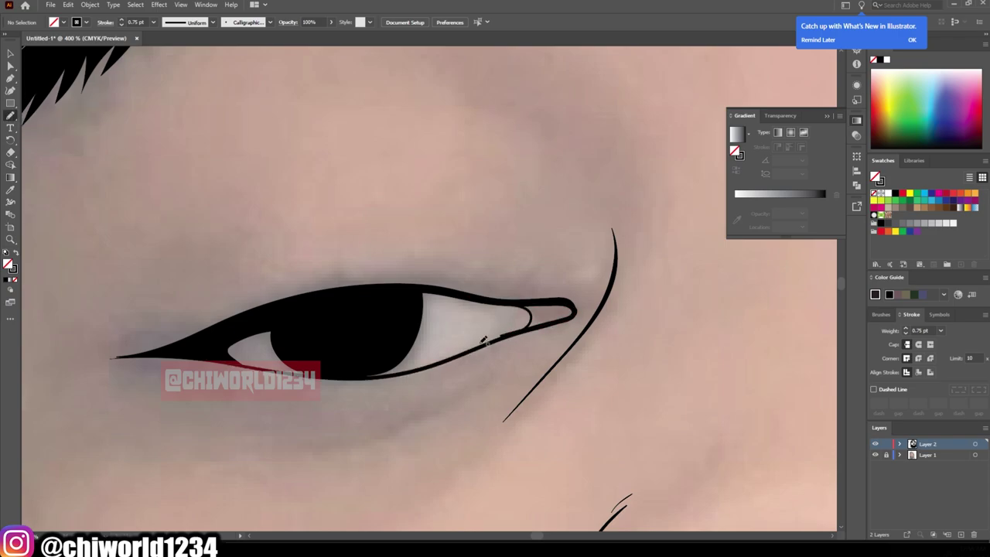
key(ctrl+minus)
key(ctrl+minus)
key(ctrl+plus)
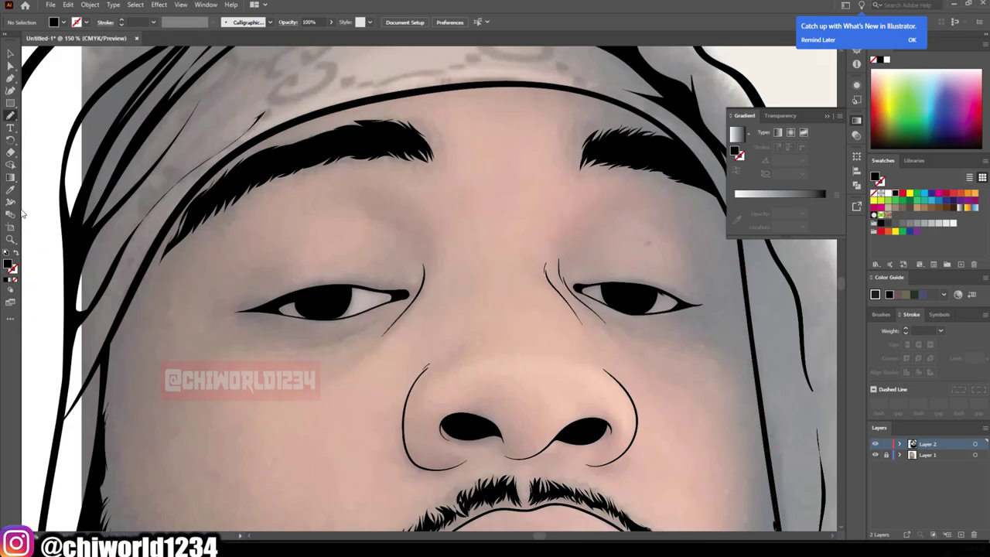
key(ctrl+plus)
key(ctrl+minus)
key(ctrl+minus)
key(ctrl+minus)
key(ctrl+plus)
key(ctrl+plus)
key(ctrl+plus)
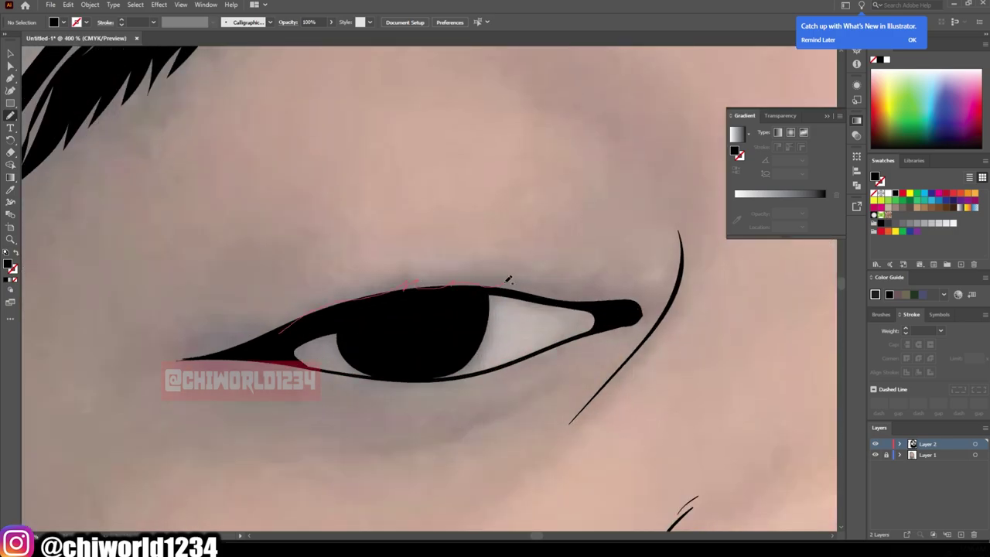
key(ctrl+minus)
key(ctrl+minus)
key(ctrl+minus)
Draw a crease line under the left eye
scroll(488, 419, right, 1)
drag(337, 340, 384, 341)
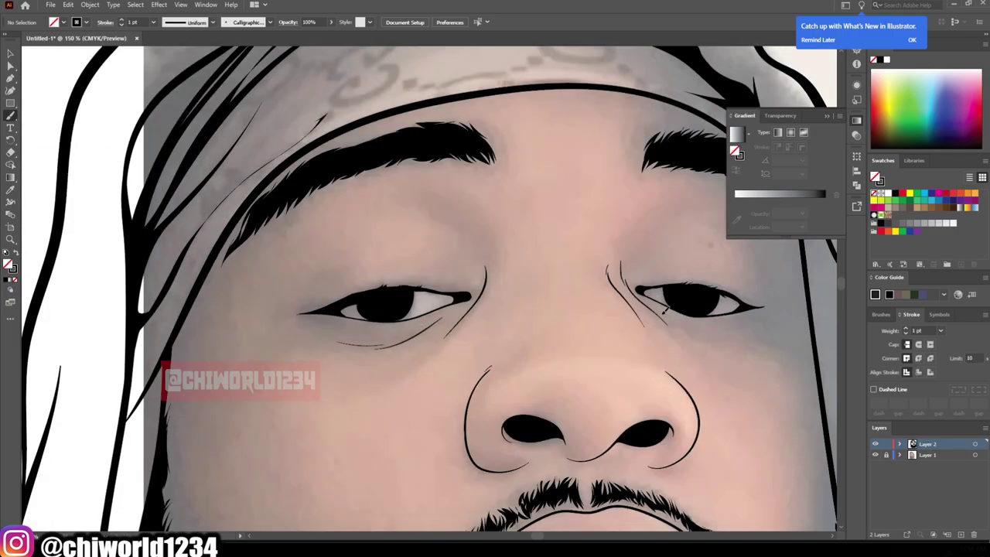
key(ctrl+minus)
key(ctrl+minus)
key(ctrl+plus)
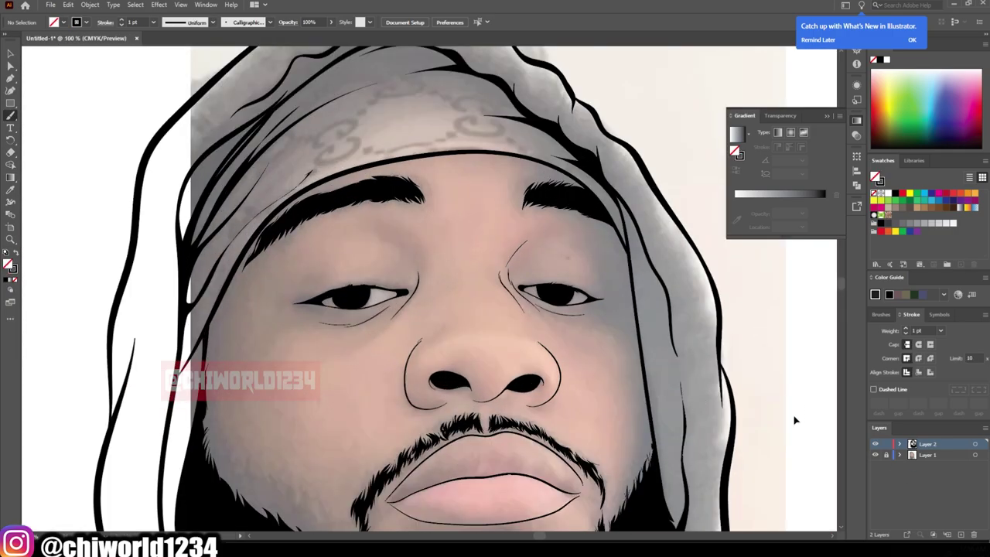
key(ctrl+minus)
key(ctrl+plus)
Unlock the reference photo's layer and set the photo to 100% opacity
click(886, 454)
key(v)
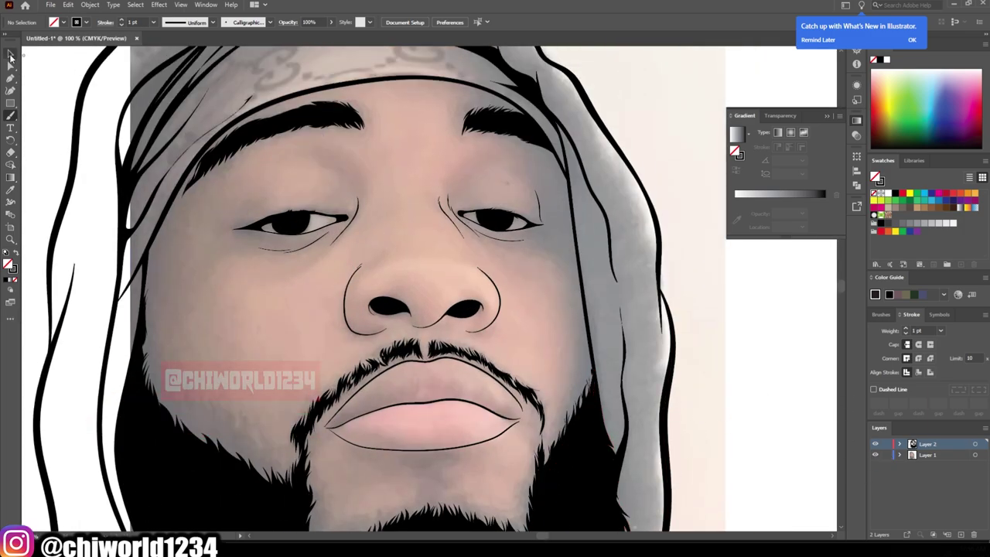
click(974, 455)
key(ctrl+2)
scroll(796, 400, up, 1)
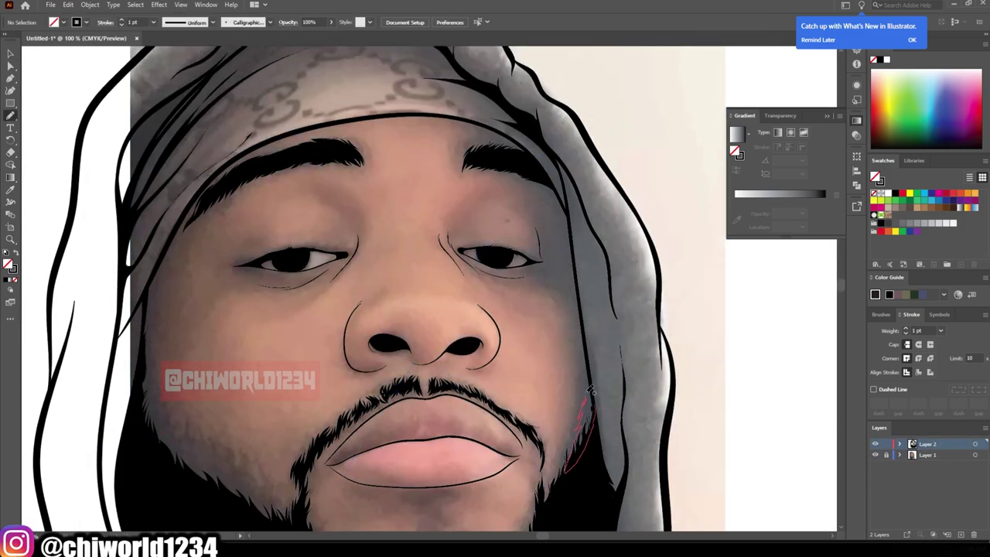
Swap fill and stroke, then pencil a line along the hood edge
key(n)
key(shift+x)
key(ctrl+minus)
key(ctrl+minus)
key(ctrl+minus)
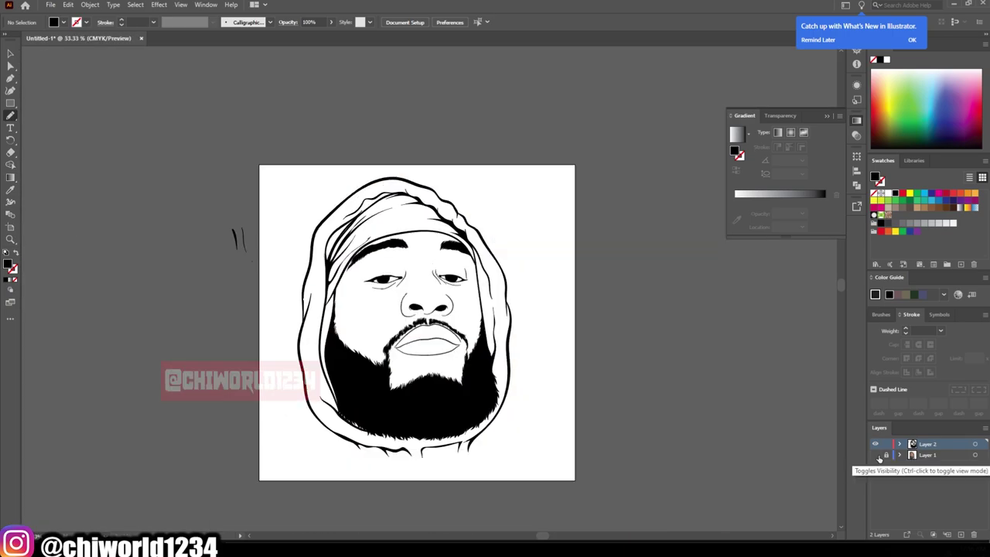
key(ctrl+plus)
key(ctrl+plus)
key(ctrl+plus)
drag(623, 147, 623, 145)
key(ctrl+minus)
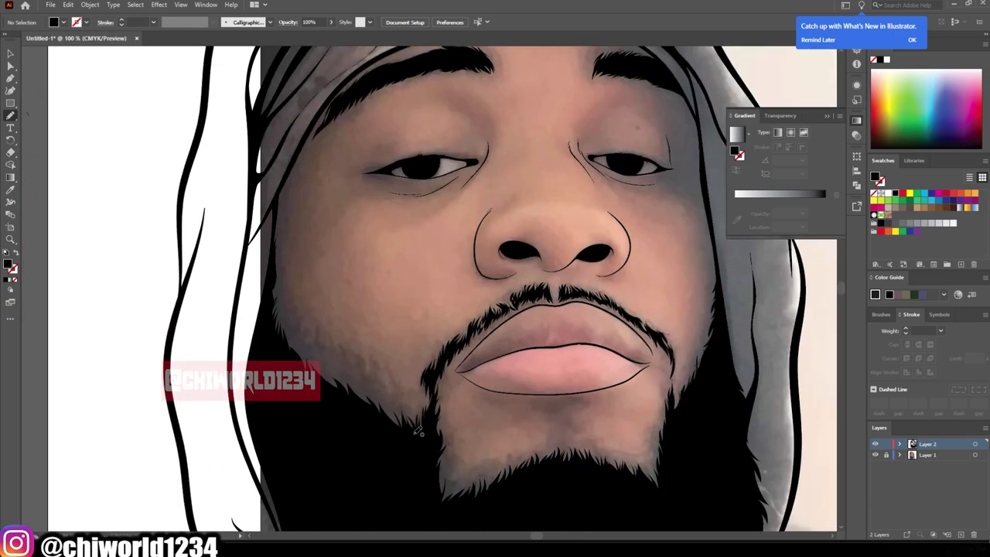
drag(280, 266, 280, 264)
key(ctrl+minus)
key(ctrl+plus)
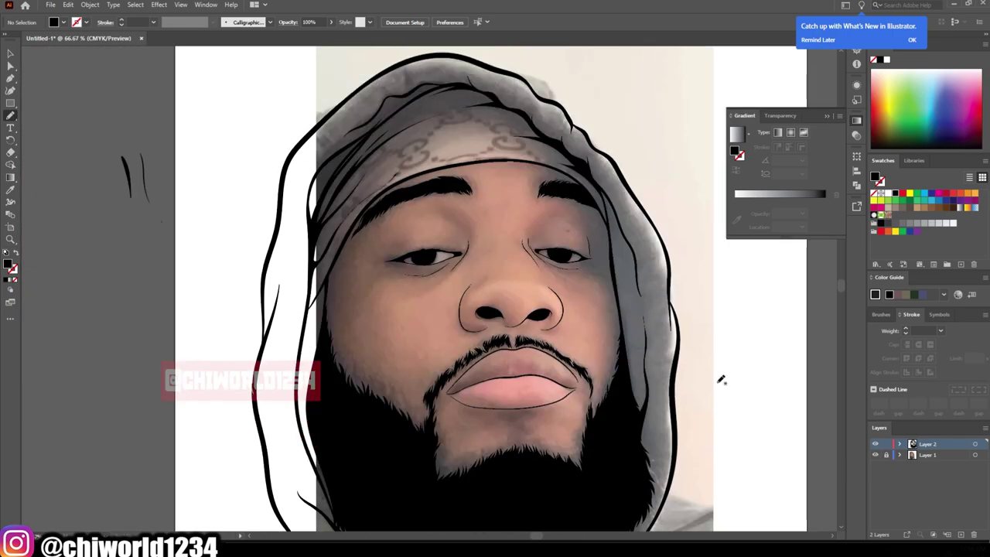
key(ctrl+plus)
key(ctrl+plus)
key(ctrl+plus)
Draw a black curled symbol on the headband and place smaller copies beside it
drag(524, 318, 522, 317)
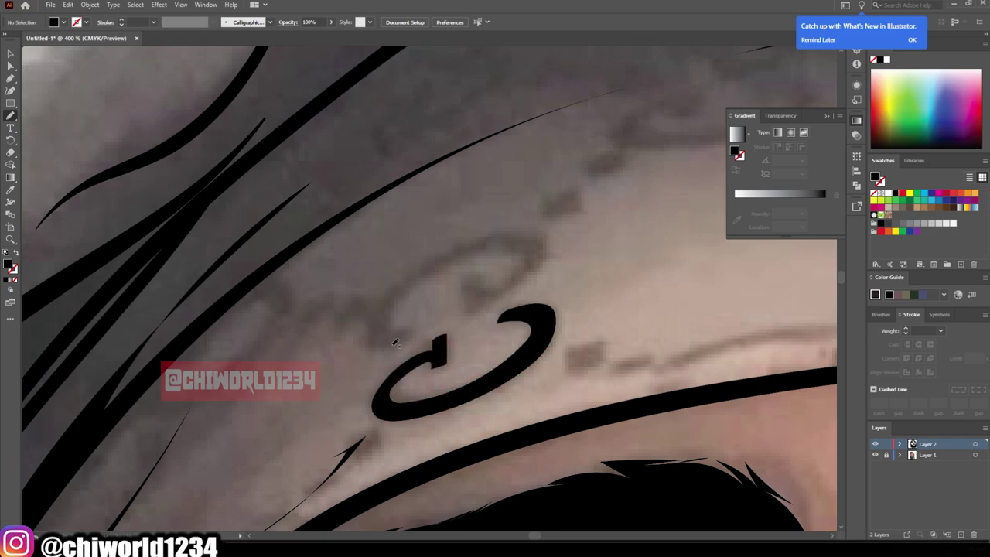
key(ctrl+minus)
key(ctrl+minus)
key(ctrl+minus)
drag(359, 332, 587, 292)
key(v)
drag(582, 251, 578, 234)
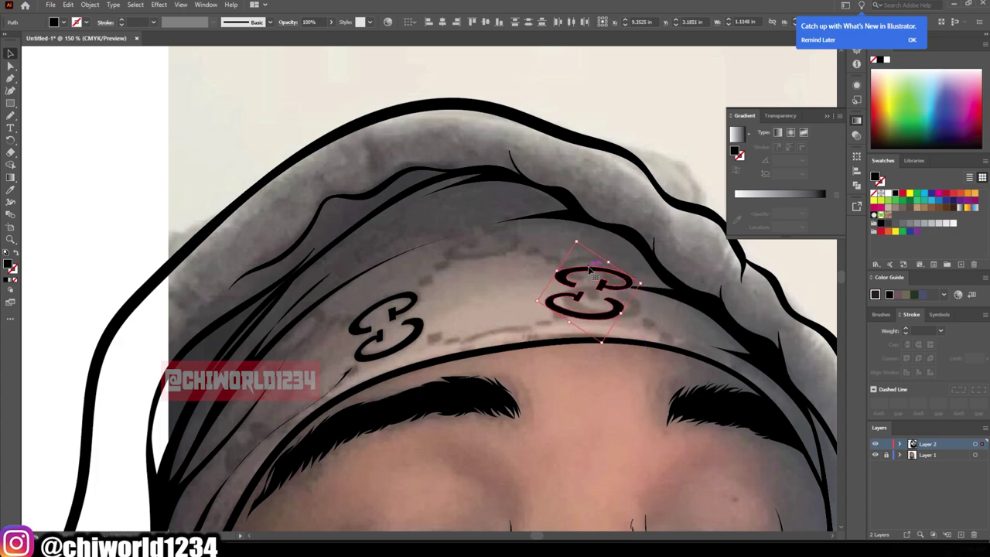
mouse_move(638, 282)
alt+mouse_down()
mouse_move(509, 220)
mouse_move(563, 224)
alt+mouse_up()
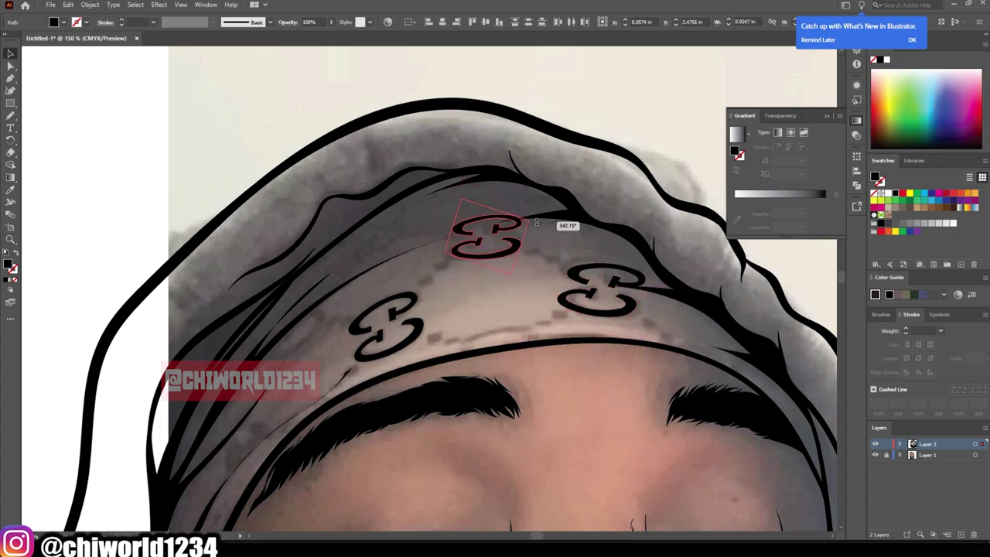
key(ctrl+minus)
key(ctrl+minus)
key(ctrl+minus)
click(874, 455)
key(ctrl+plus)
key(ctrl+plus)
key(ctrl+plus)
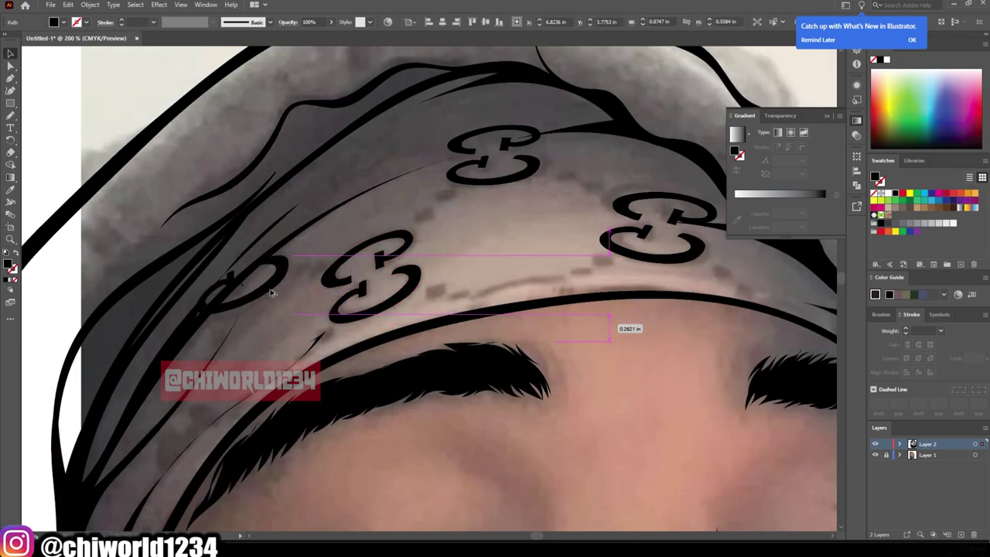
Reshape and reposition the oval logo rings on the headband
drag(263, 255, 232, 309)
drag(302, 317, 359, 155)
drag(410, 122, 414, 141)
key(ctrl+shift+a)
key(ctrl+minus)
key(ctrl+minus)
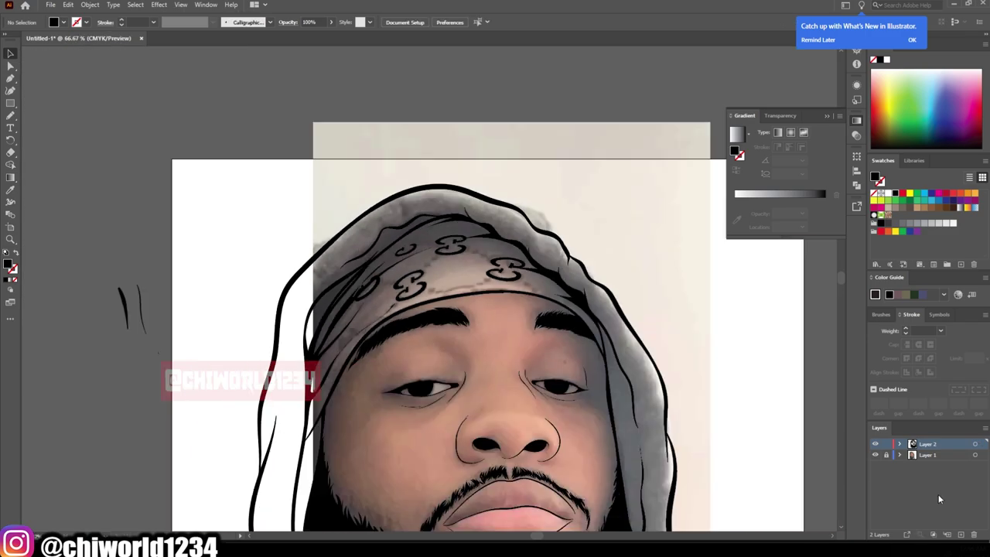
key(ctrl+plus)
key(ctrl+plus)
Paint a small calligraphic-brush dash between the headband logos
key(b)
drag(263, 412, 269, 419)
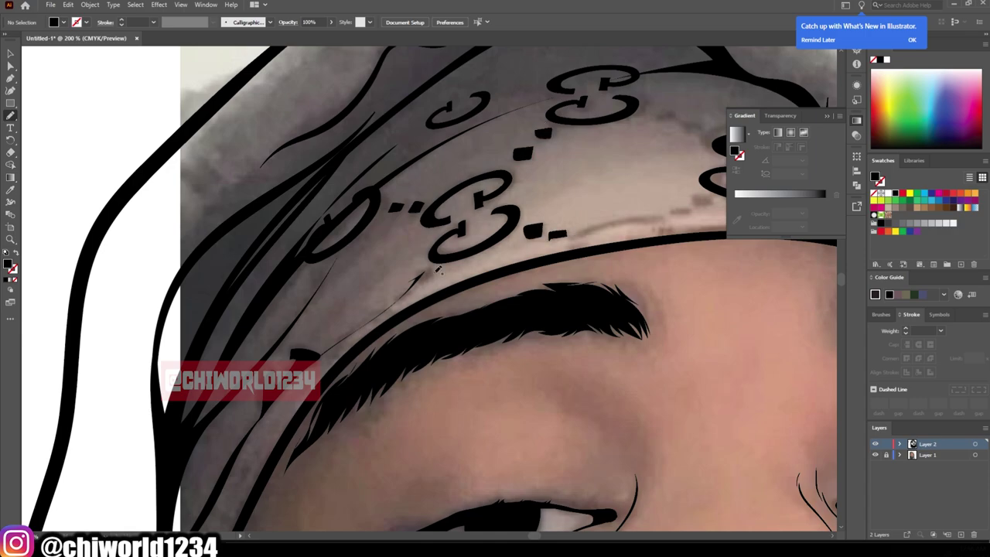
key(ctrl+0)
key(ctrl+plus)
key(ctrl+plus)
key(ctrl+plus)
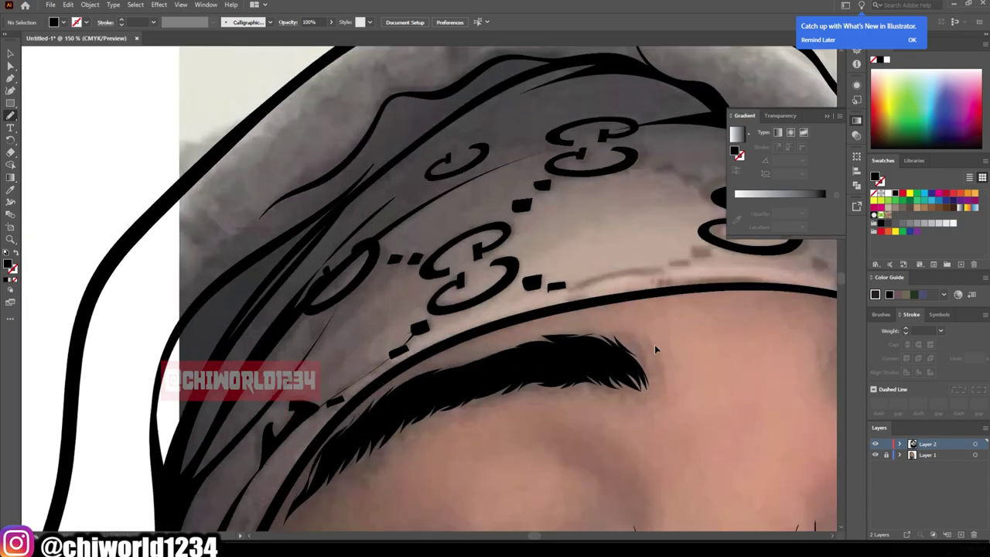
key(ctrl+plus)
Paint one more headband dash, then six black drips along the hood's bottom edge
drag(455, 331, 586, 297)
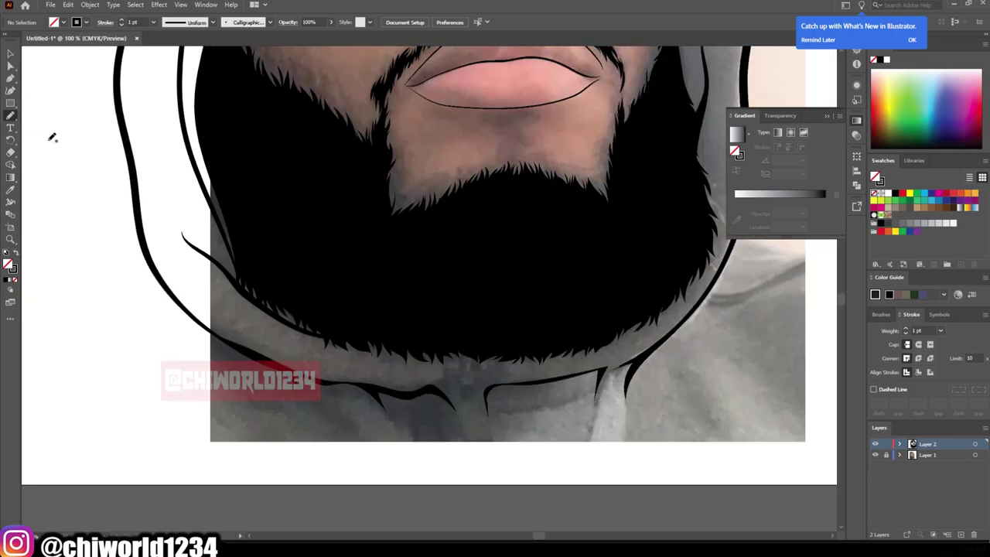
drag(655, 361, 599, 456)
drag(587, 398, 526, 449)
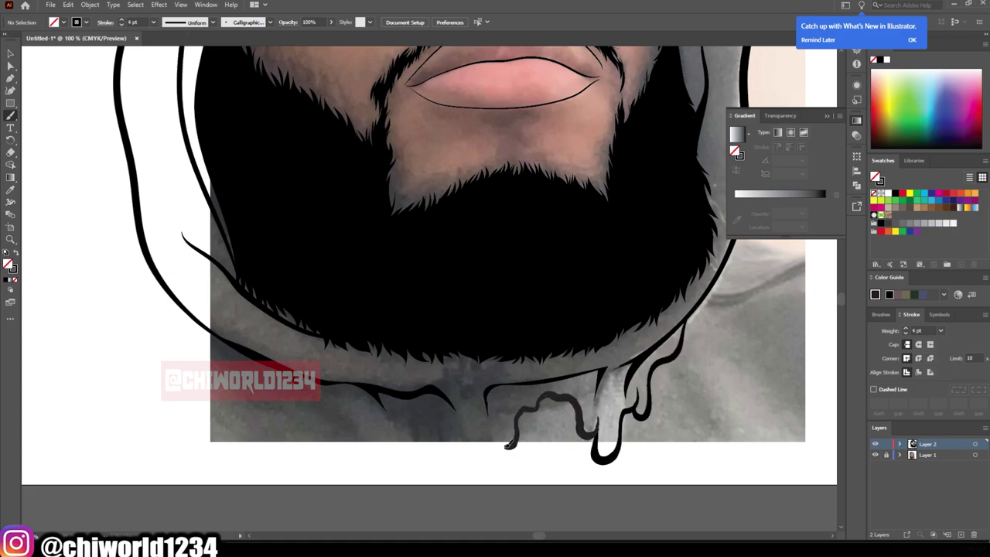
drag(572, 360, 535, 417)
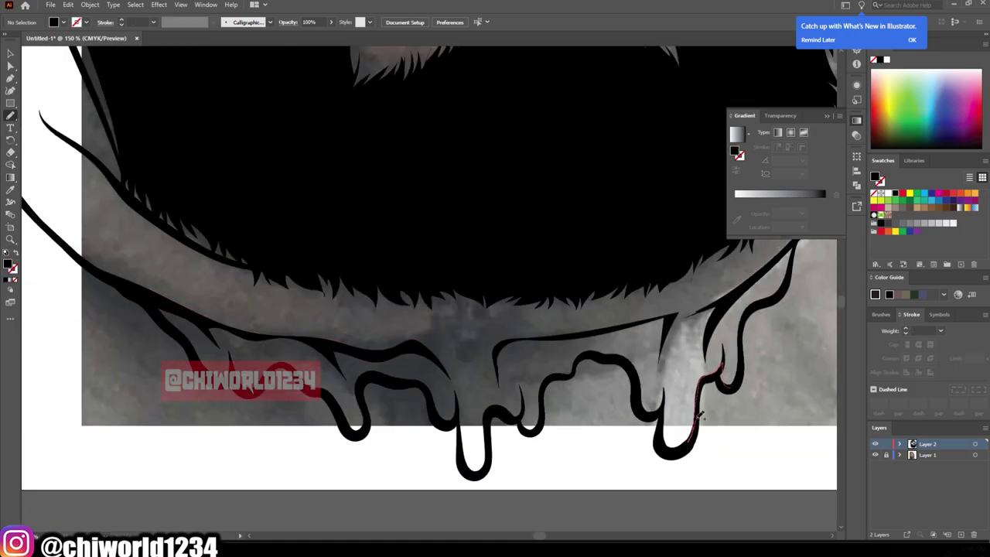
mouse_move(700, 415)
mouse_down()
mouse_move(699, 385)
mouse_move(570, 406)
mouse_up()
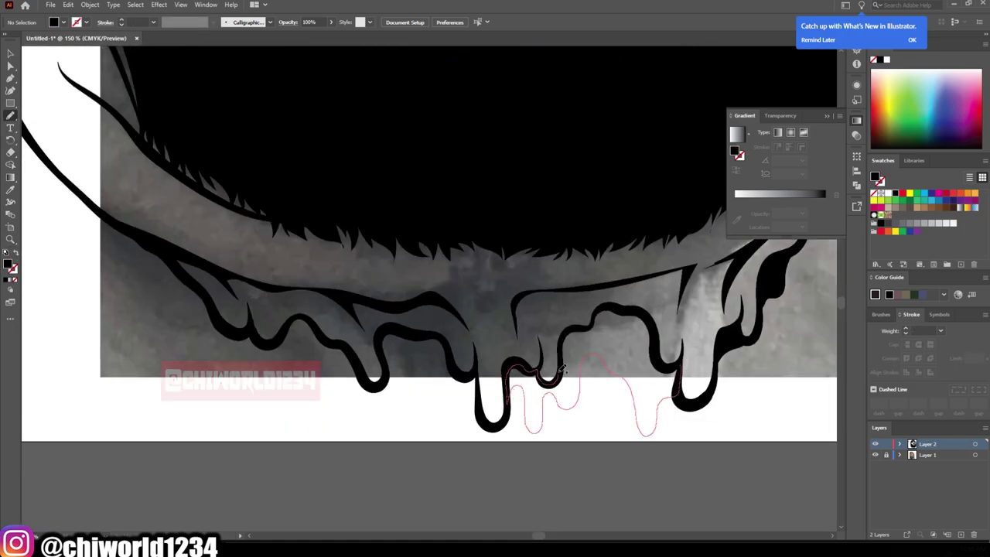
drag(640, 317, 656, 314)
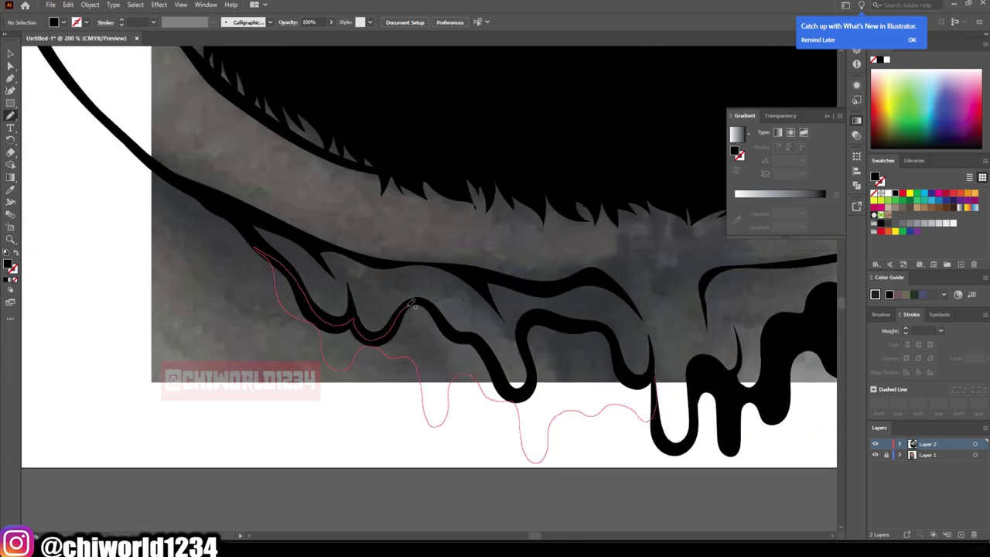
drag(633, 374, 655, 379)
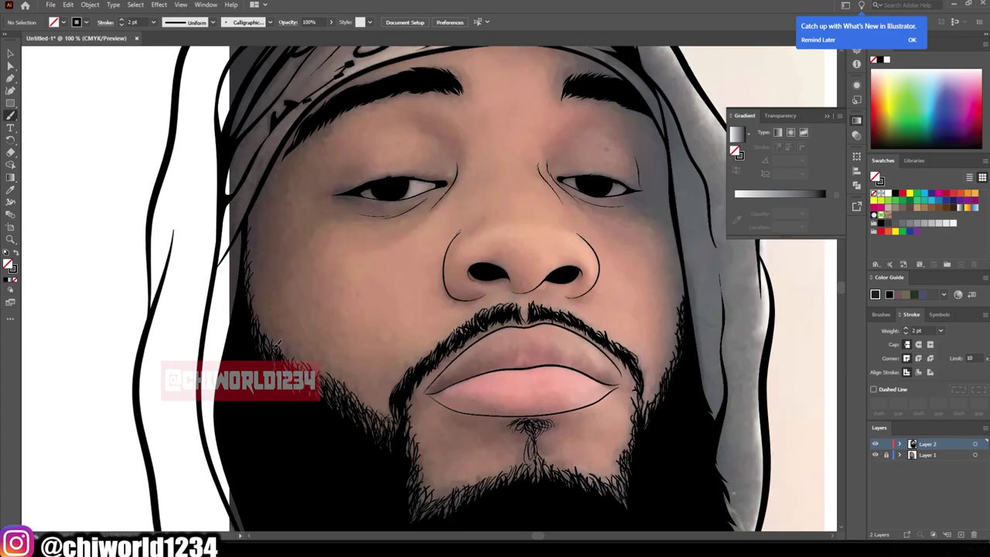
Swap fill and stroke, then select all the line art and move it into place
scroll(634, 407, up, 4)
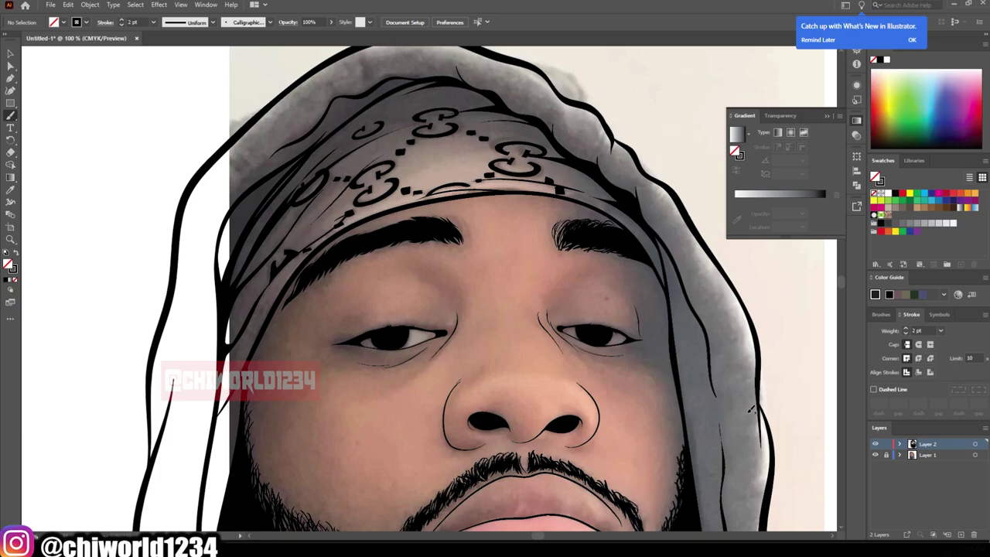
key(ctrl+plus)
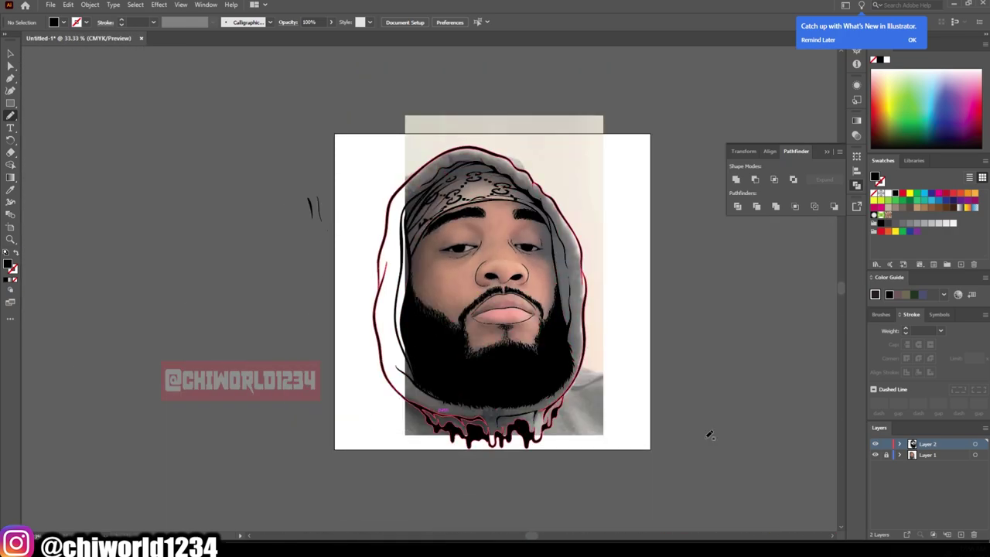
key(shift+x)
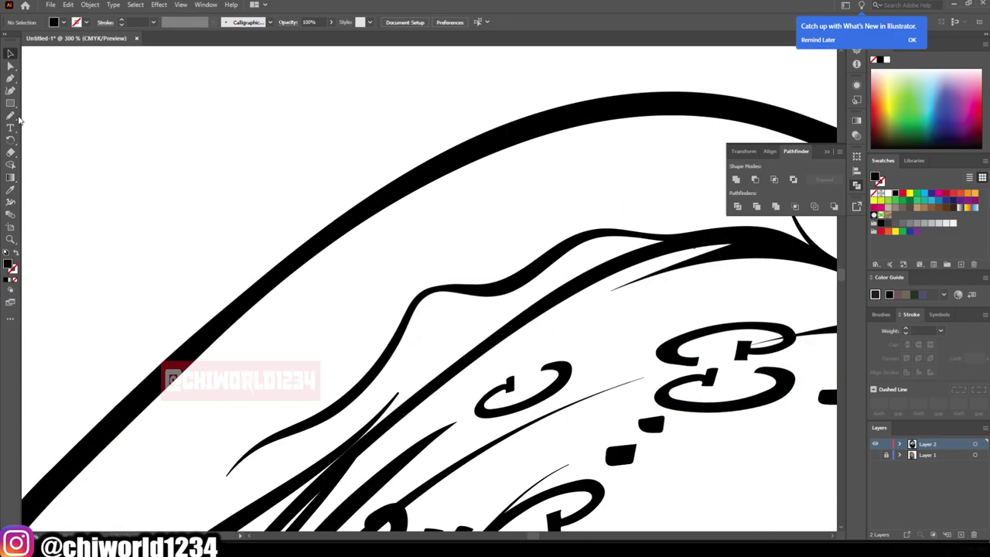
key(ctrl+0)
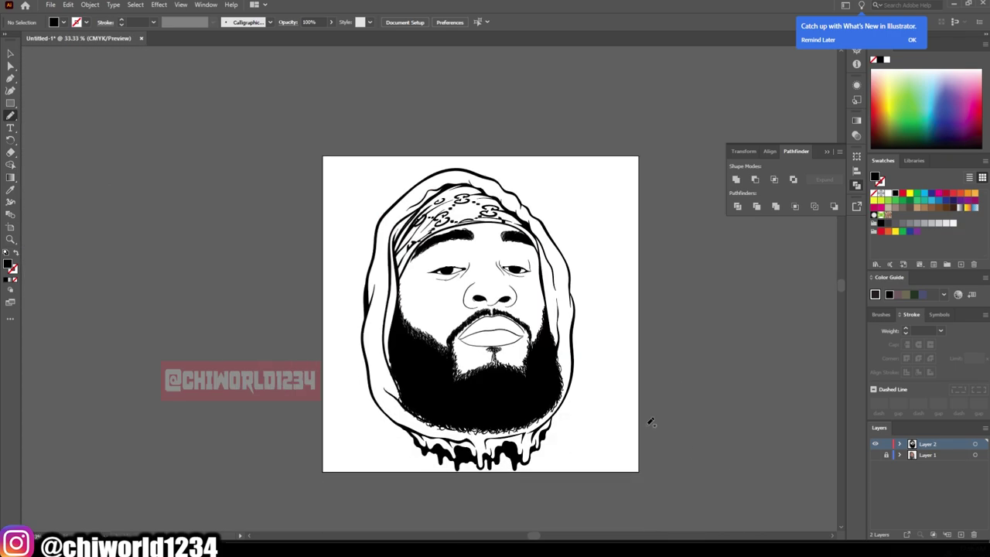
key(v)
key(ctrl+a)
drag(526, 404, 529, 395)
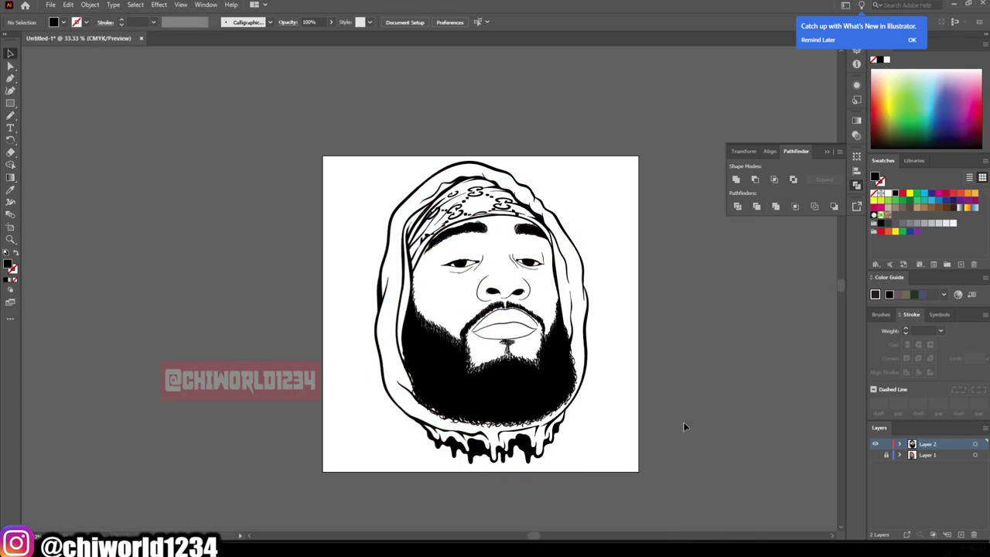
Save the document as gg d.ai
click(51, 4)
click(78, 88)
key(Return)
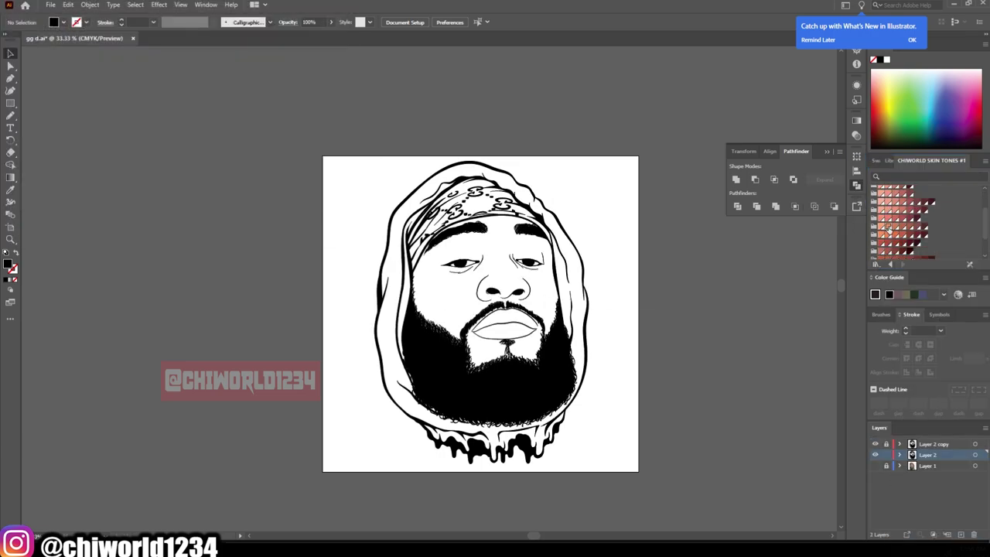
Draw a peach skin-tone rectangle over the artboard and send it behind the line art
click(914, 248)
key(m)
drag(350, 116, 631, 489)
right_click(495, 355)
click(526, 368)
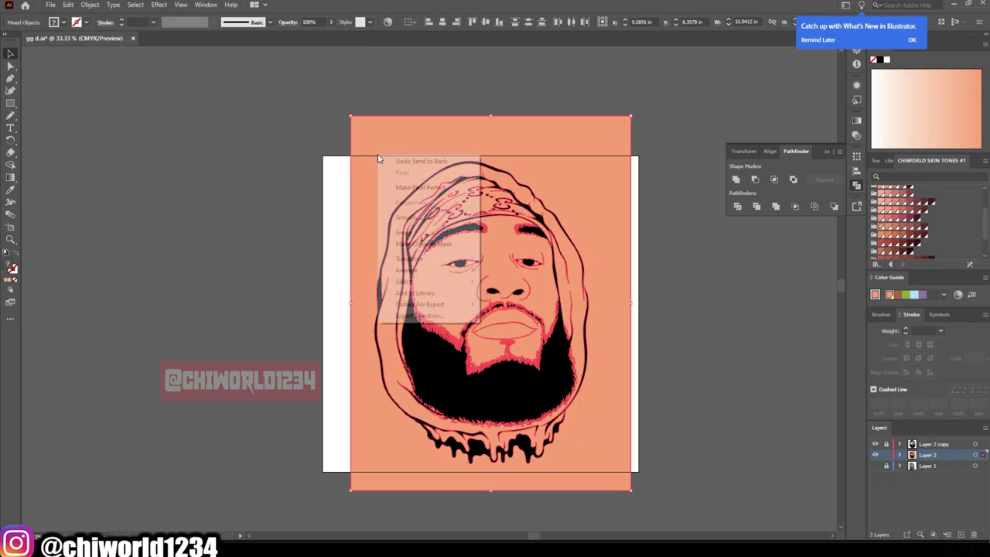
click(749, 330)
Inside the artwork group, fill the hood with grey
click(912, 465)
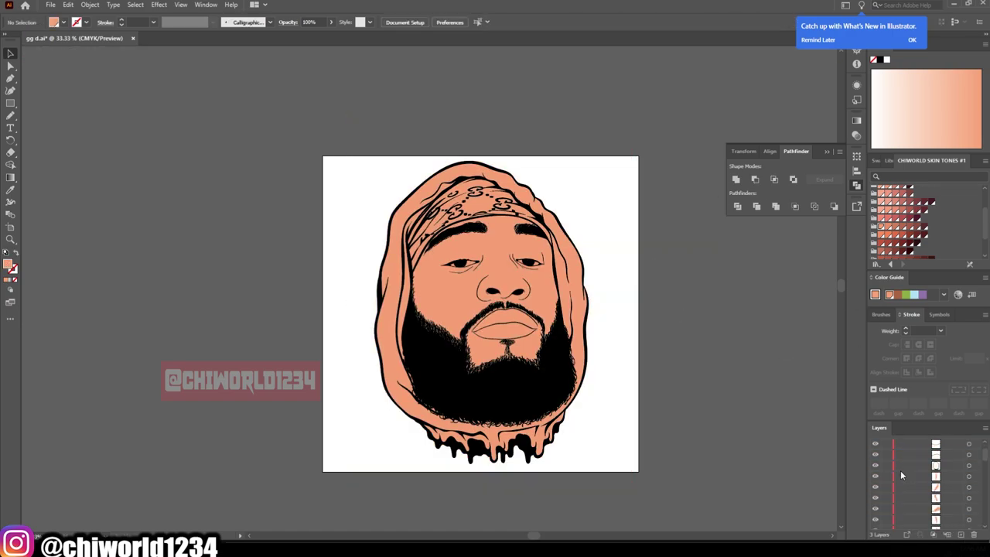
double_click(564, 386)
double_click(11, 265)
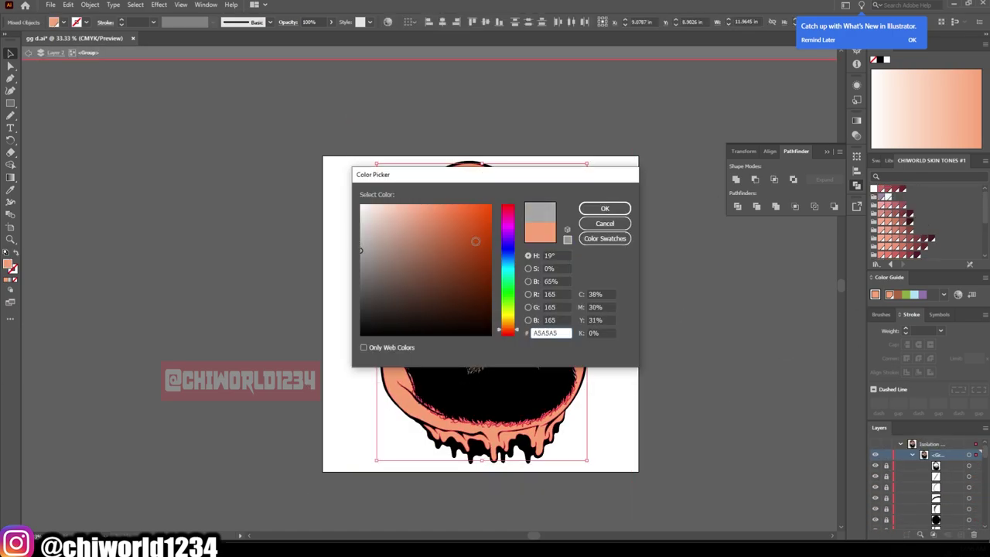
click(371, 255)
click(592, 208)
scroll(378, 375, up, 3)
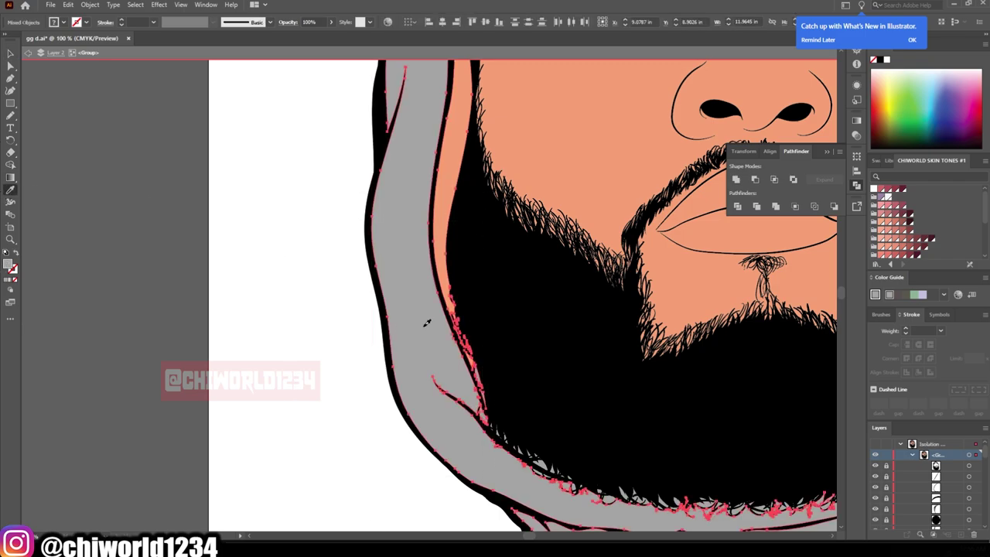
scroll(274, 412, down, 5)
scroll(807, 413, up, 5)
Check the leftover peach shape on the headband, then exit group editing
click(367, 248)
click(353, 100)
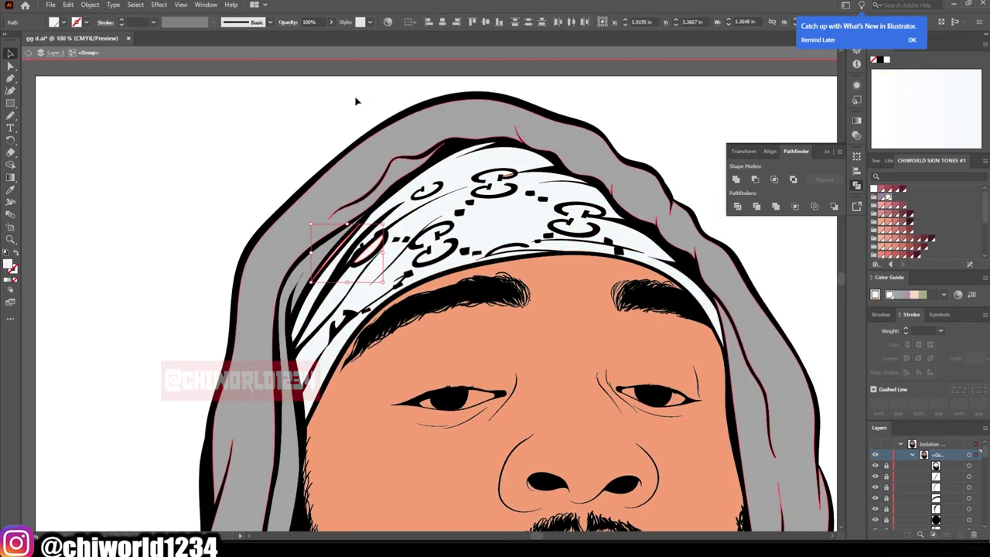
scroll(731, 217, up, 3)
scroll(731, 217, down, 4)
key(Escape)
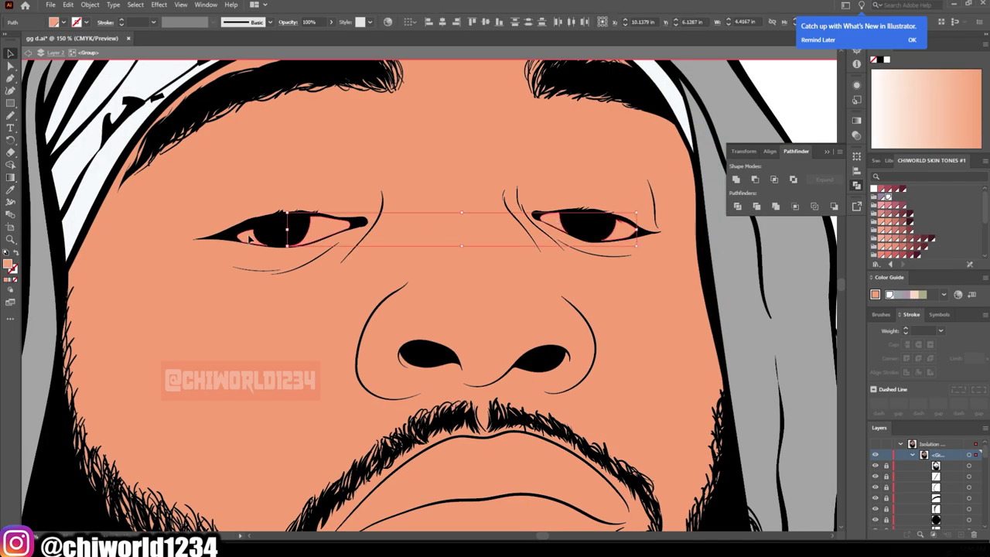
scroll(758, 436, down, 4)
scroll(758, 437, up, 2)
In the duplicated layer's artwork group, select the left-cheek beard lines and left eyebrow shapes
click(899, 455)
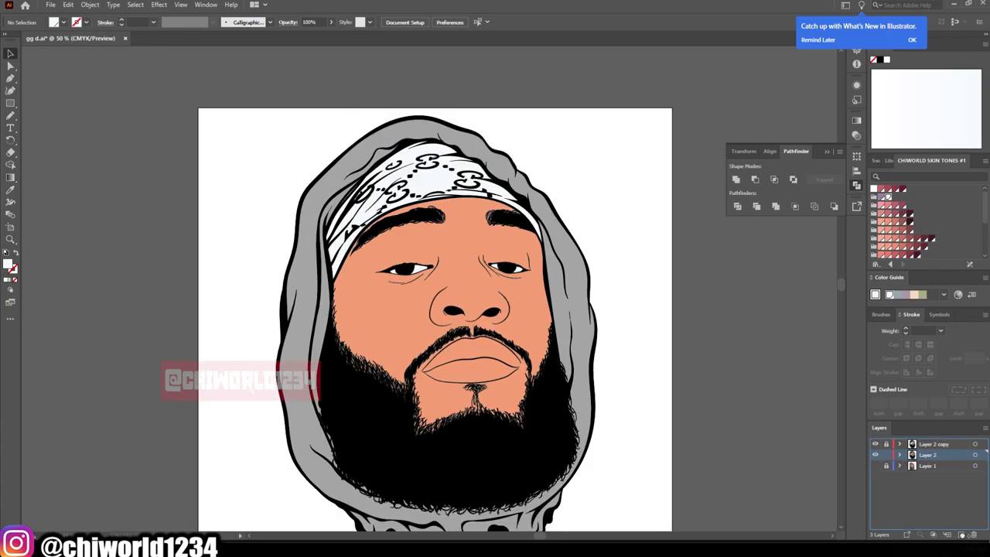
double_click(369, 453)
scroll(370, 453, up, 2)
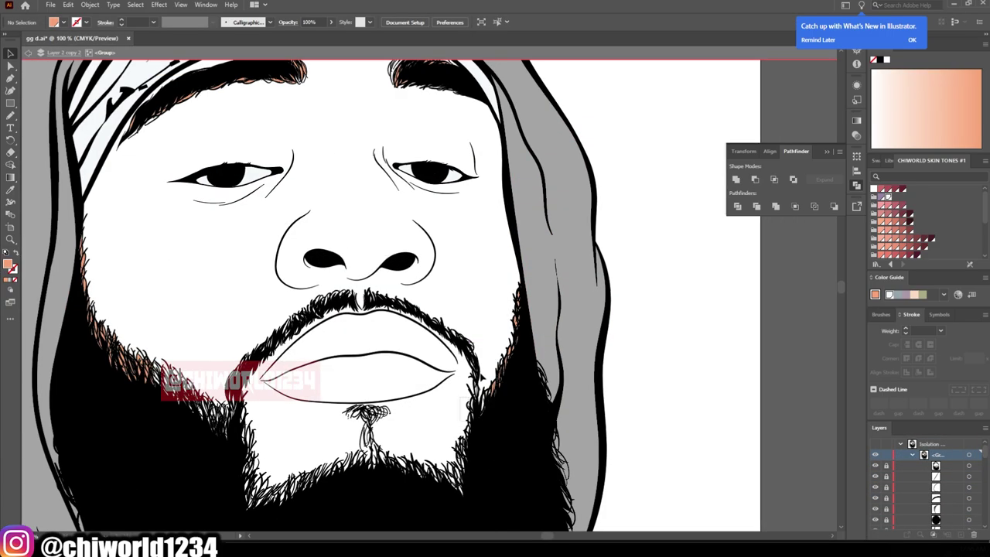
scroll(420, 376, up, 2)
mouse_move(331, 311)
mouse_down()
mouse_move(346, 239)
mouse_move(342, 249)
mouse_up()
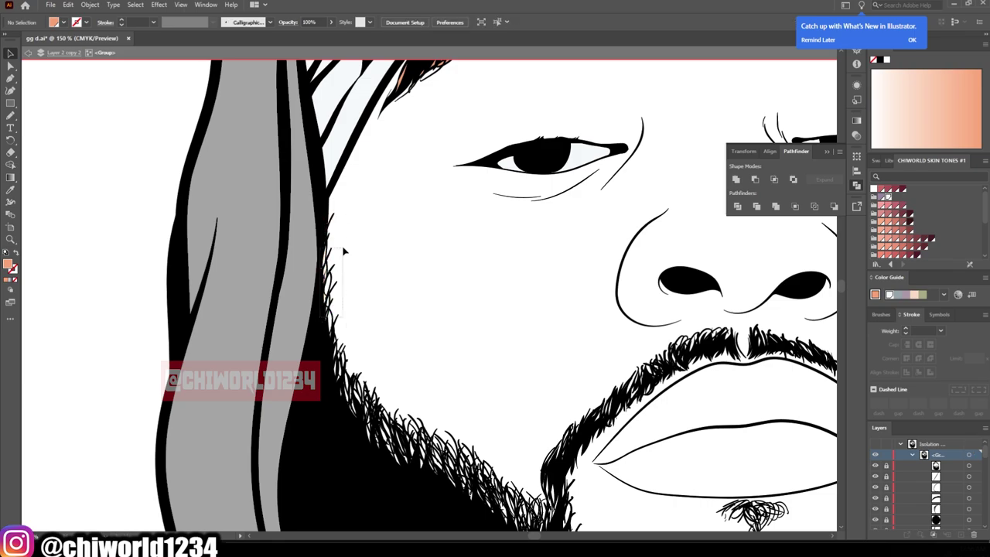
scroll(497, 304, up, 3)
scroll(497, 305, right, 2)
scroll(497, 304, right, 2)
drag(219, 265, 449, 215)
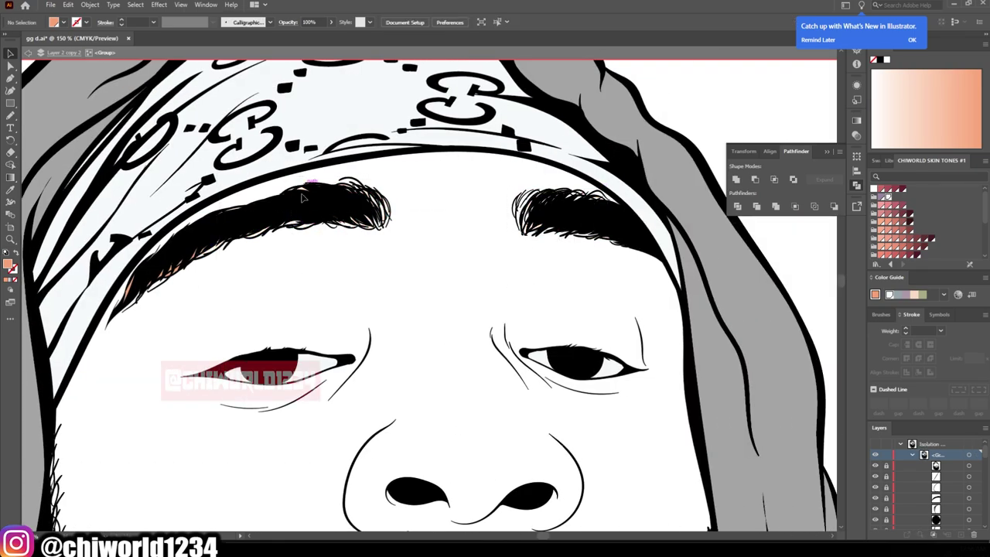
key(Escape)
key(ctrl+minus)
key(ctrl+minus)
key(ctrl+minus)
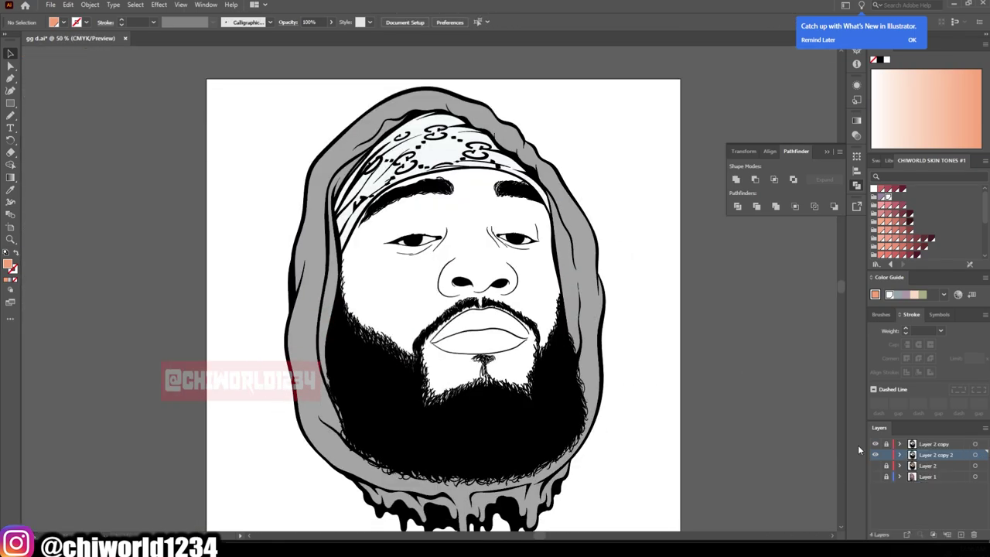
Show the peach skin layer and brush red colour into the lips
click(875, 465)
click(895, 254)
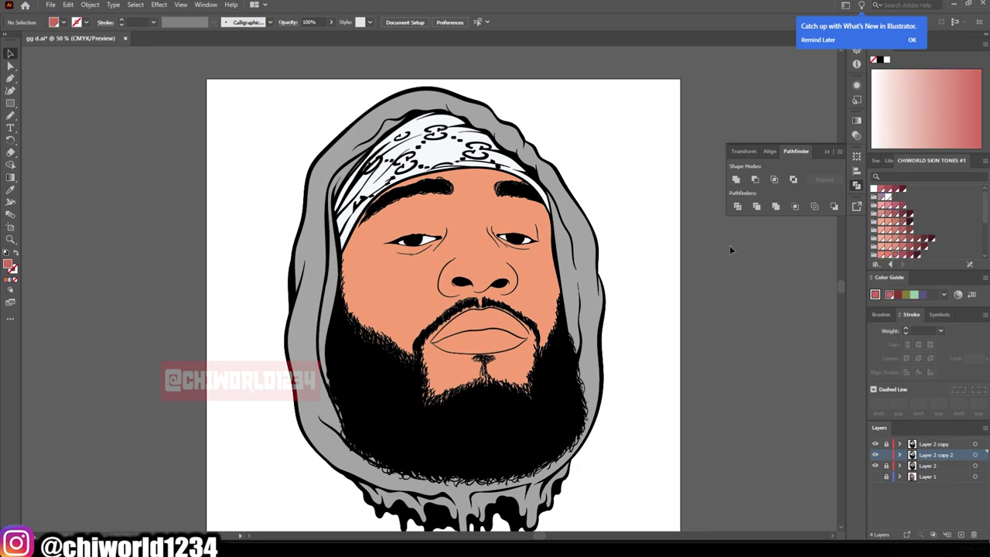
key(shift+b)
scroll(318, 249, up, 2)
scroll(319, 249, up, 2)
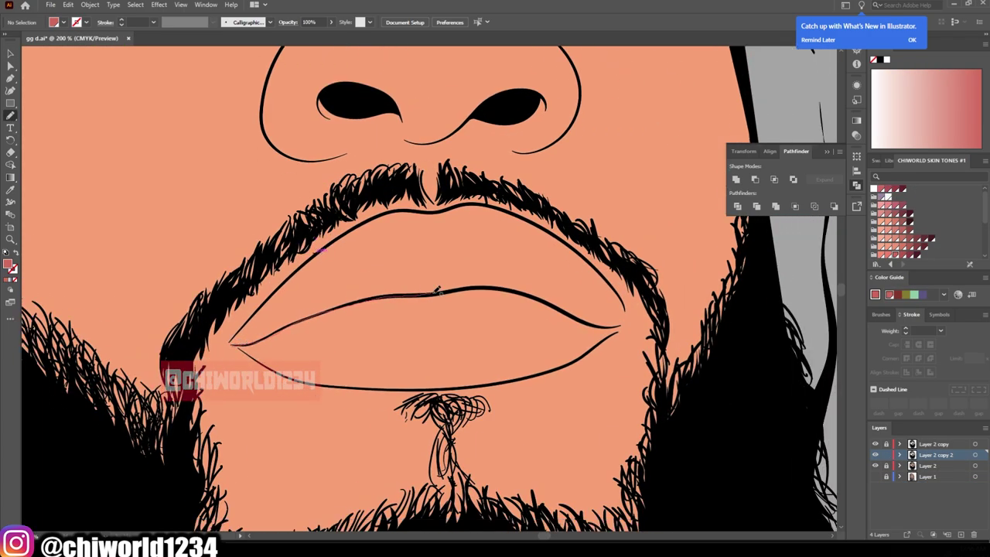
drag(359, 231, 588, 309)
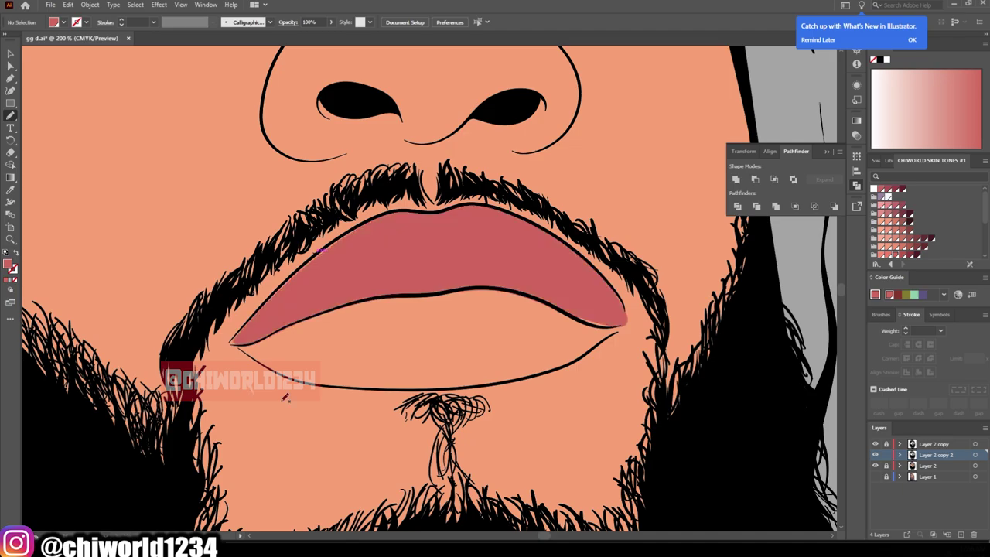
Finish the lighter salmon lower lip fill shape and view the whole portrait
scroll(248, 343, up, 2)
scroll(545, 257, down, 1)
scroll(534, 348, up, 1)
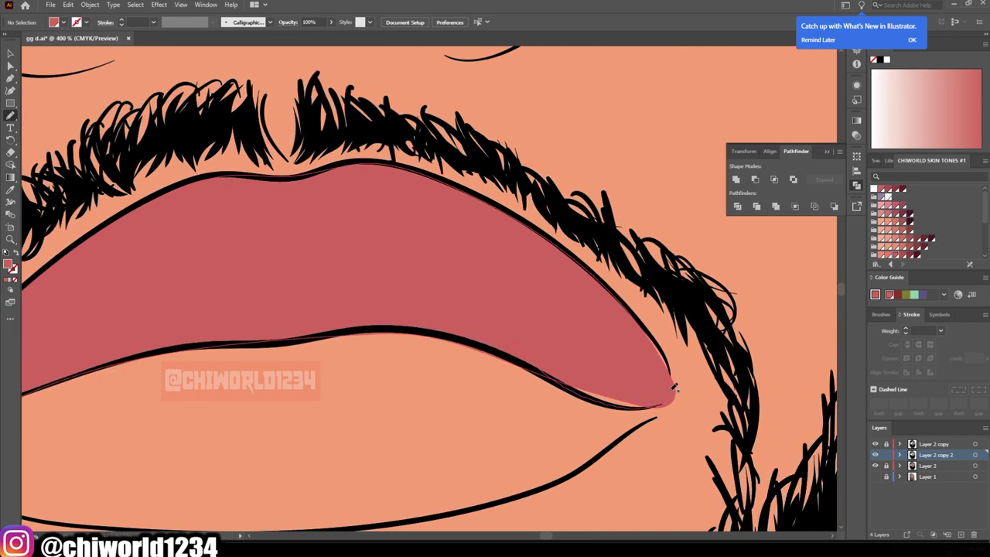
scroll(673, 379, down, 3)
scroll(439, 317, up, 3)
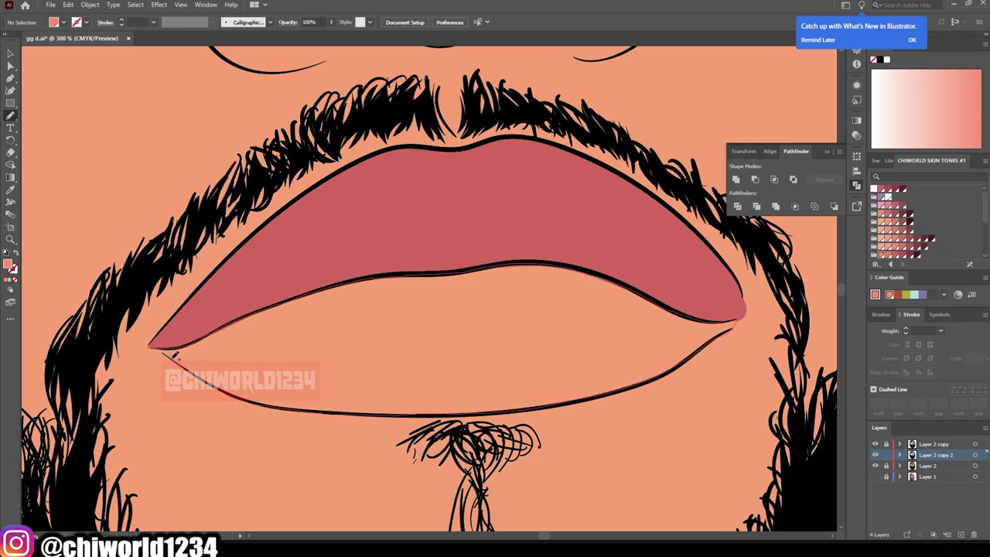
drag(172, 356, 155, 348)
scroll(727, 309, down, 1)
scroll(700, 340, up, 3)
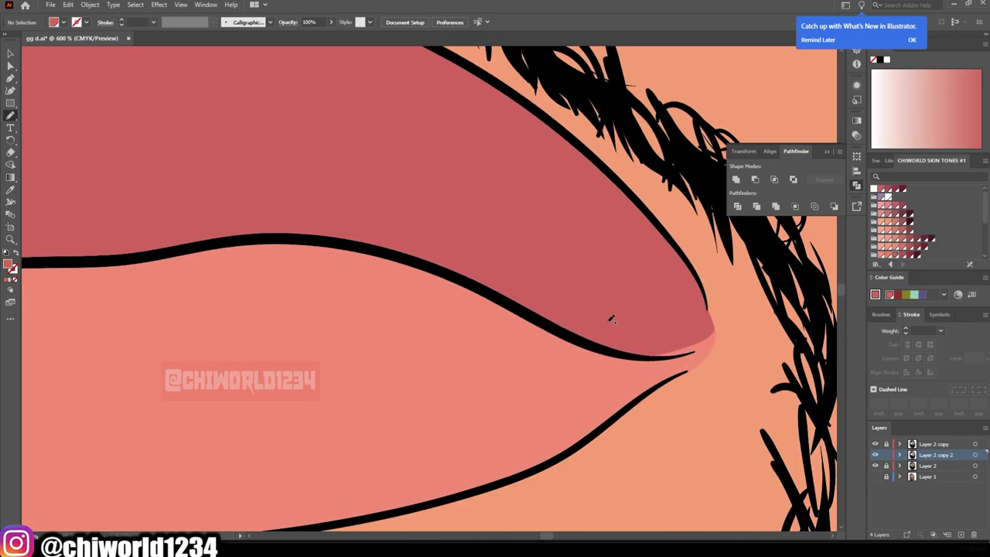
key(ctrl+0)
On a new layer, draw a shadow beside the right nostril in a darker skin tone
key(ctrl+l)
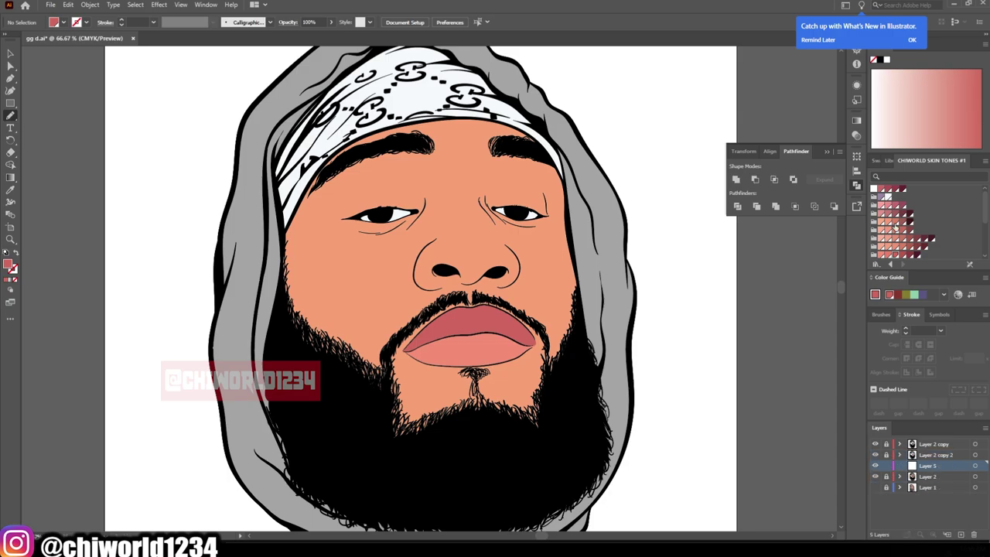
click(895, 224)
scroll(463, 269, up, 5)
drag(576, 324, 671, 384)
drag(581, 321, 578, 324)
key(v)
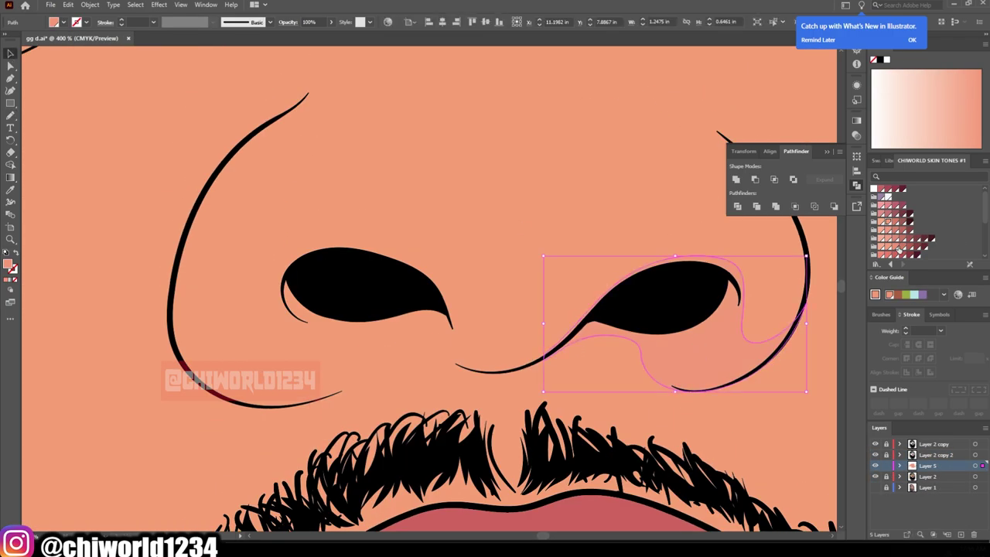
scroll(889, 224, down, 2)
click(885, 232)
click(880, 244)
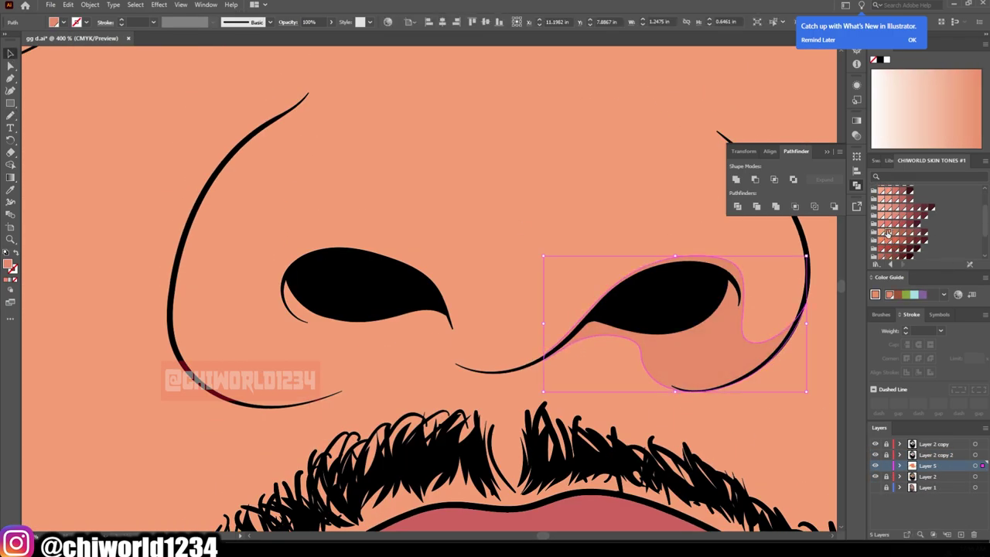
key(ctrl+minus)
key(ctrl+minus)
key(ctrl+minus)
click(667, 353)
Draw shadow strips along the side of the face and down the cheek edge
scroll(639, 372, left, 2)
scroll(638, 371, up, 1)
scroll(639, 371, right, 2)
key(n)
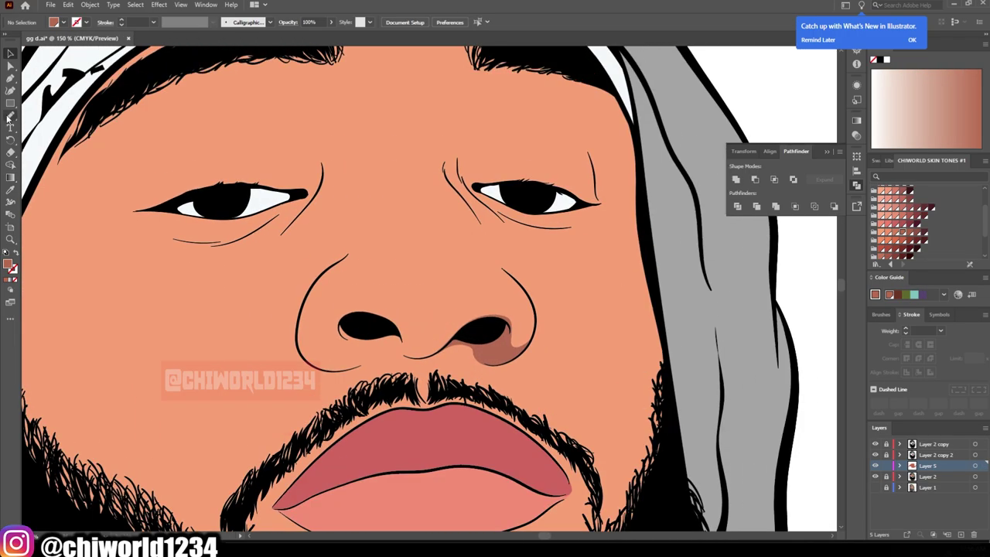
drag(696, 313, 632, 254)
key(ctrl+minus)
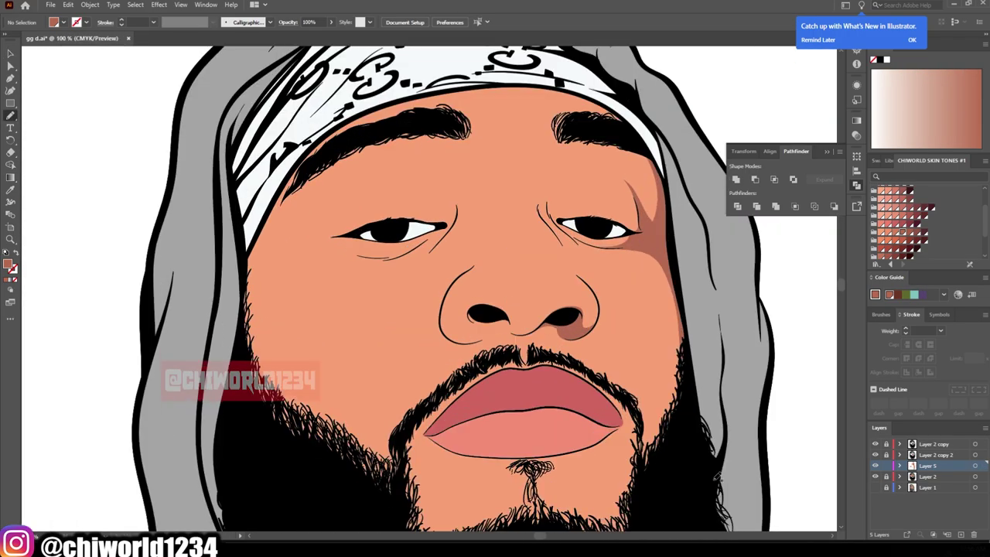
drag(351, 476, 276, 209)
scroll(495, 294, right, 2)
Draw shadows under the right and left nostrils and along the side of the nose
key(ctrl+plus)
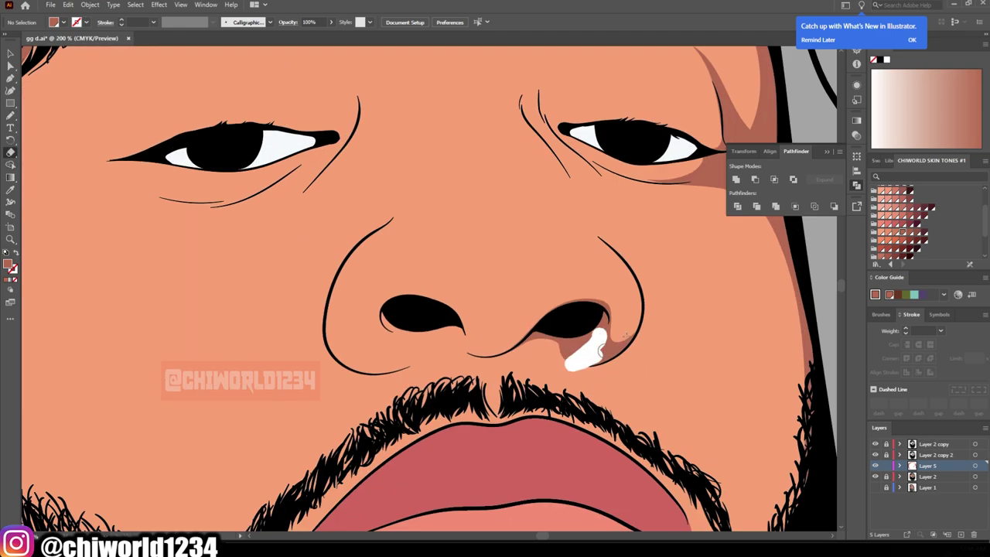
key(ctrl+plus)
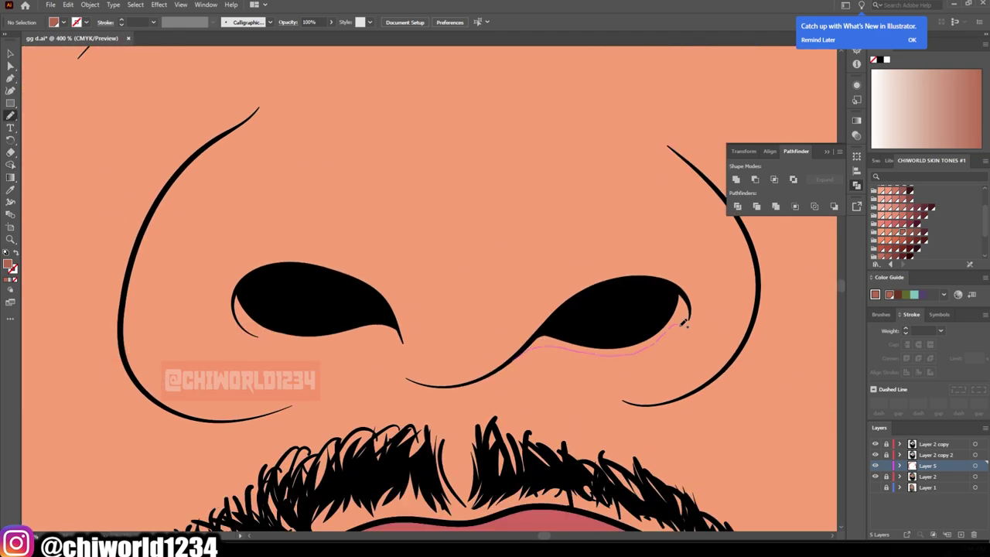
drag(684, 323, 674, 349)
key(ctrl+minus)
key(ctrl+minus)
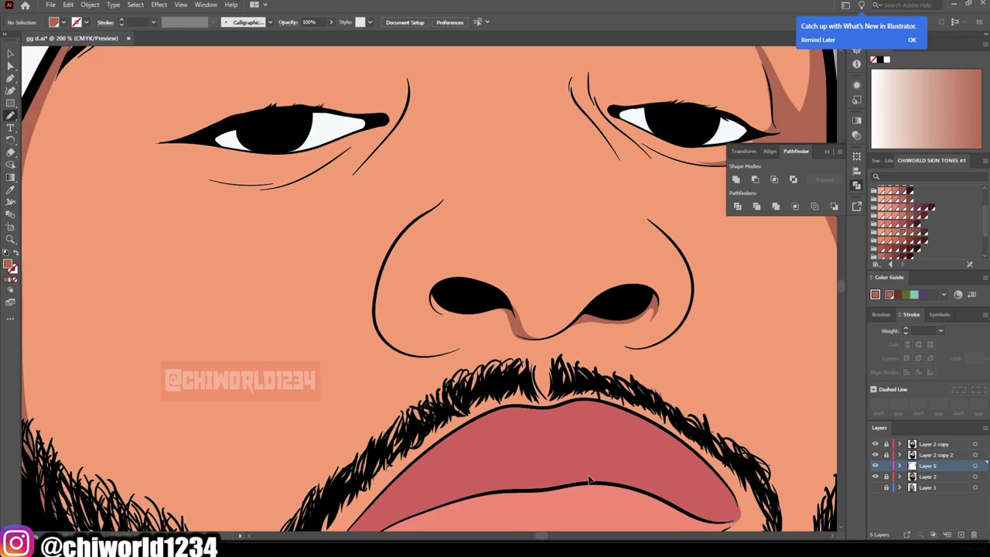
key(ctrl+plus)
key(ctrl+plus)
key(ctrl+plus)
drag(459, 376, 391, 294)
scroll(464, 386, down, 1)
drag(255, 399, 481, 420)
key(shift+e)
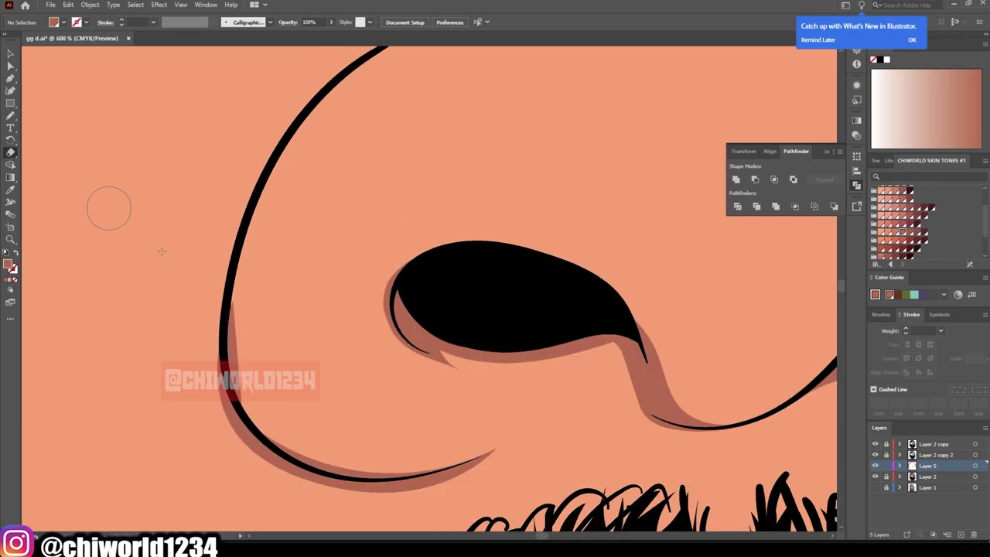
key(ctrl+minus)
key(ctrl+minus)
key(ctrl+minus)
key(ctrl+minus)
key(ctrl+minus)
On a new layer, draw a light skin-tone patch on the left cheek
click(932, 477)
key(ctrl+l)
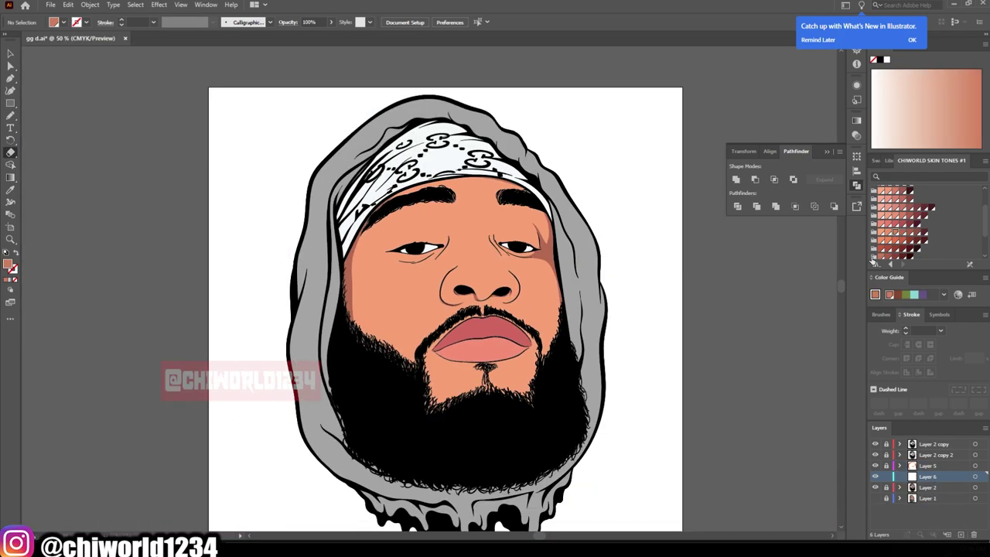
key(ctrl+plus)
key(ctrl+plus)
key(n)
drag(246, 318, 334, 431)
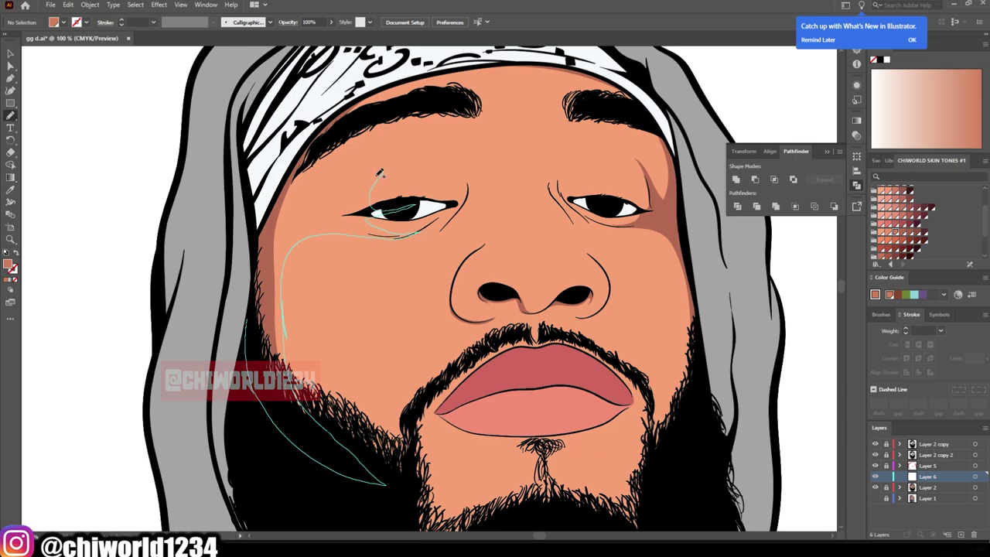
key(ctrl+minus)
Add light patches beside the right nostril, above the nostrils and below the left nostril
key(ctrl+plus)
key(v)
key(ctrl+shift+a)
key(ctrl+plus)
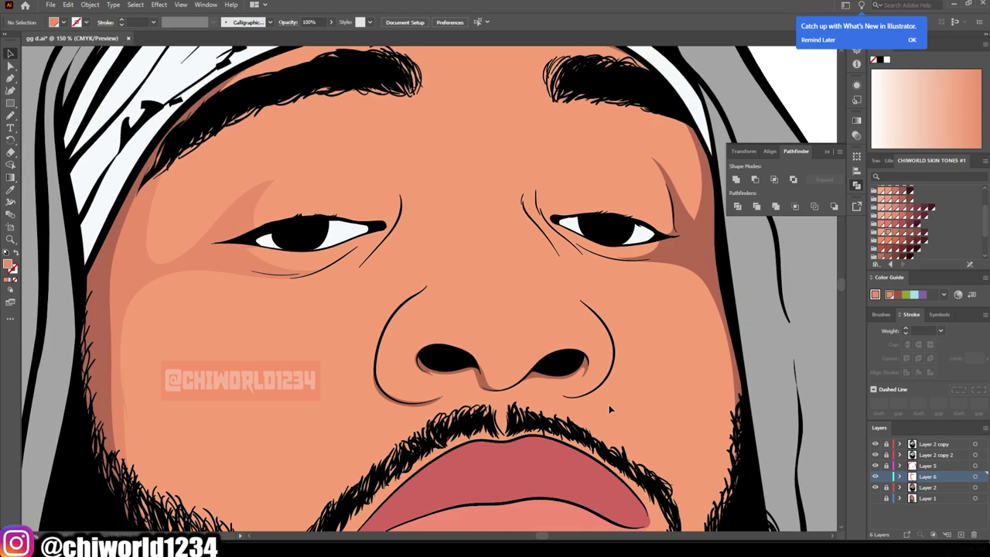
drag(540, 368, 496, 348)
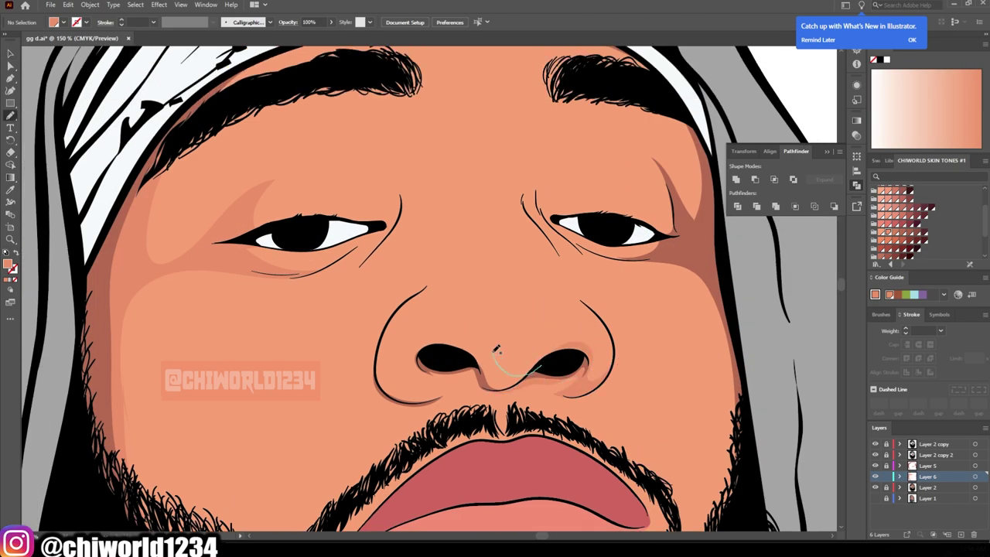
drag(424, 367, 417, 363)
drag(400, 395, 451, 390)
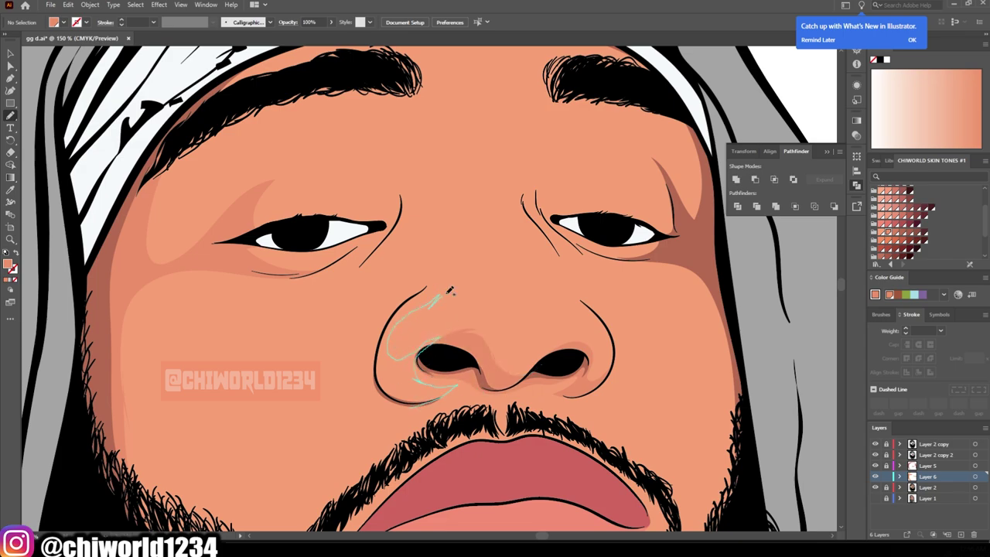
key(ctrl+minus)
key(ctrl+plus)
Add light patches under the left eye, on the chin and around the right eye
drag(460, 287, 350, 371)
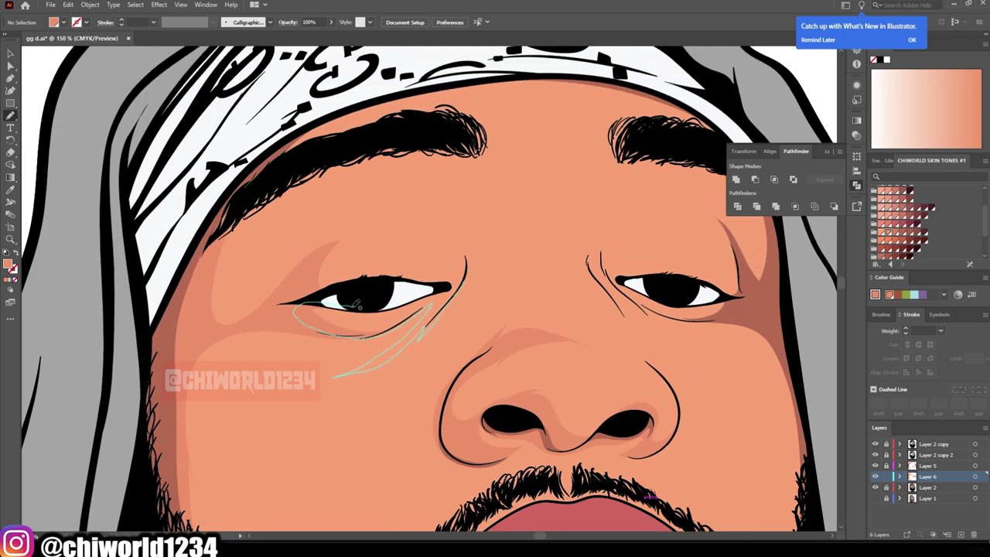
key(ctrl+minus)
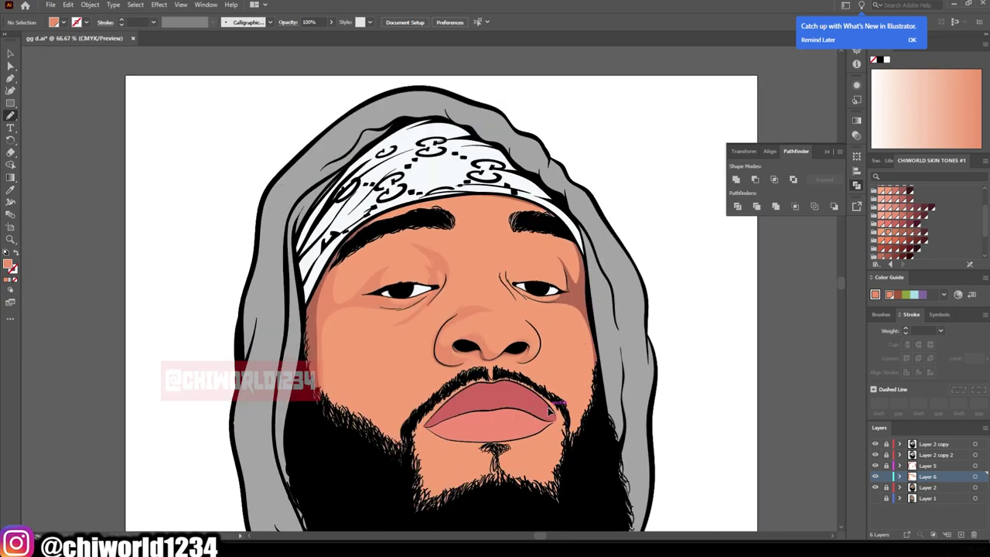
key(ctrl+plus)
key(ctrl+minus)
key(ctrl+minus)
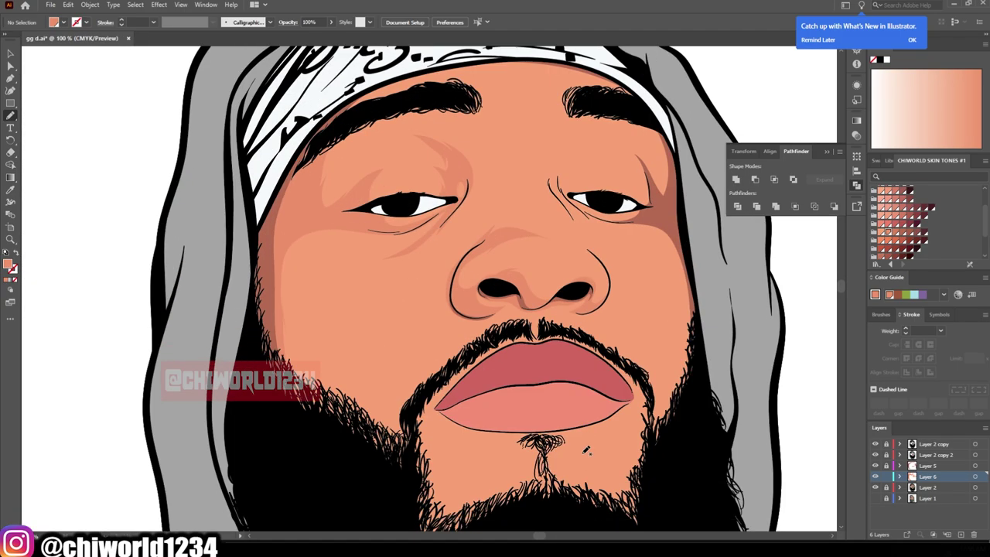
scroll(572, 385, down, 1)
drag(483, 396, 472, 403)
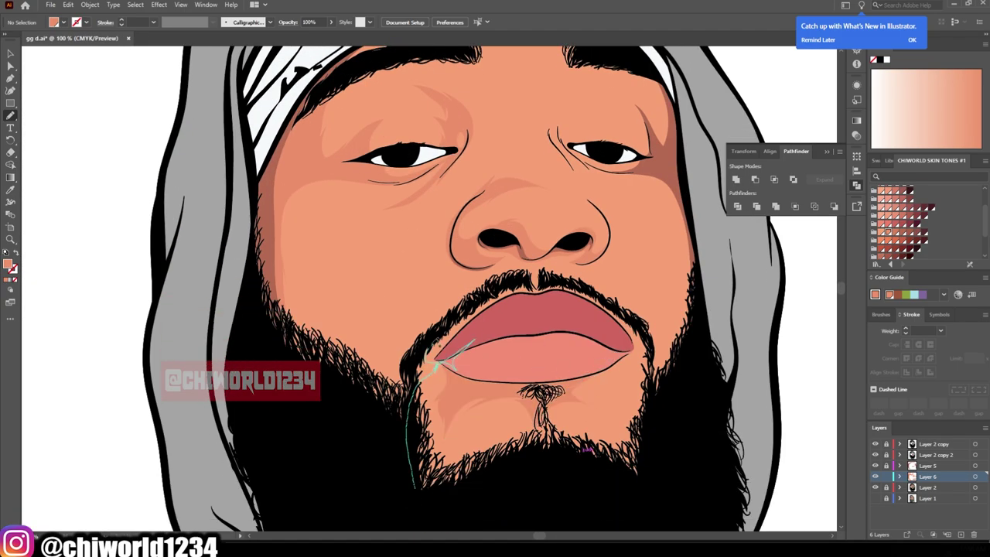
key(ctrl+minus)
key(ctrl+plus)
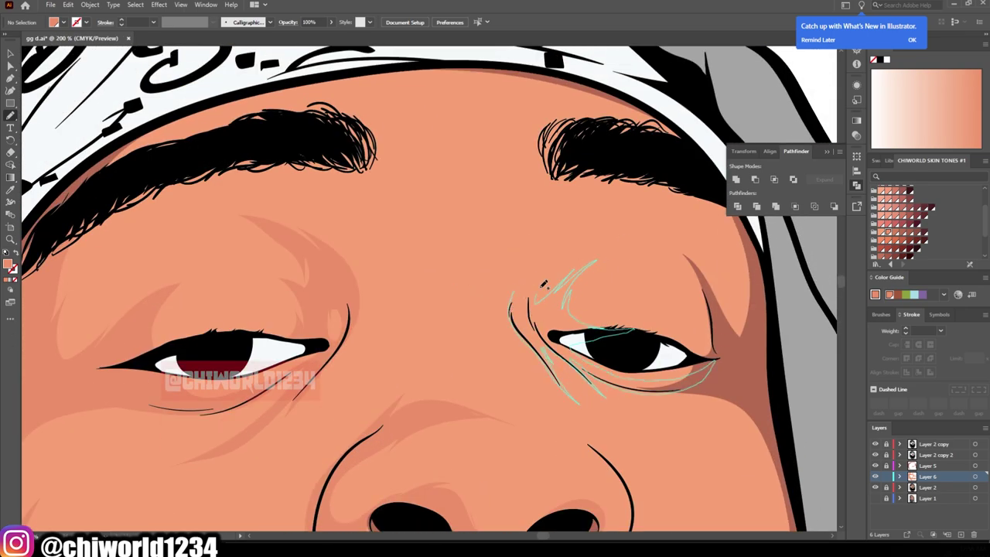
drag(727, 372, 640, 350)
key(ctrl+minus)
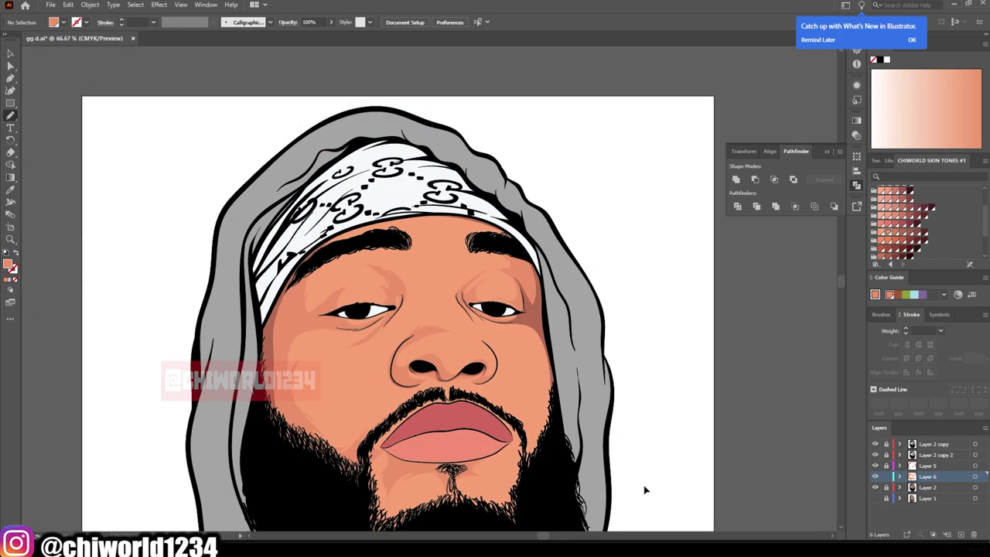
Add a light patch along the right jaw, then create Layer 7 for nose shading
key(ctrl+plus)
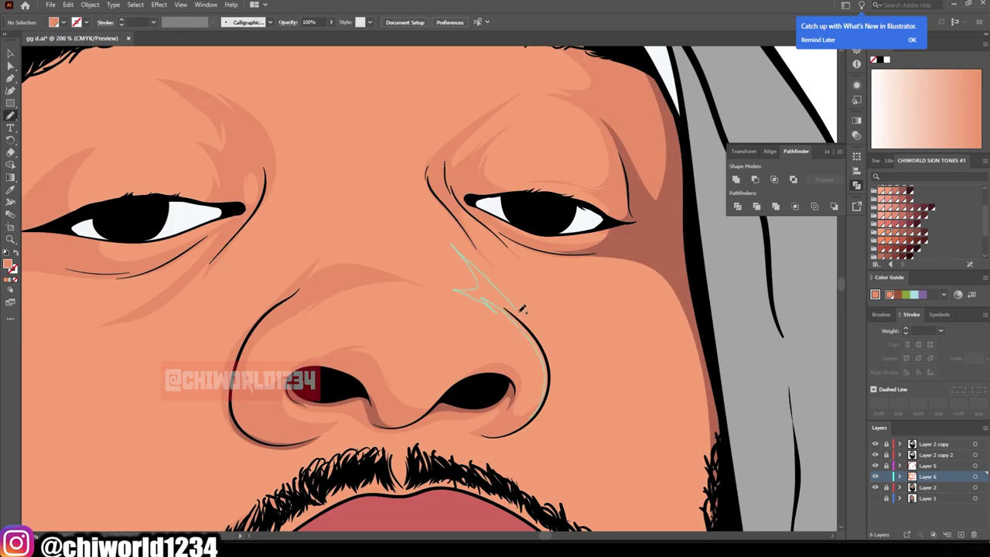
key(ctrl+minus)
key(ctrl+plus)
key(ctrl+minus)
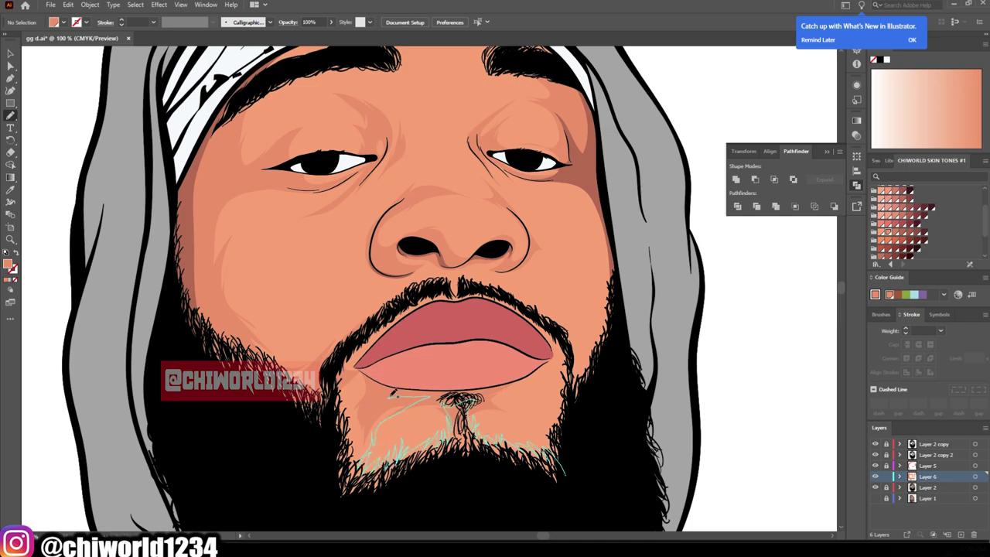
drag(391, 393, 553, 338)
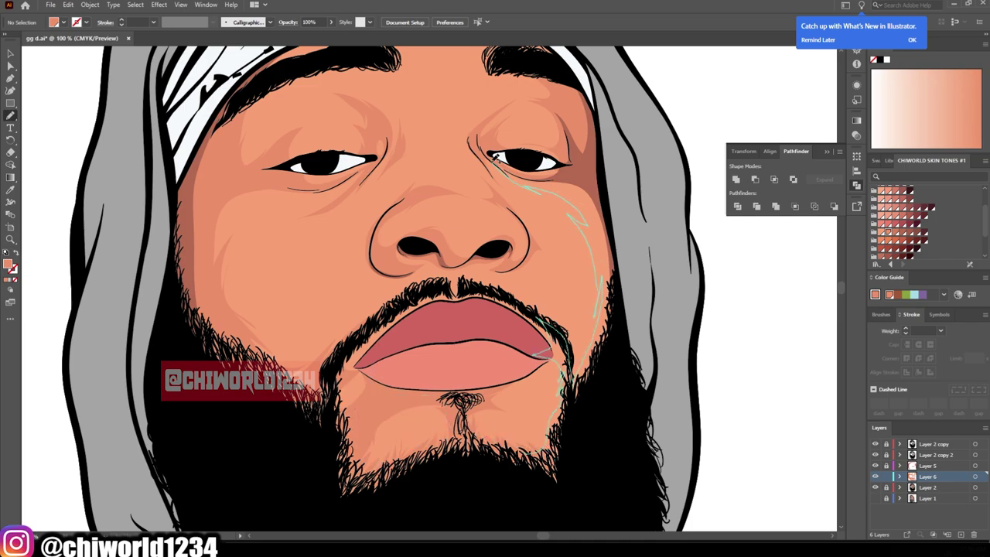
key(ctrl+0)
key(ctrl+plus)
key(ctrl+plus)
key(ctrl+plus)
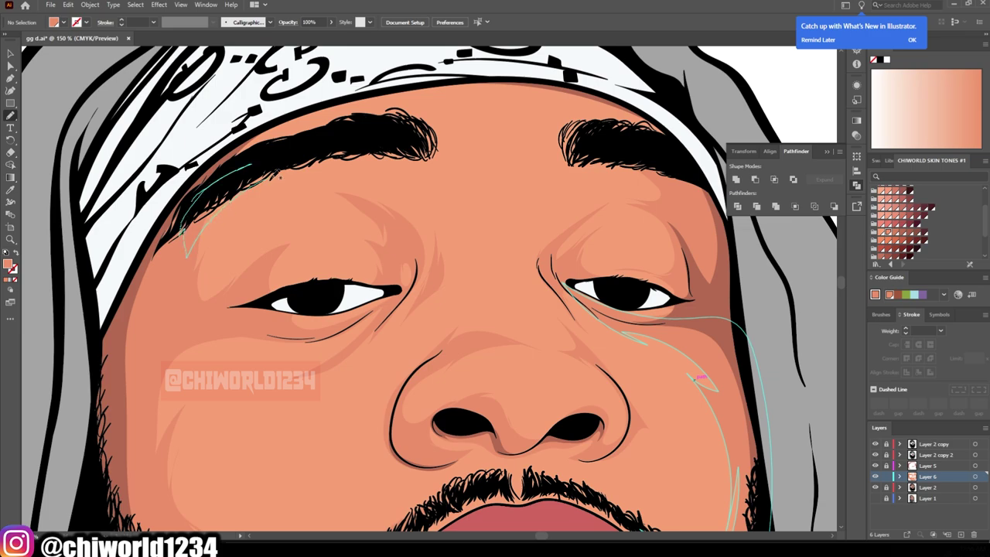
key(ctrl+minus)
key(ctrl+minus)
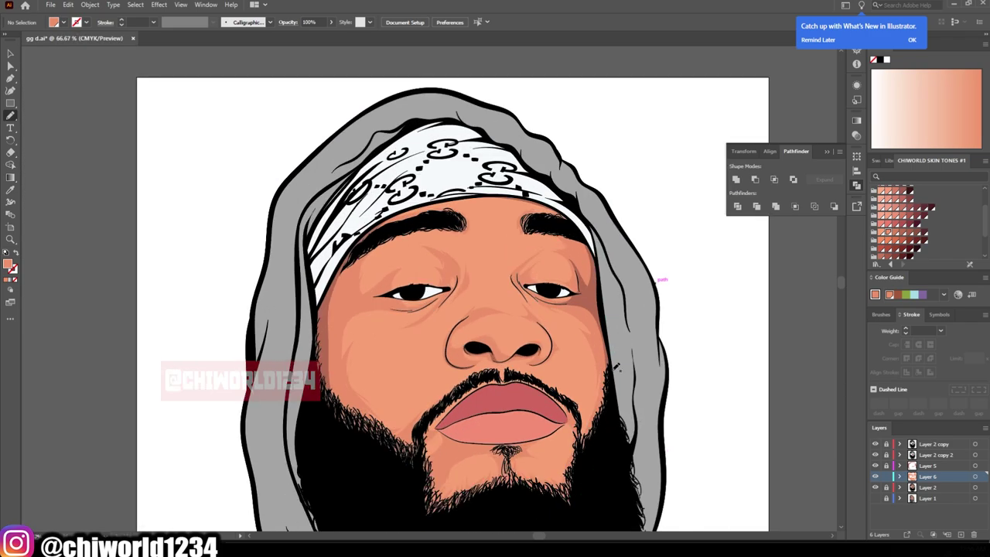
key(ctrl+l)
scroll(469, 359, up, 3)
scroll(470, 359, up, 1)
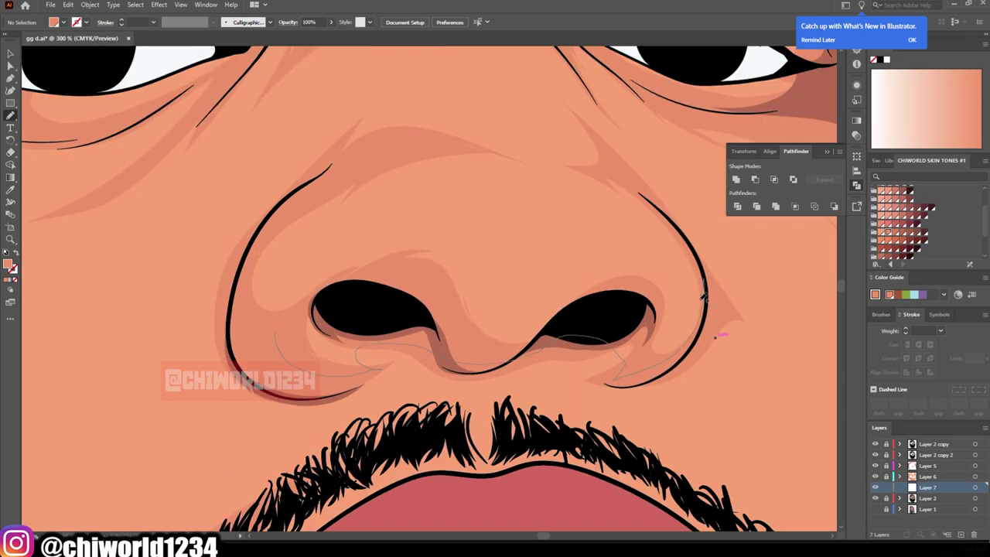
Draw shading shapes around the nose and under the right nostril, then select them
drag(458, 230, 461, 232)
drag(672, 341, 672, 341)
scroll(417, 286, right, 1)
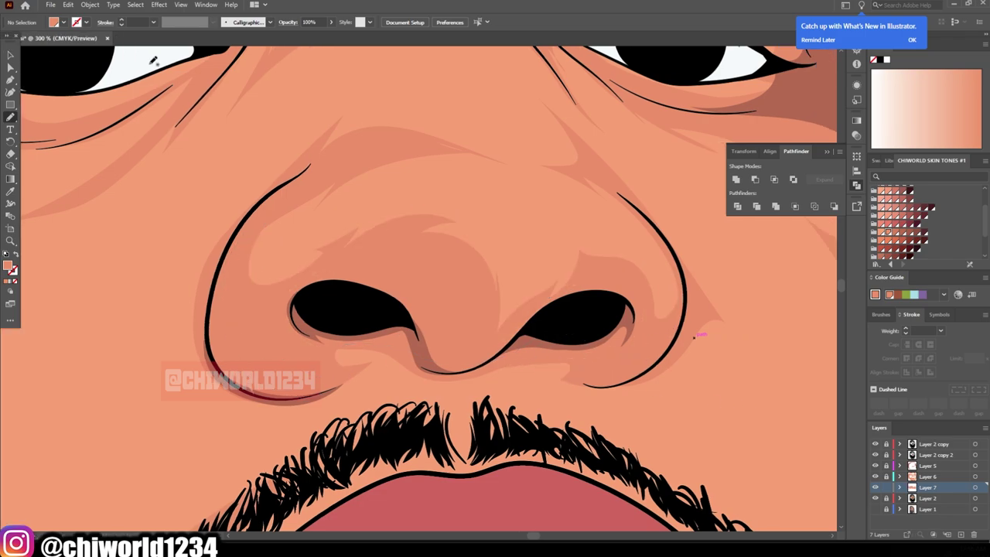
key(v)
click(363, 232)
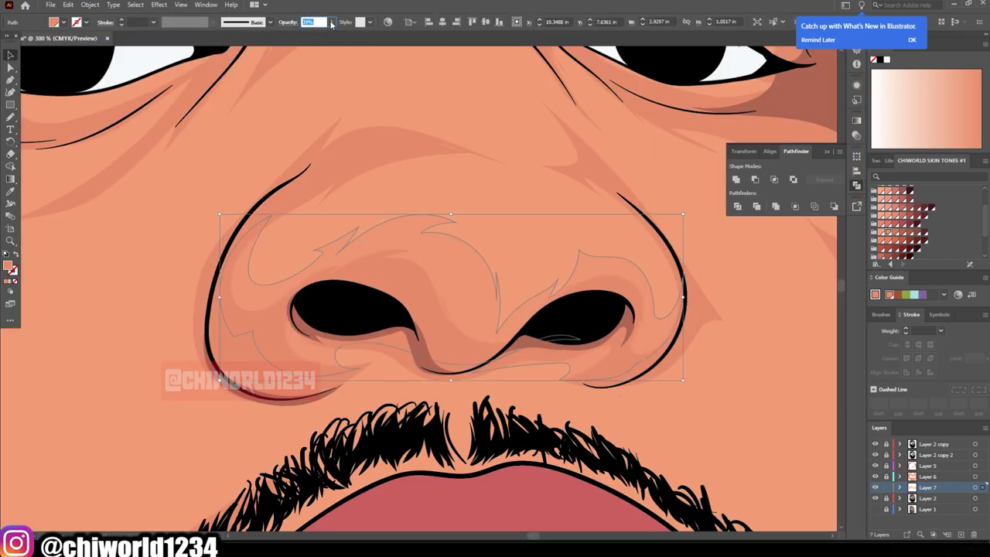
Nudge the Yellow and Magenta sliders in Adjust Color Balance to blend the nose shading
click(68, 3)
click(281, 214)
click(711, 298)
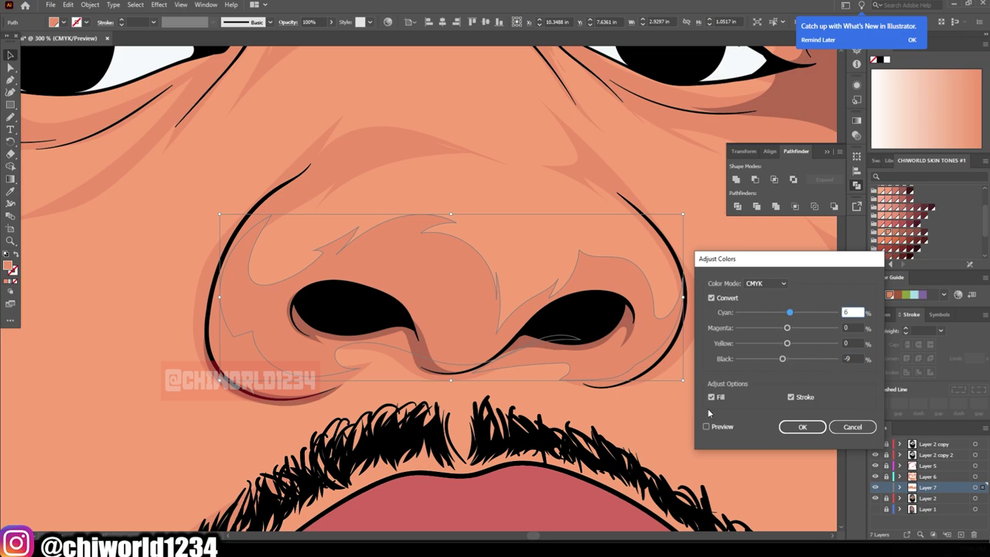
mouse_move(787, 359)
mouse_down()
mouse_move(763, 361)
mouse_move(792, 343)
mouse_move(781, 328)
mouse_move(783, 343)
mouse_move(779, 312)
mouse_up()
drag(781, 327, 783, 329)
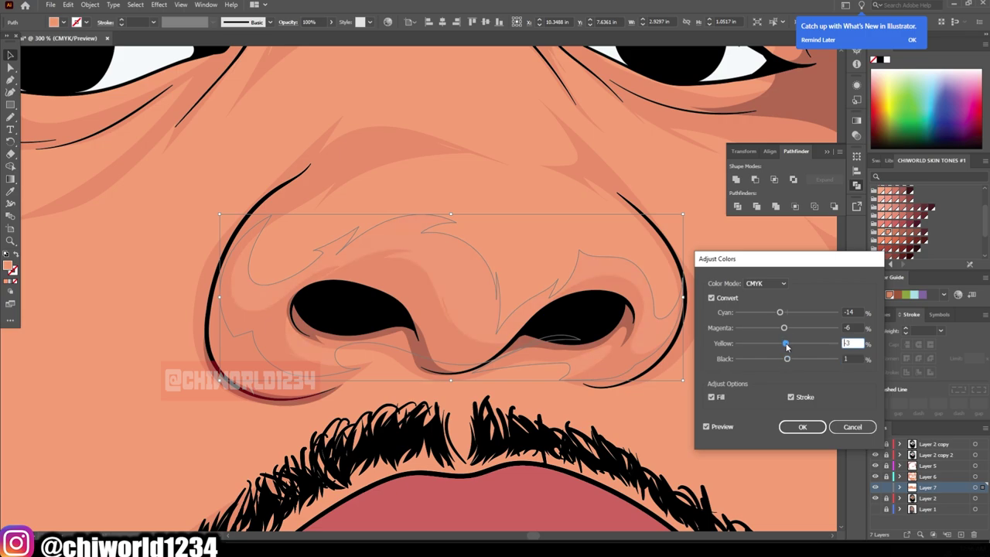
drag(787, 343, 783, 328)
click(802, 427)
Sketch cheek and under-eye shading outlines with the Paintbrush, then zoom out to the whole head
scroll(570, 430, down, 3)
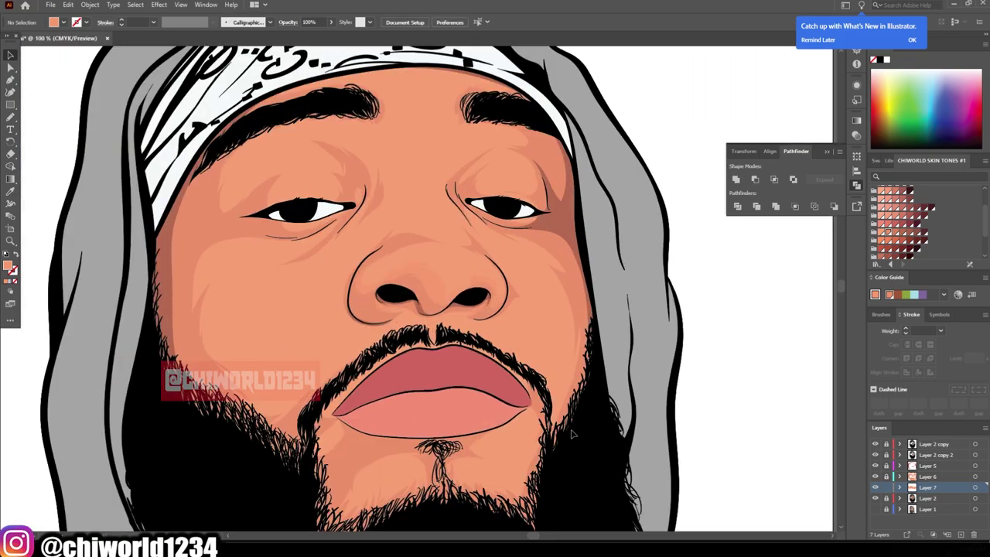
scroll(570, 430, up, 2)
scroll(325, 332, up, 3)
key(b)
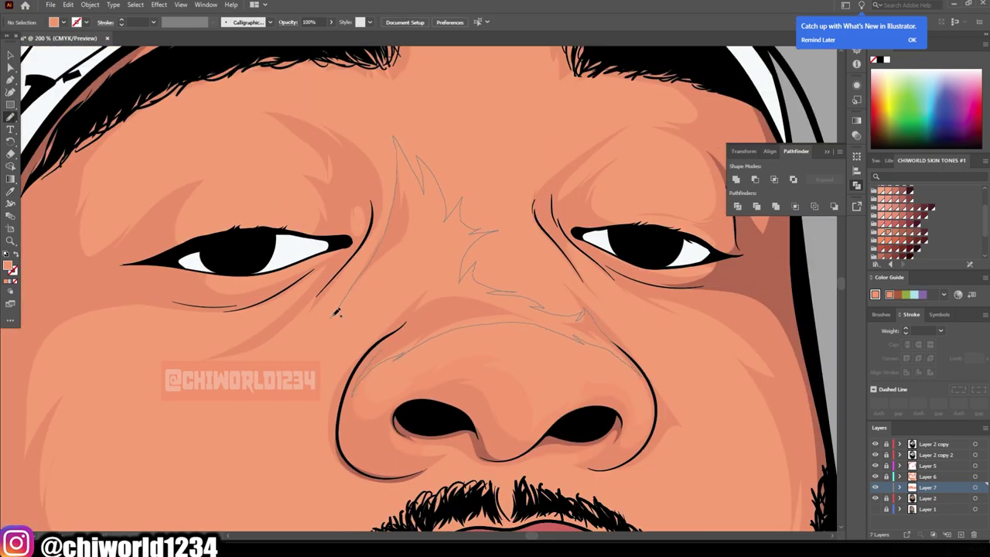
scroll(336, 311, down, 2)
scroll(412, 292, up, 2)
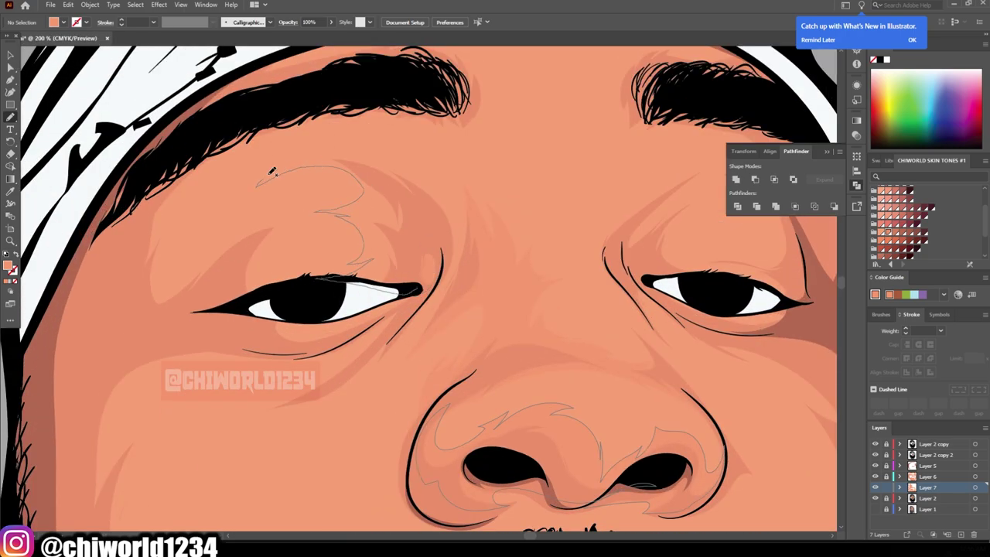
scroll(334, 307, down, 2)
scroll(378, 154, down, 2)
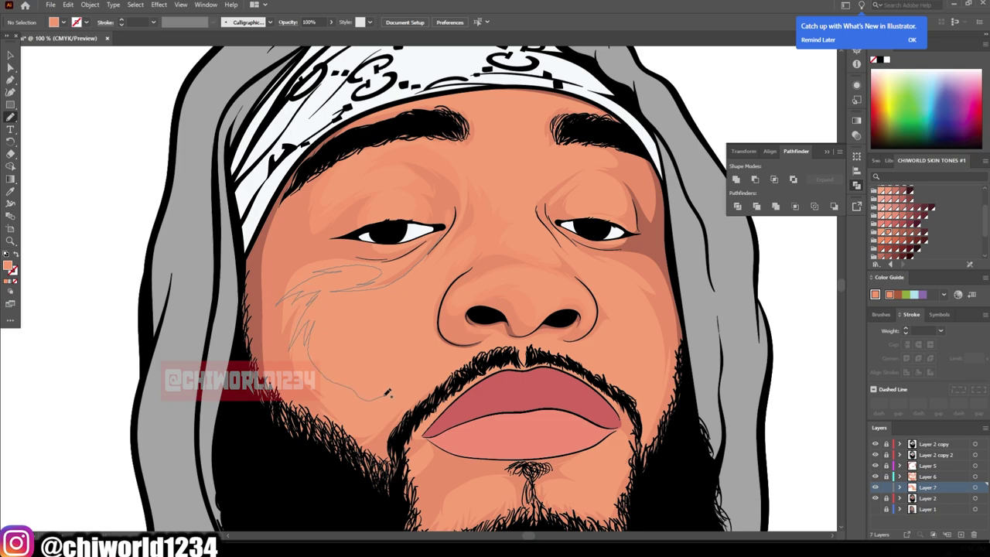
scroll(433, 464, up, 2)
scroll(433, 348, up, 1)
scroll(373, 268, down, 4)
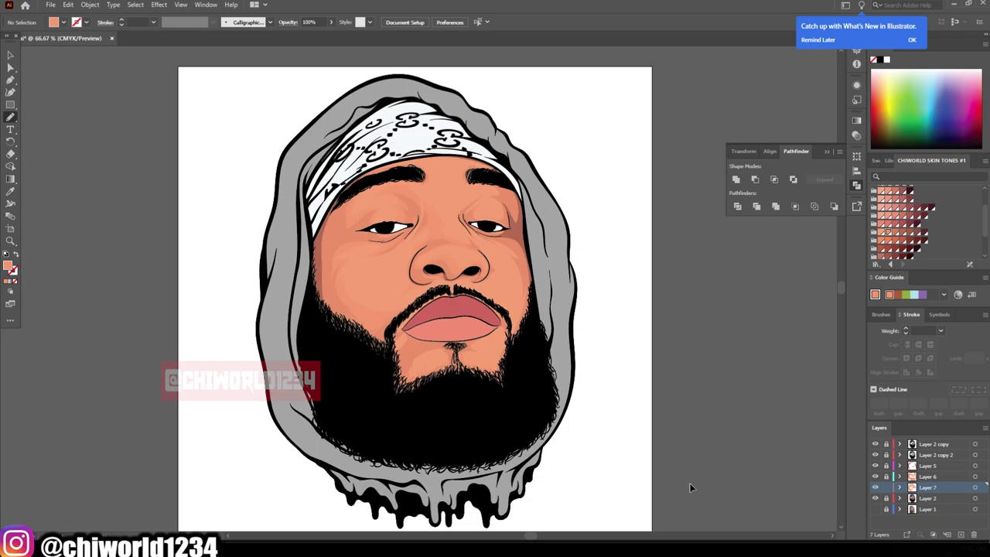
scroll(298, 316, up, 1)
scroll(298, 316, down, 1)
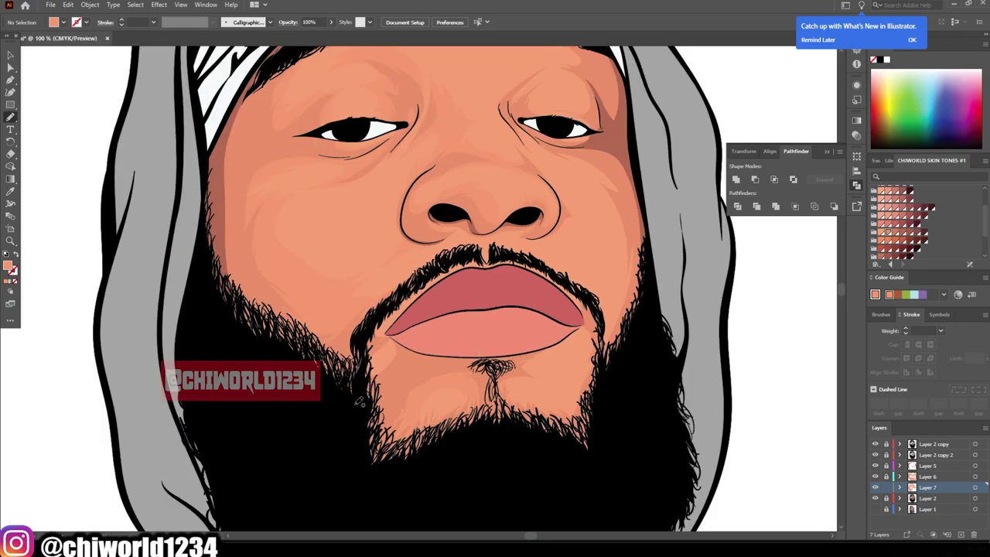
scroll(632, 424, right, 3)
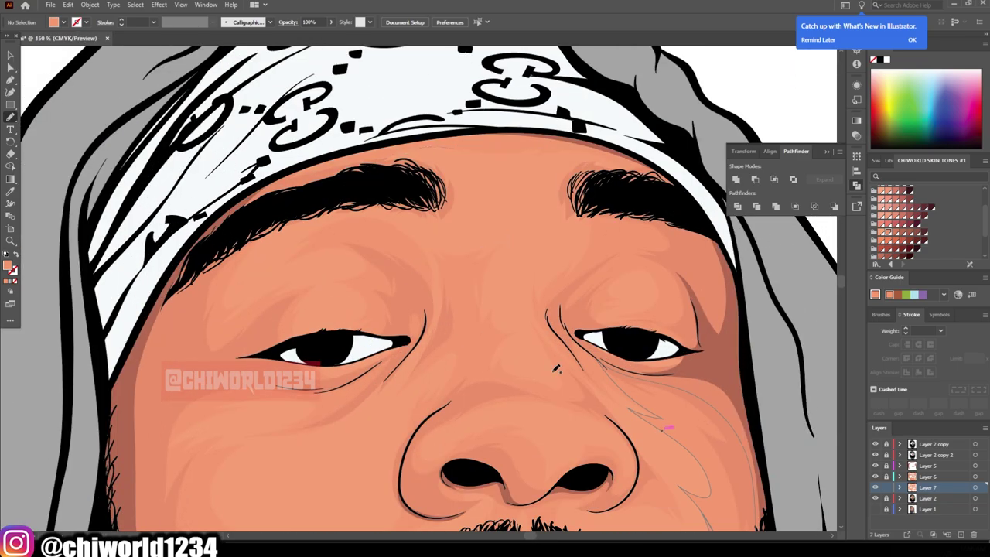
key(ctrl+minus)
key(ctrl+minus)
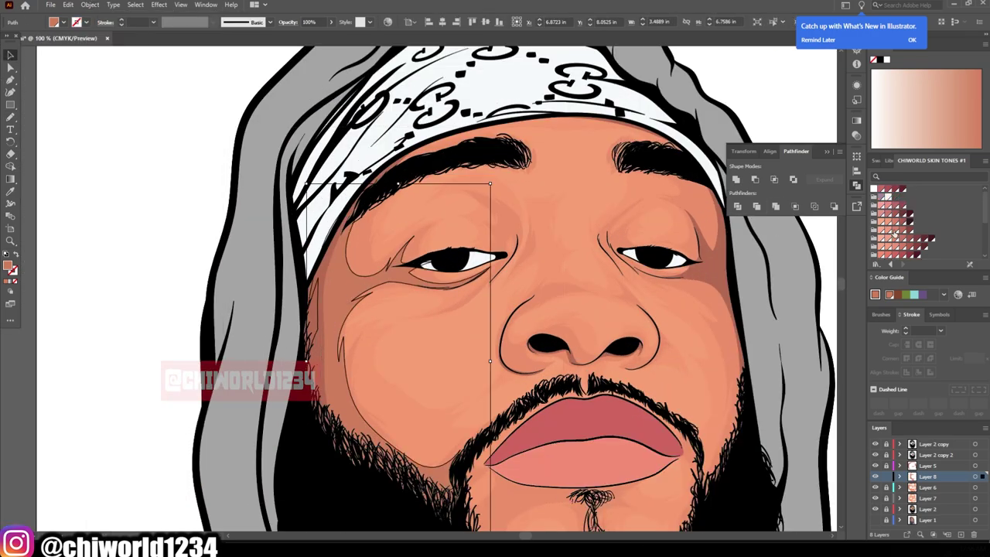
Fill the left-cheek shape with a darker skin swatch and rebalance its colour in CMYK
click(893, 232)
click(68, 4)
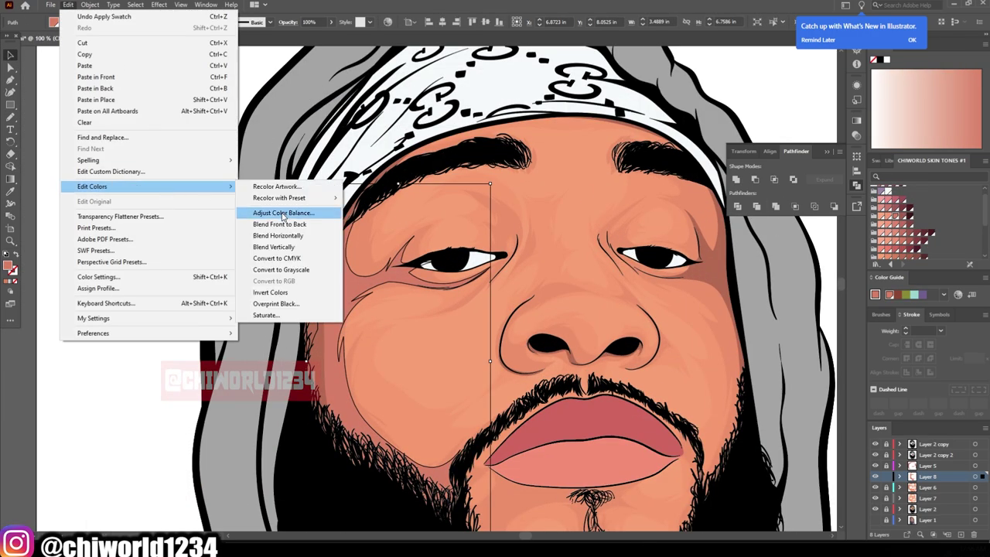
click(283, 213)
click(765, 283)
click(762, 295)
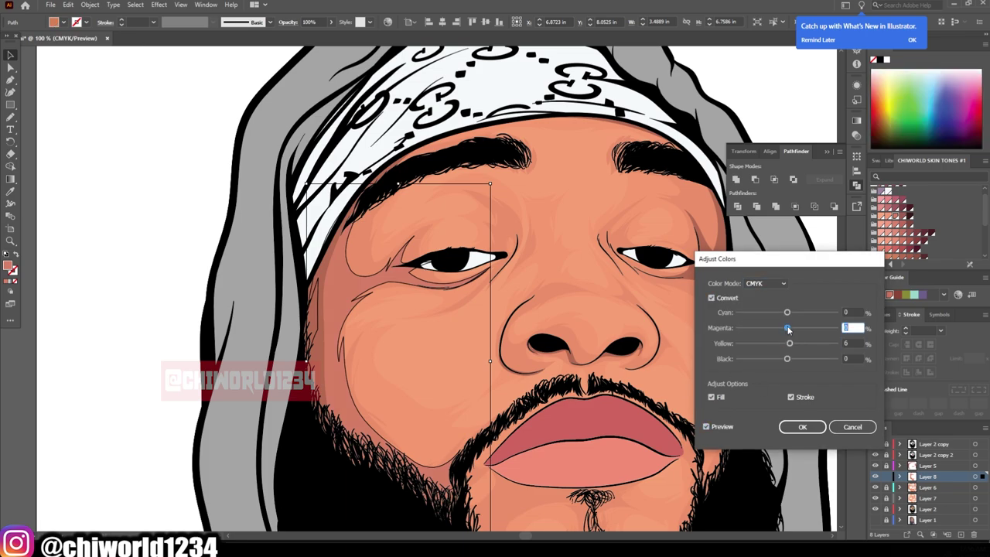
drag(787, 312, 784, 313)
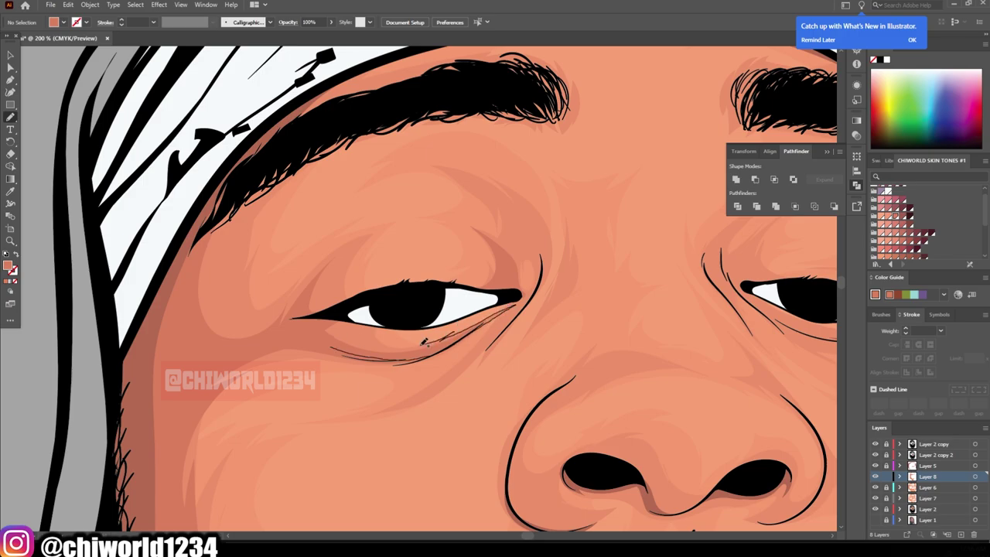
Undo stray strokes under the eye and sketch a shading line beside the nostril
key(ctrl+z)
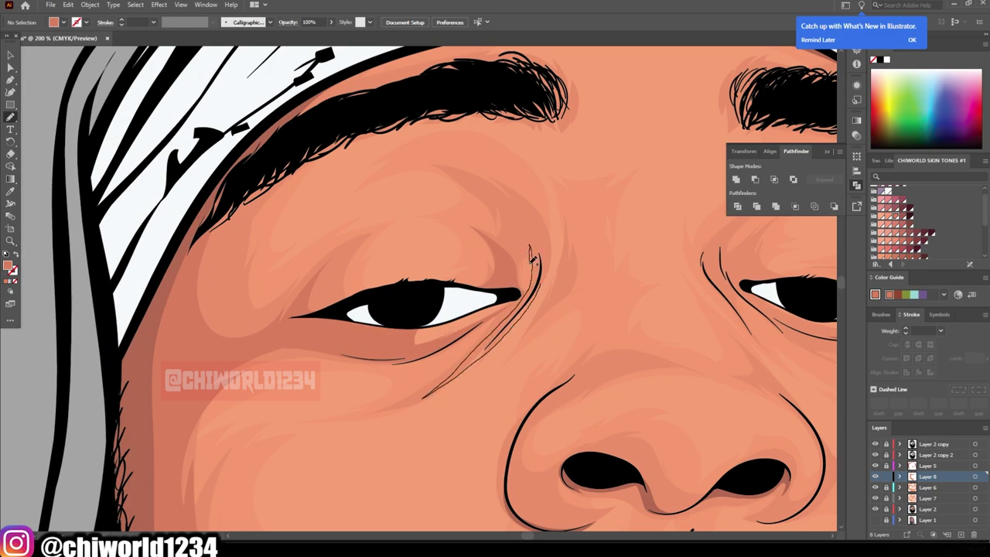
key(ctrl+0)
scroll(519, 362, up, 5)
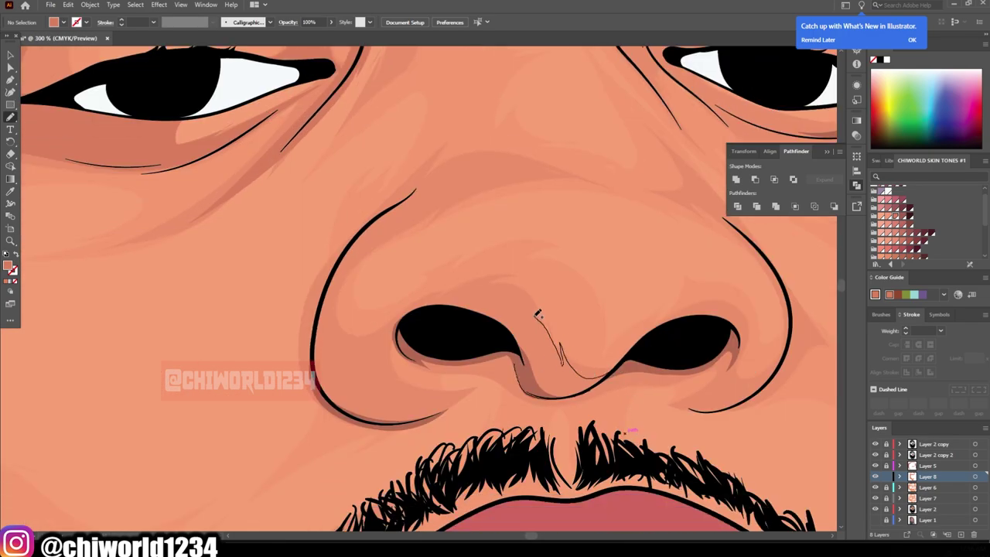
drag(475, 384, 401, 396)
Sketch shading outlines around the right eye, undoing the strokes that don't fit
key(ctrl+0)
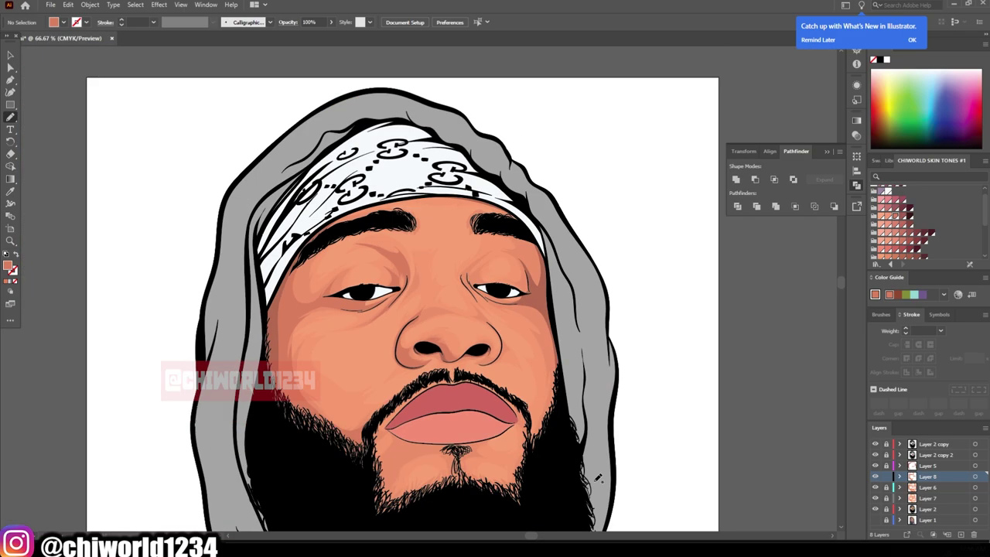
scroll(601, 431, up, 3)
scroll(608, 431, up, 3)
drag(694, 403, 692, 295)
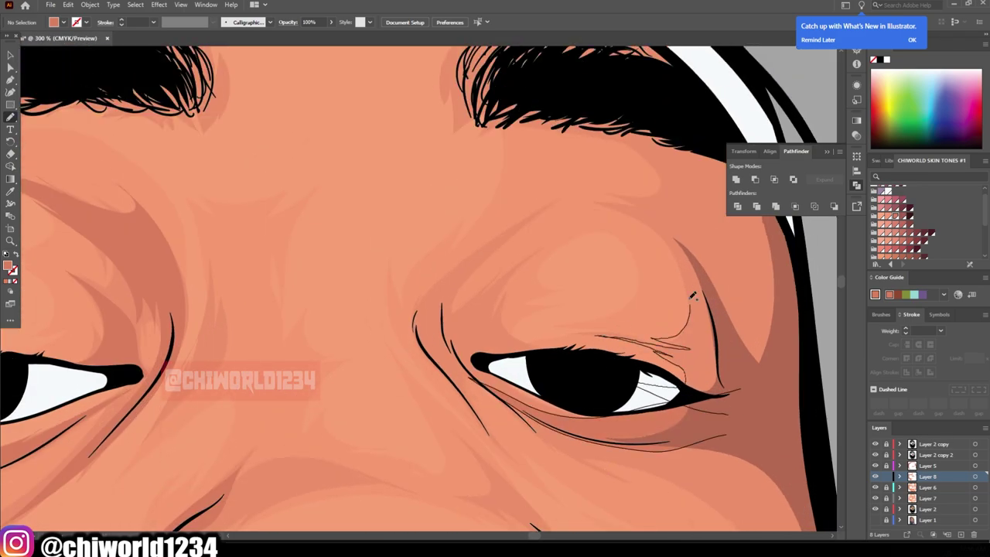
key(ctrl+z)
key(ctrl+z)
key(ctrl+z)
drag(497, 407, 520, 358)
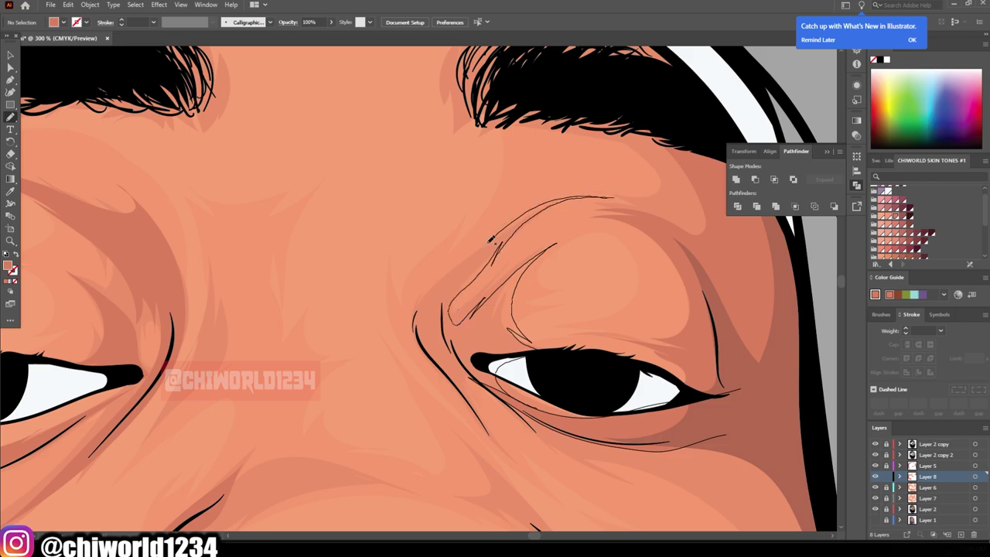
key(ctrl+z)
key(ctrl+z)
key(ctrl+0)
scroll(518, 177, up, 1)
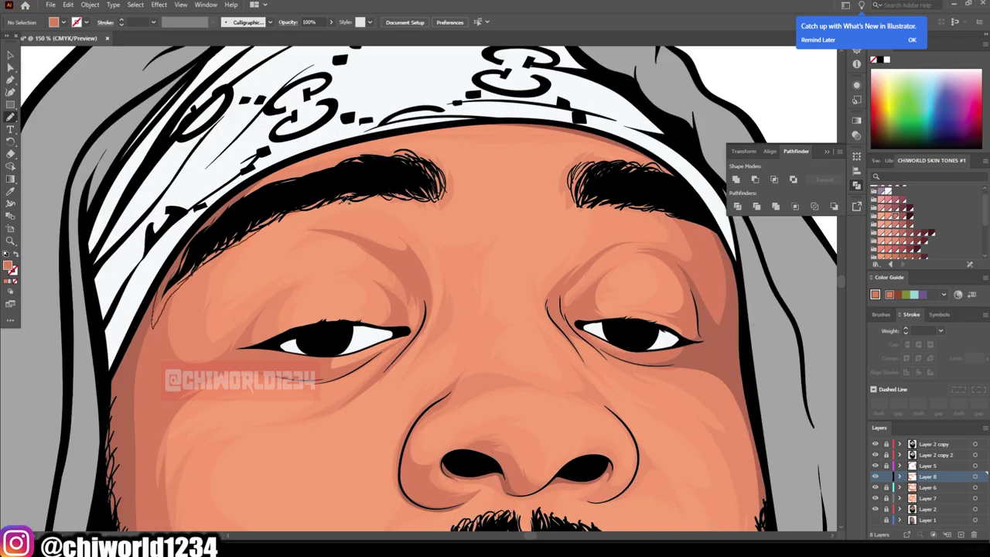
scroll(352, 200, down, 1)
Remove unwanted sketch strokes on the chin and left of the goatee
key(ctrl+0)
scroll(411, 347, up, 1)
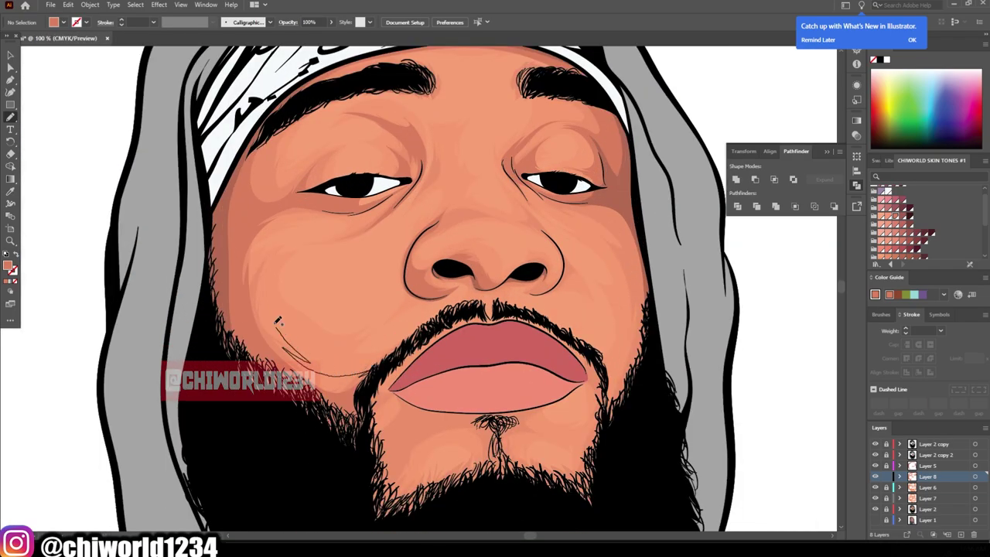
scroll(359, 497, up, 1)
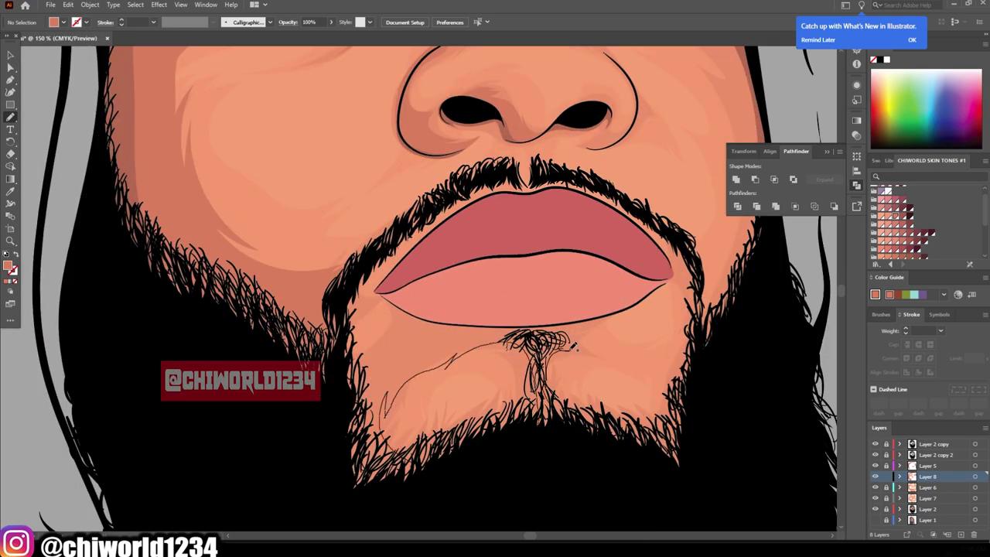
key(ctrl+z)
scroll(387, 351, right, 1)
key(ctrl+z)
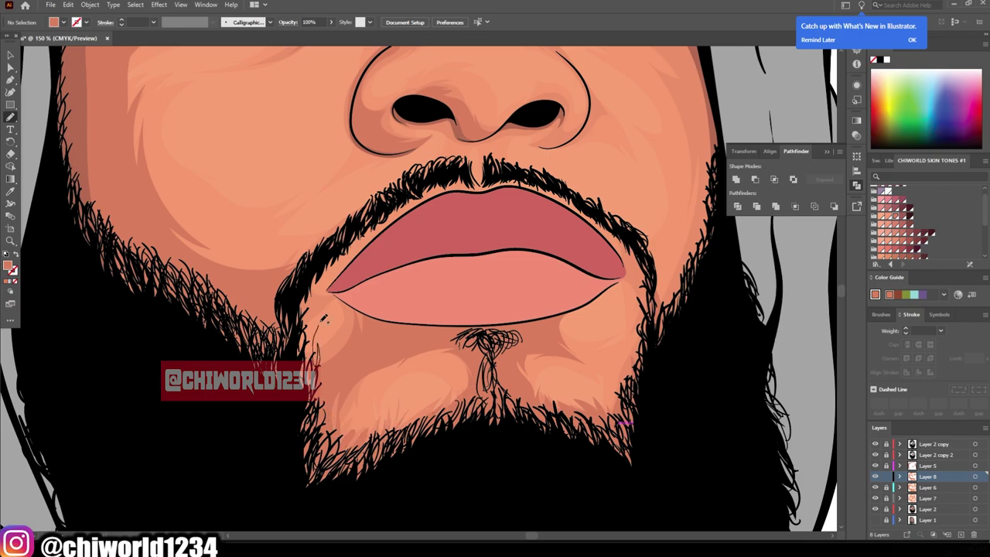
Sketch a shading line below the eye
key(ctrl+minus)
key(ctrl+plus)
key(ctrl+plus)
key(ctrl+plus)
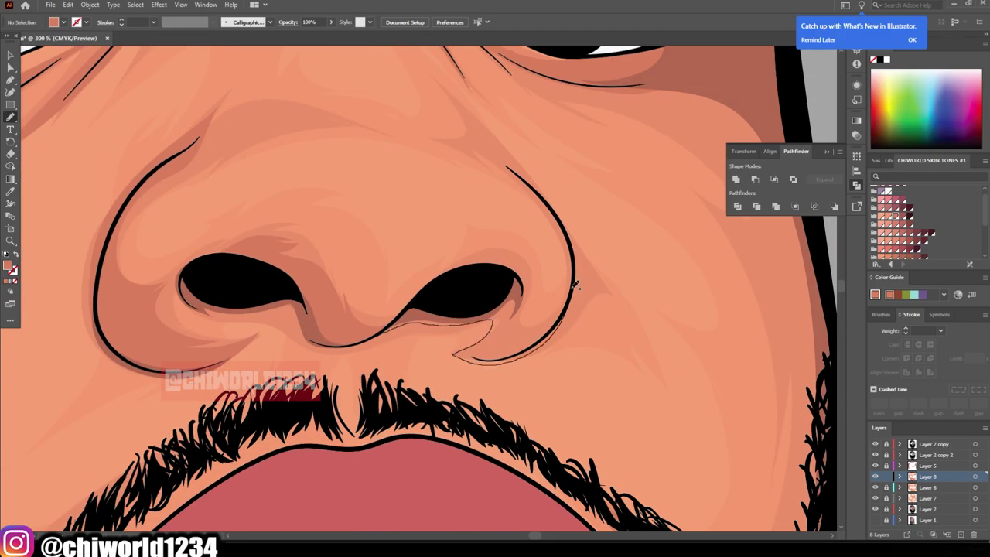
key(ctrl+minus)
key(ctrl+minus)
key(ctrl+minus)
key(ctrl+plus)
key(ctrl+plus)
key(ctrl+minus)
key(ctrl+minus)
key(ctrl+plus)
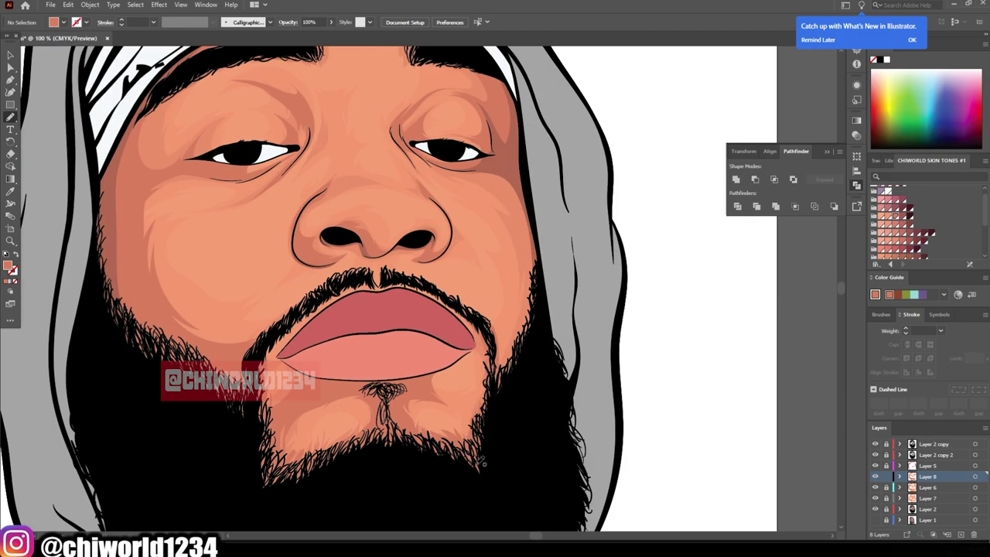
key(ctrl+plus)
key(ctrl+plus)
key(ctrl+plus)
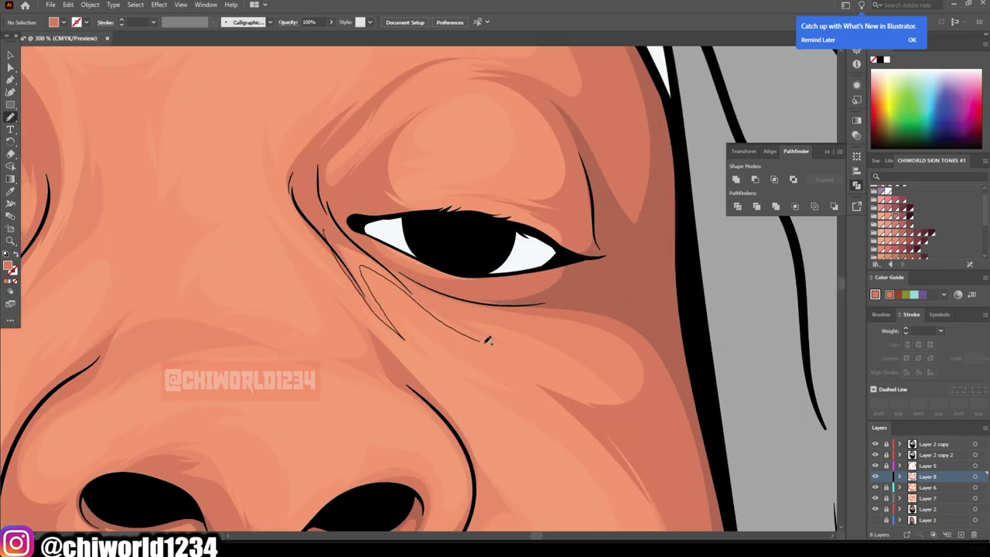
drag(487, 335, 360, 257)
key(ctrl+0)
Select the Layer 5 artwork and apply a CMYK colour-balance adjustment to it
click(974, 465)
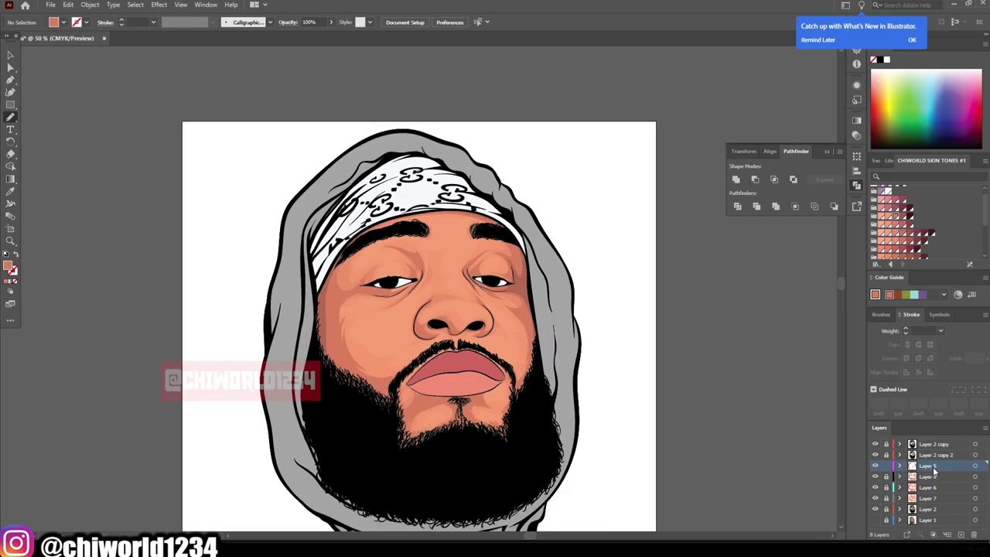
key(v)
key(ctrl+plus)
key(ctrl+plus)
key(ctrl+plus)
click(68, 4)
key(Escape)
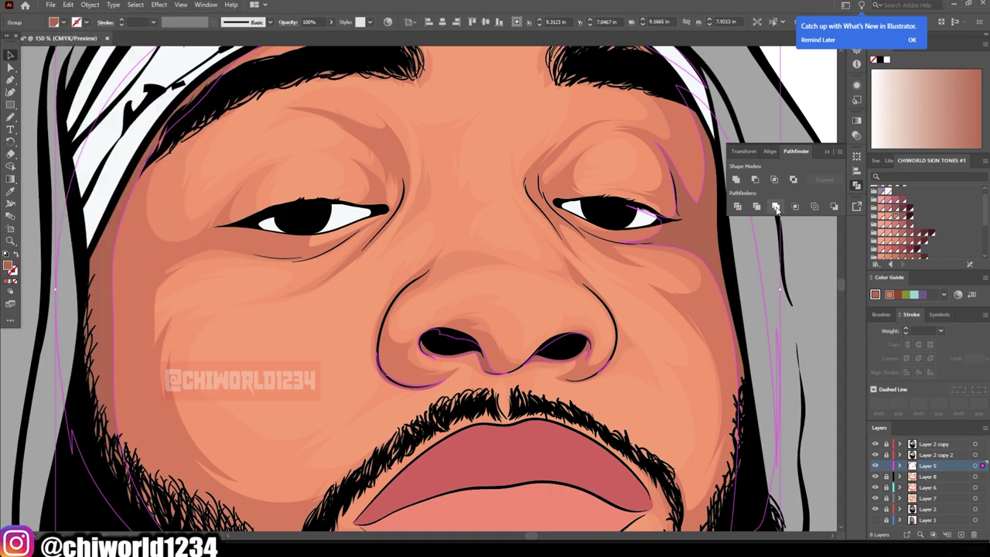
click(68, 4)
click(299, 212)
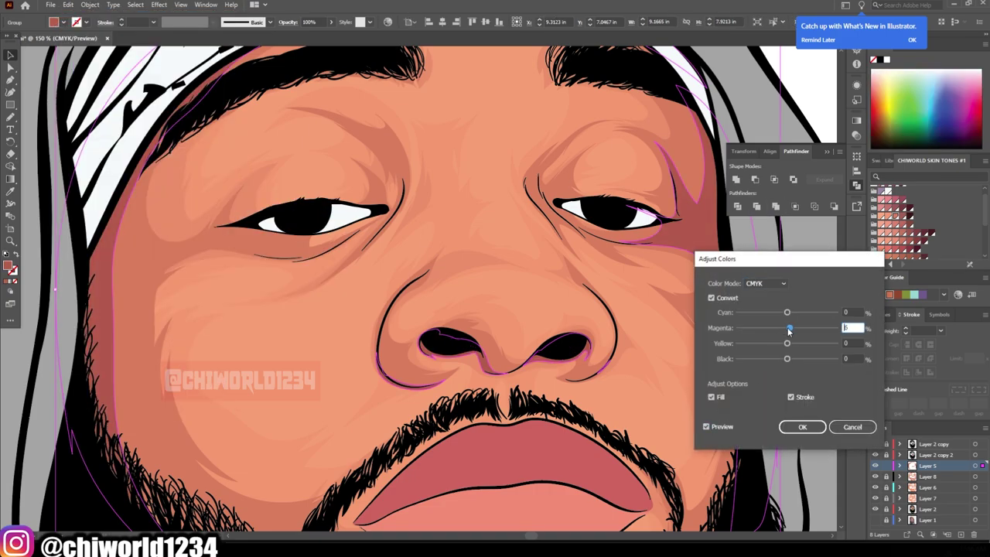
click(802, 426)
Draw shadow outlines along the left cheek and under the left eye
key(ctrl+minus)
key(ctrl+minus)
key(ctrl+plus)
key(ctrl+plus)
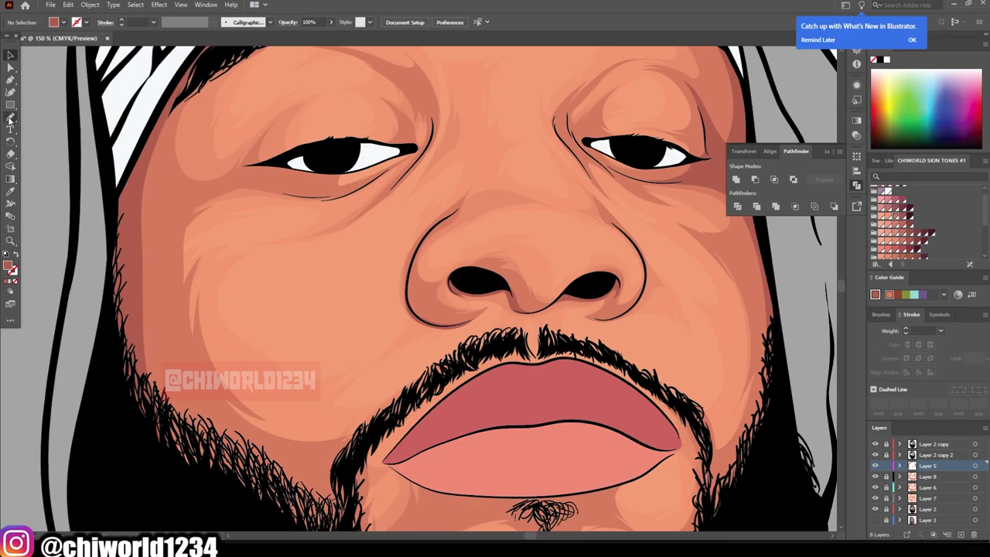
key(n)
drag(259, 494, 178, 203)
key(ctrl+minus)
key(ctrl+minus)
key(ctrl+minus)
key(ctrl+plus)
key(ctrl+plus)
key(ctrl+plus)
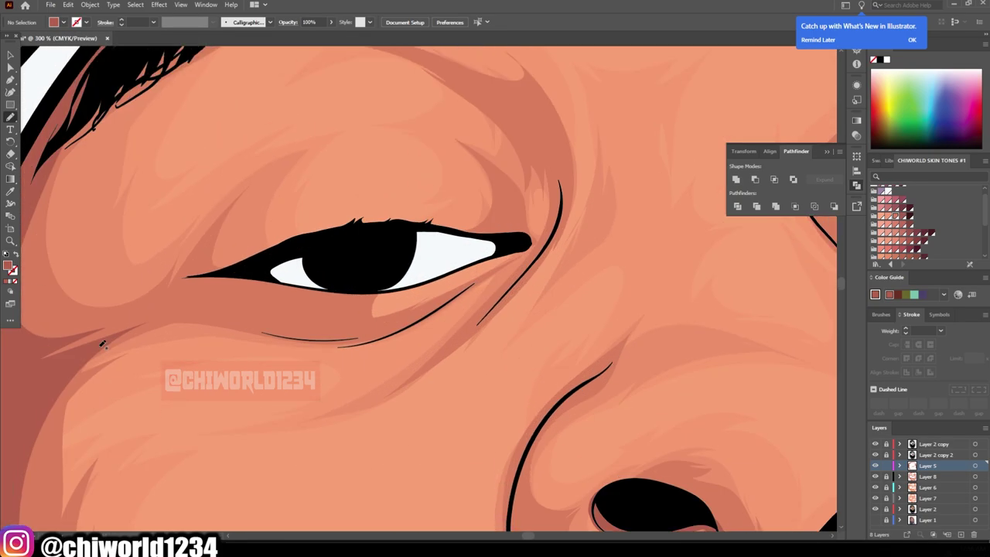
drag(184, 280, 183, 282)
Draw shadow strokes along the right cheek and the nose's lower edge
key(ctrl+minus)
key(ctrl+minus)
key(ctrl+minus)
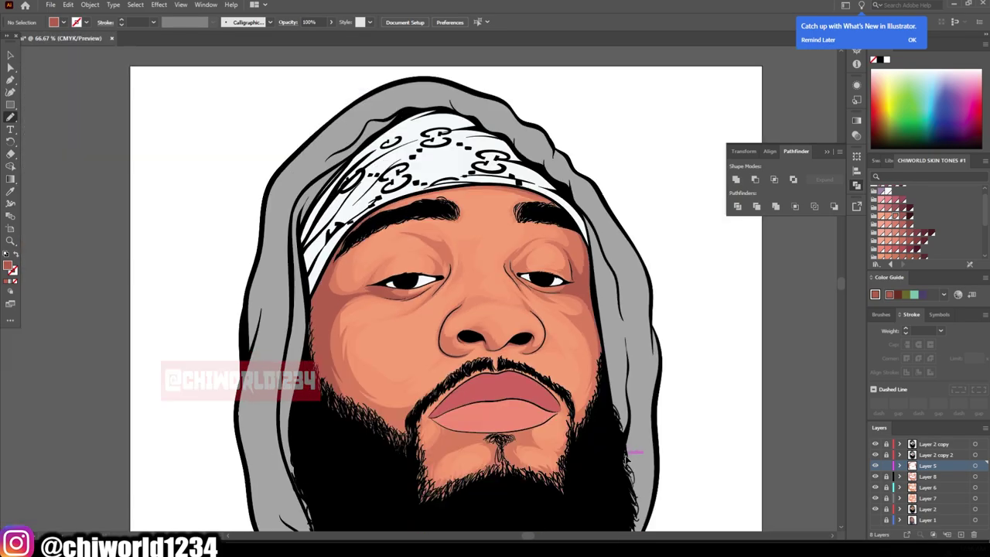
key(ctrl+plus)
key(ctrl+plus)
key(ctrl+plus)
key(ctrl+minus)
key(ctrl+minus)
key(ctrl+minus)
key(ctrl+plus)
key(ctrl+plus)
key(ctrl+plus)
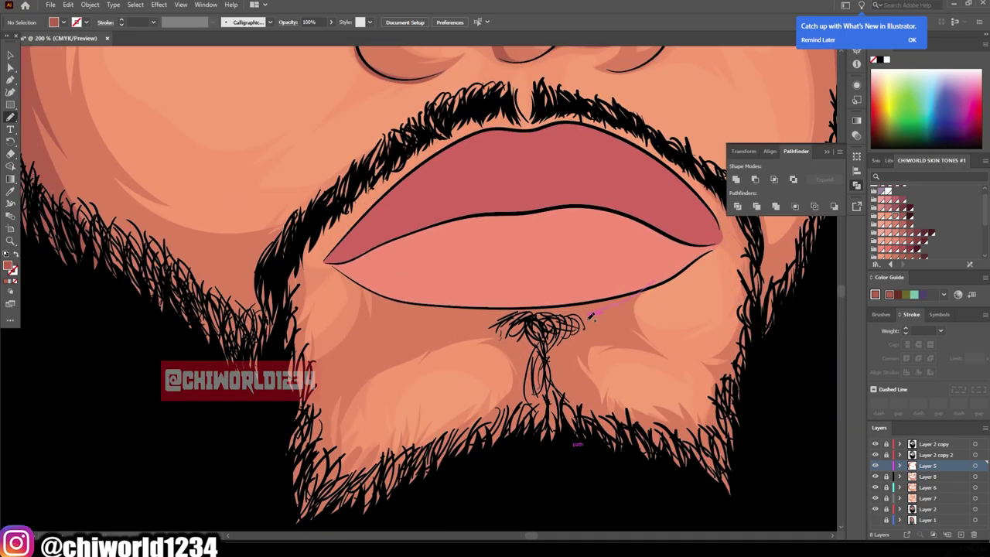
key(ctrl+minus)
key(ctrl+minus)
key(ctrl+minus)
drag(592, 85, 656, 346)
key(ctrl+plus)
key(ctrl+plus)
key(ctrl+plus)
drag(203, 447, 426, 418)
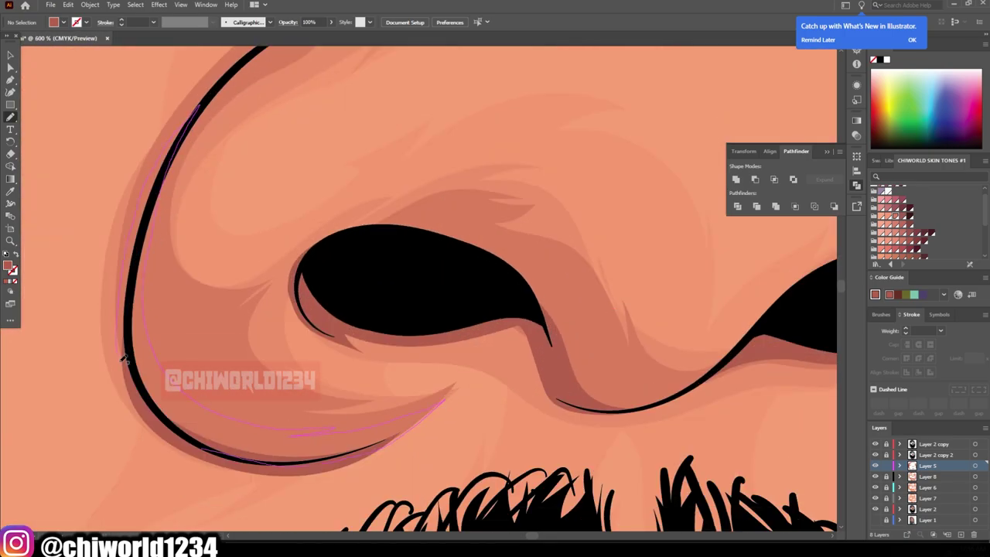
Add a dark crease shape around the other eye
key(ctrl+minus)
key(ctrl+minus)
key(ctrl+minus)
key(ctrl+plus)
key(ctrl+plus)
key(ctrl+plus)
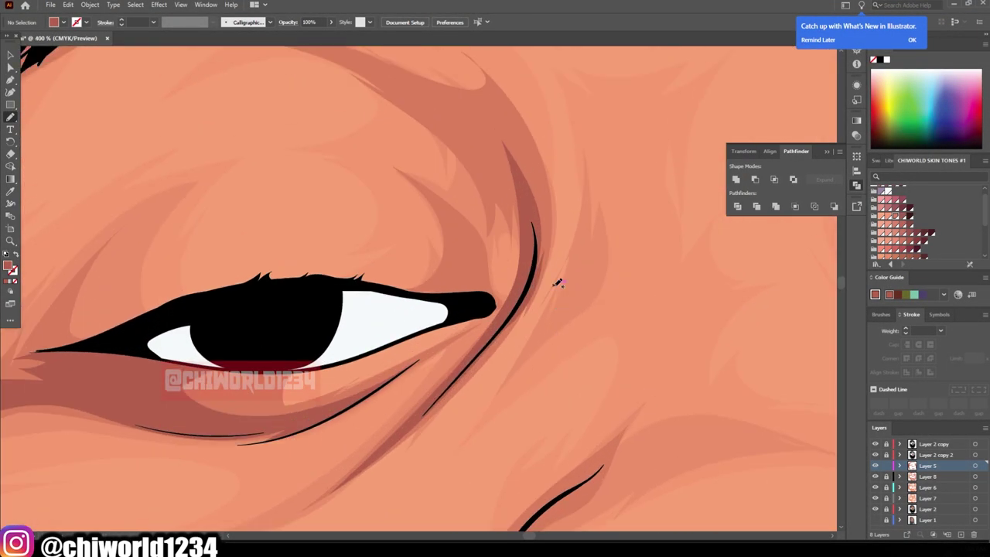
key(ctrl+minus)
key(ctrl+minus)
key(ctrl+minus)
key(ctrl+plus)
key(ctrl+plus)
key(ctrl+plus)
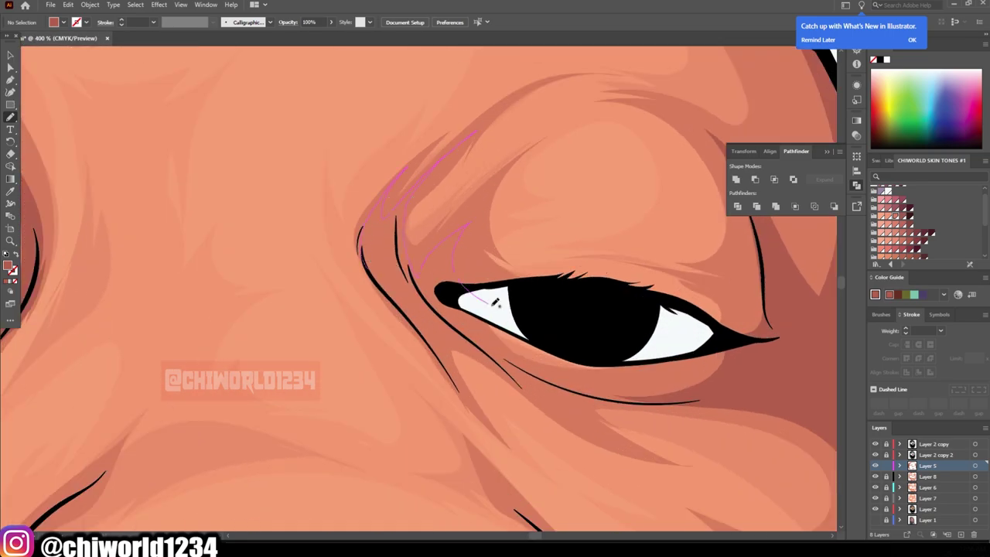
drag(400, 313, 438, 290)
key(ctrl+minus)
key(ctrl+minus)
key(ctrl+minus)
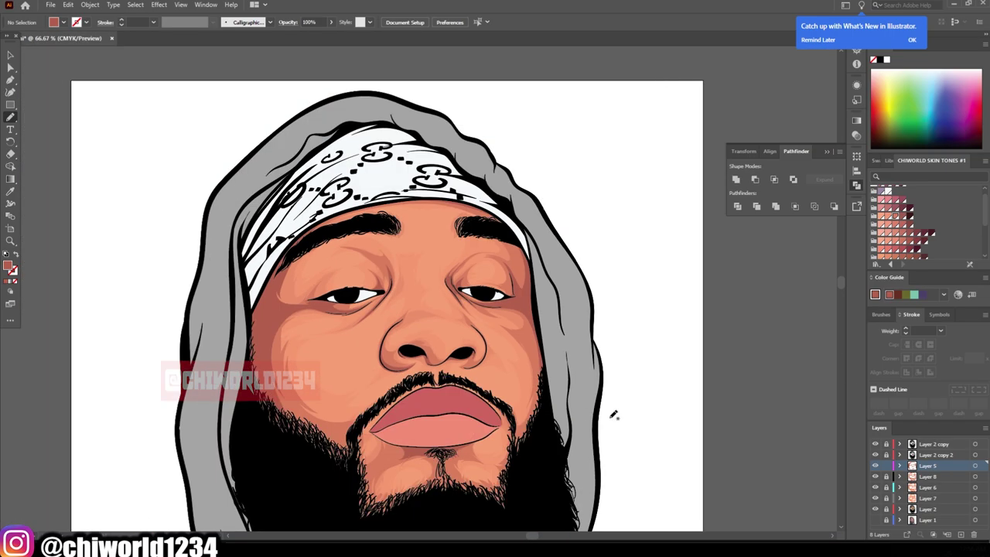
On Layer 8, clear the earlier cheek strokes and a rejected under-eye stroke
click(927, 476)
key(ctrl+plus)
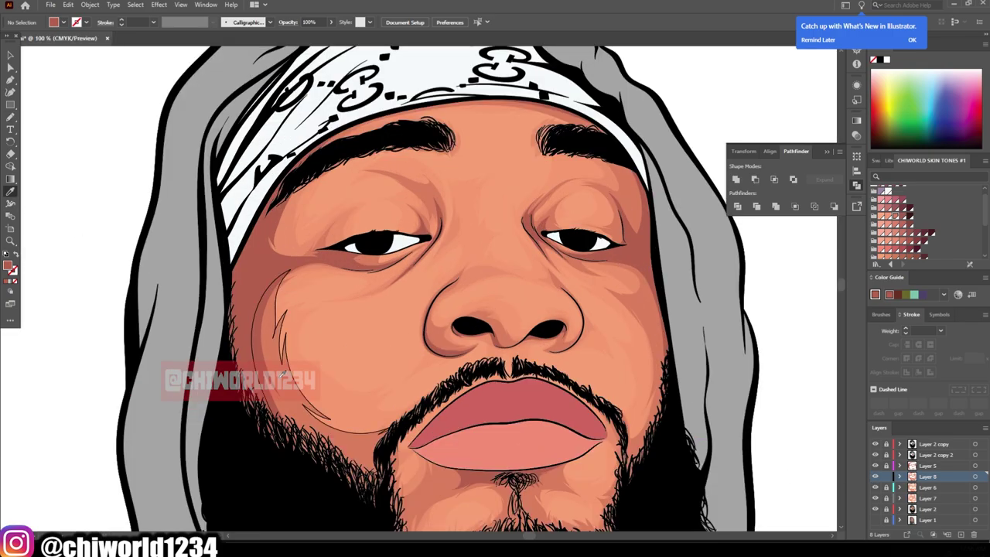
key(ctrl+plus)
key(ctrl+plus)
key(ctrl+z)
key(ctrl+minus)
key(ctrl+minus)
key(ctrl+minus)
key(ctrl+plus)
key(ctrl+plus)
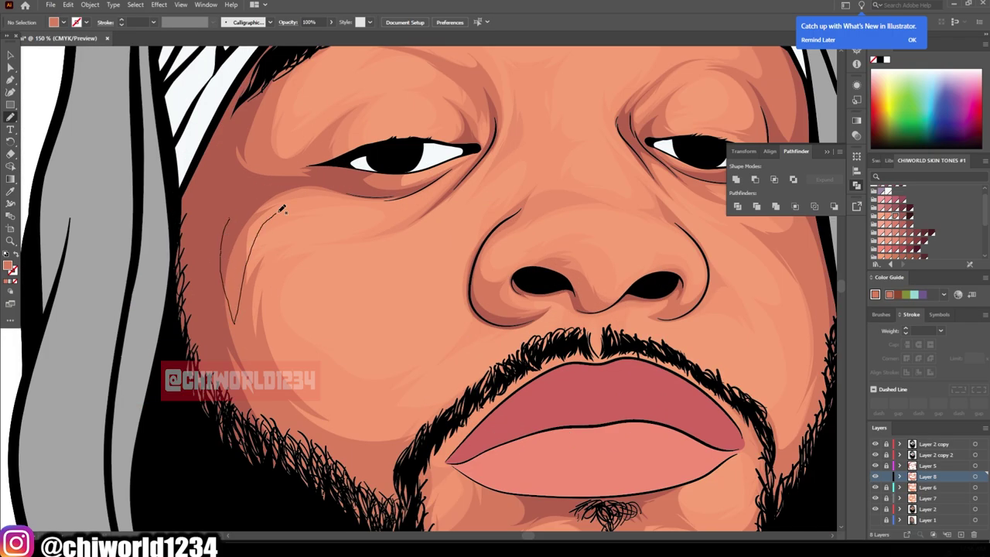
drag(456, 175, 394, 194)
key(ctrl+z)
Draw soft shading strokes on the left and right cheeks, then add Layer 9
drag(286, 317, 263, 229)
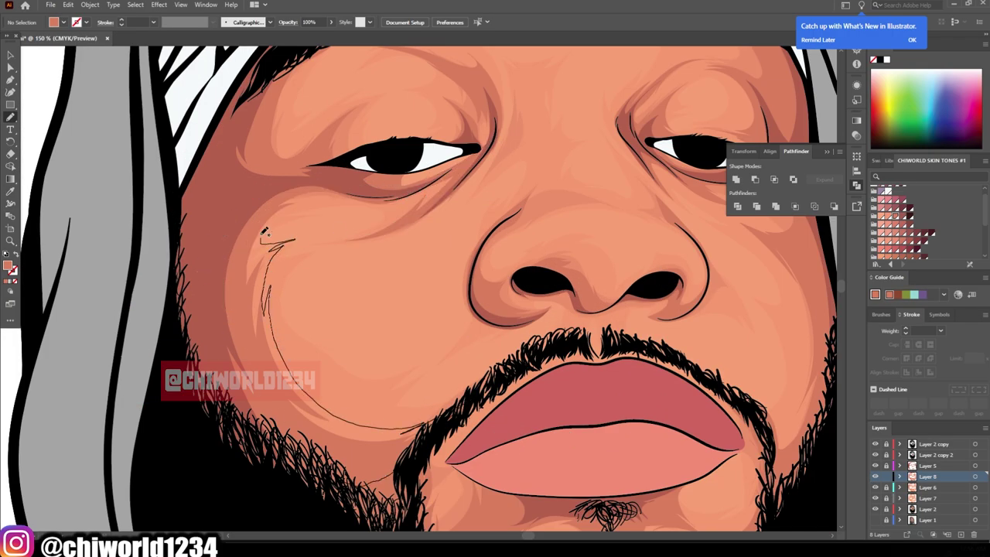
key(ctrl+0)
key(ctrl+1)
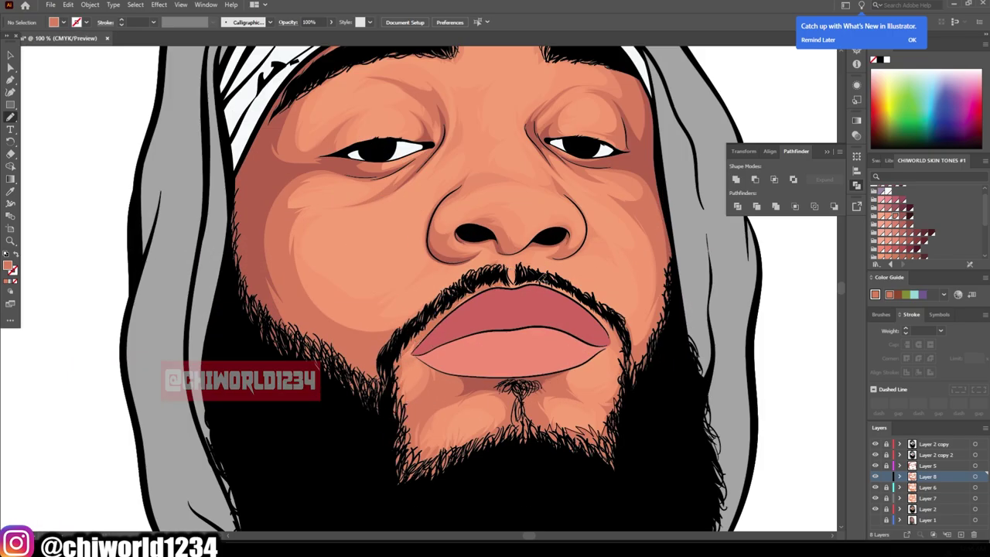
drag(637, 204, 588, 169)
key(ctrl+0)
key(ctrl+plus)
key(ctrl+plus)
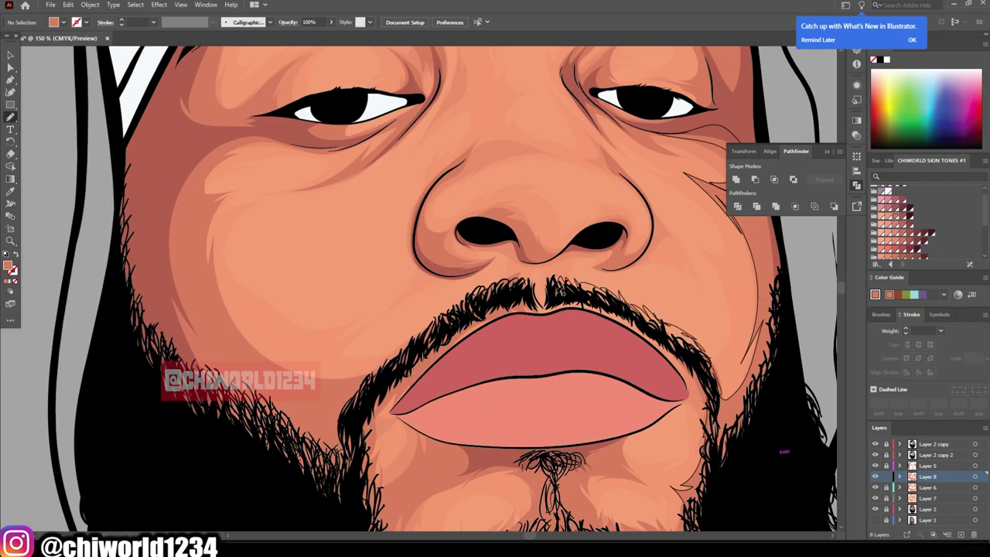
key(ctrl+0)
key(ctrl+plus)
key(ctrl+l)
Pick a dark red fill and draw a dark shadow along the chin-beard edge
key(ctrl+plus)
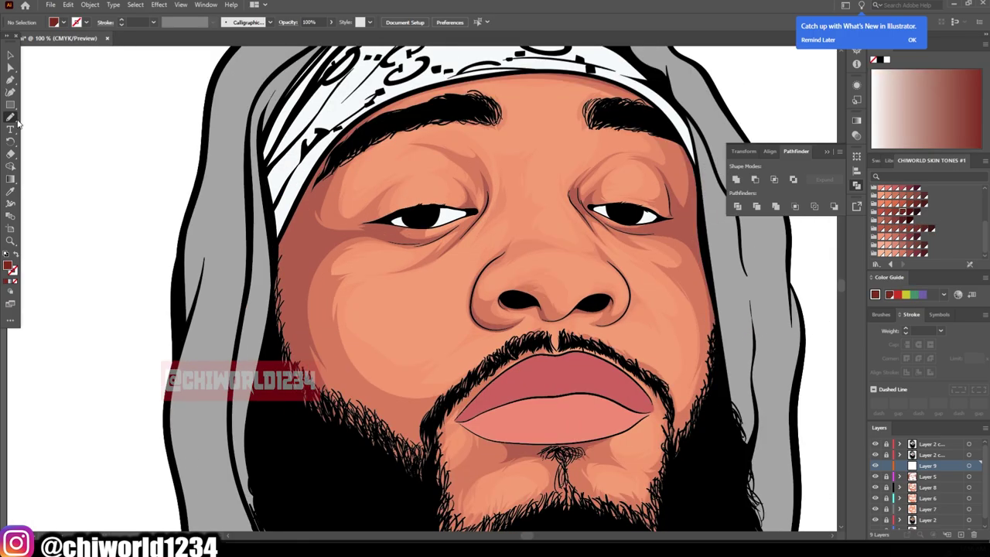
key(ctrl+0)
key(ctrl+plus)
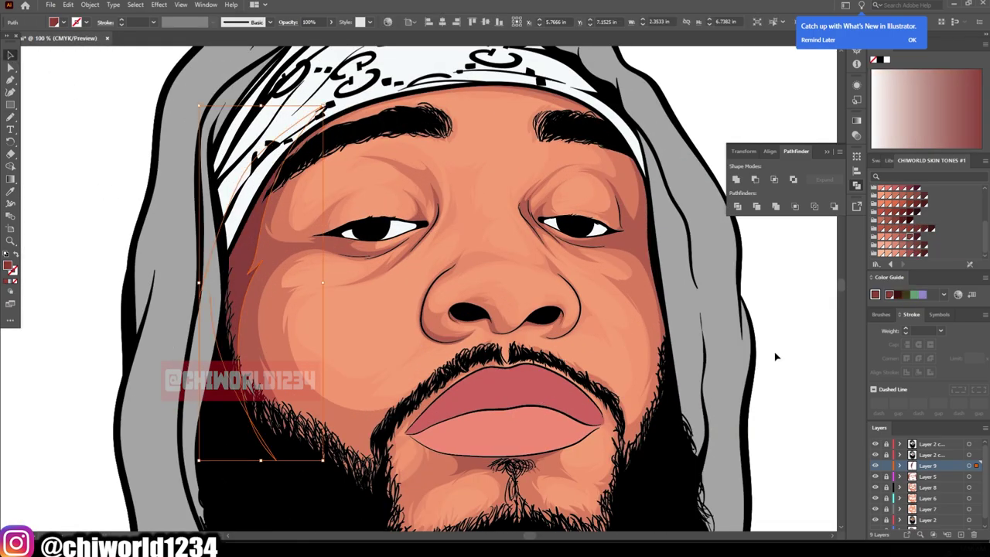
key(ctrl+minus)
key(v)
click(9, 117)
key(ctrl+plus)
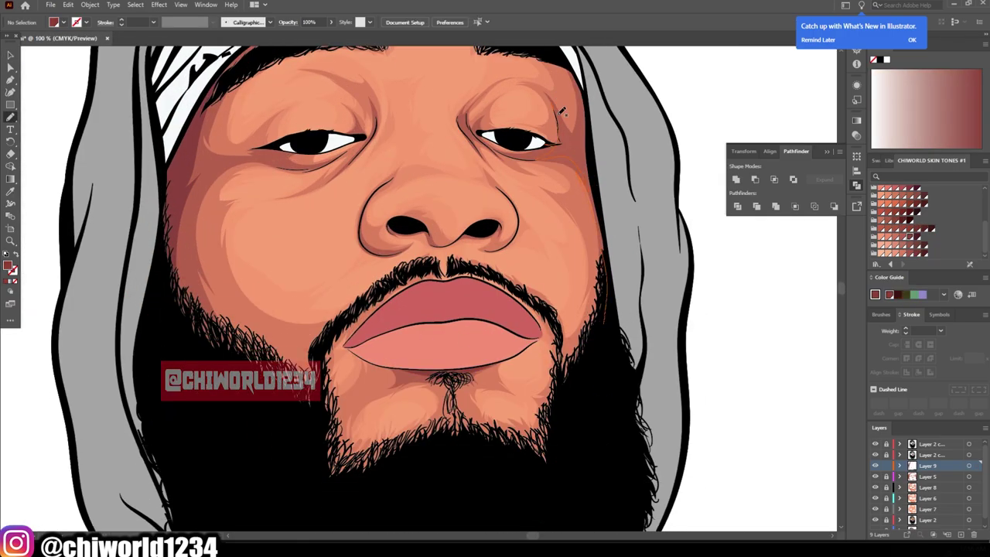
drag(562, 112, 612, 75)
drag(370, 461, 611, 463)
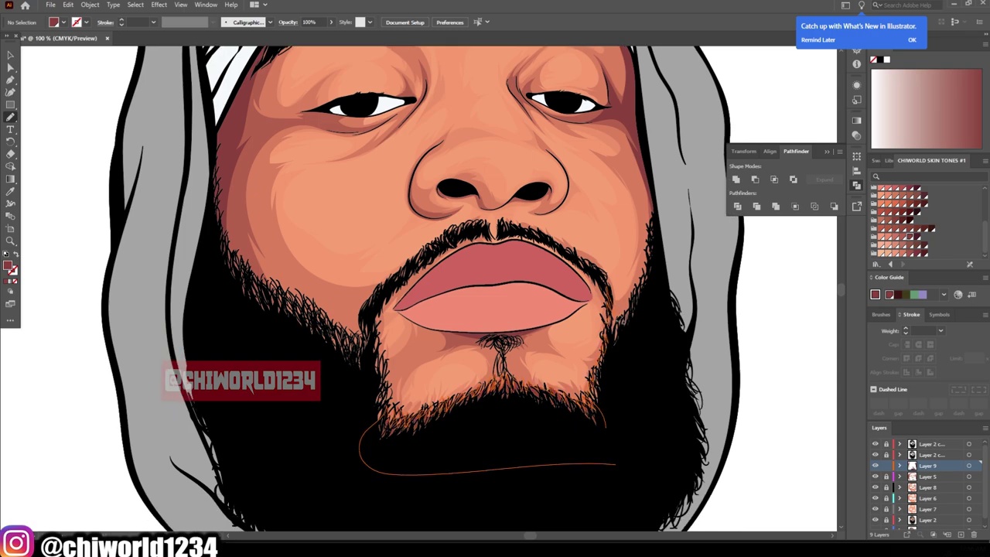
Shade the left cheek with a dark red shape and review the whole portrait
key(ctrl+minus)
key(ctrl+minus)
key(ctrl+plus)
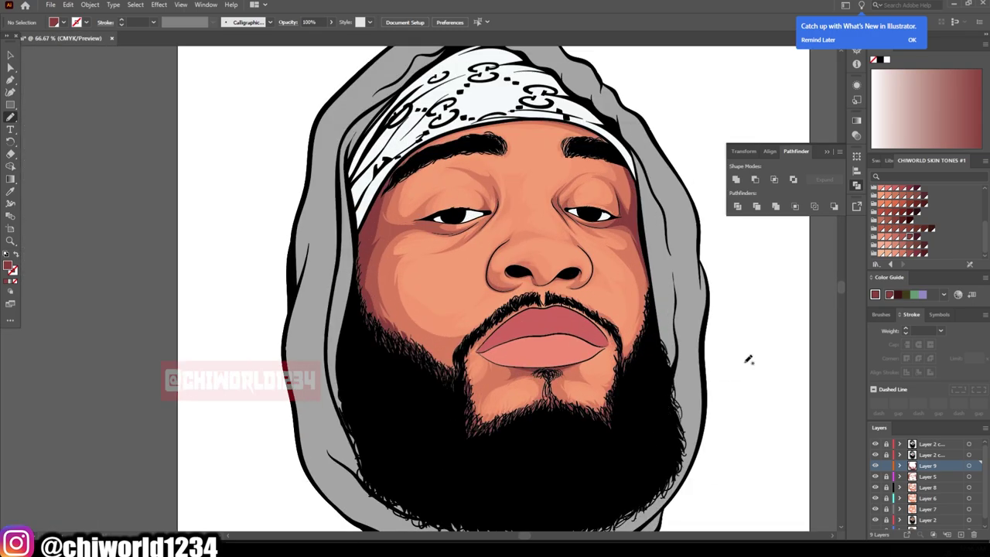
key(ctrl+plus)
mouse_move(367, 300)
mouse_down()
mouse_move(401, 384)
mouse_move(433, 387)
mouse_up()
key(ctrl+plus)
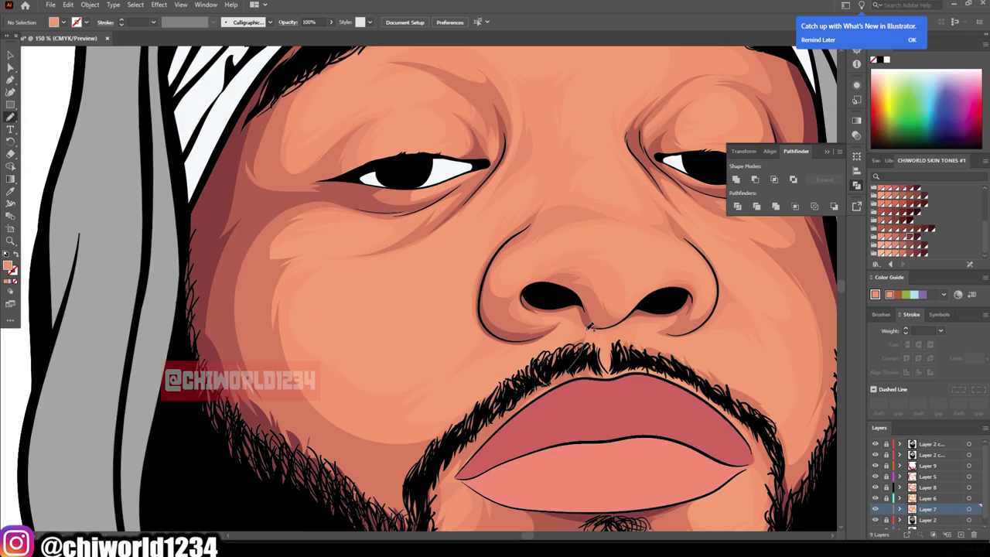
drag(379, 246, 387, 235)
scroll(450, 288, up, 2)
scroll(498, 234, up, 1)
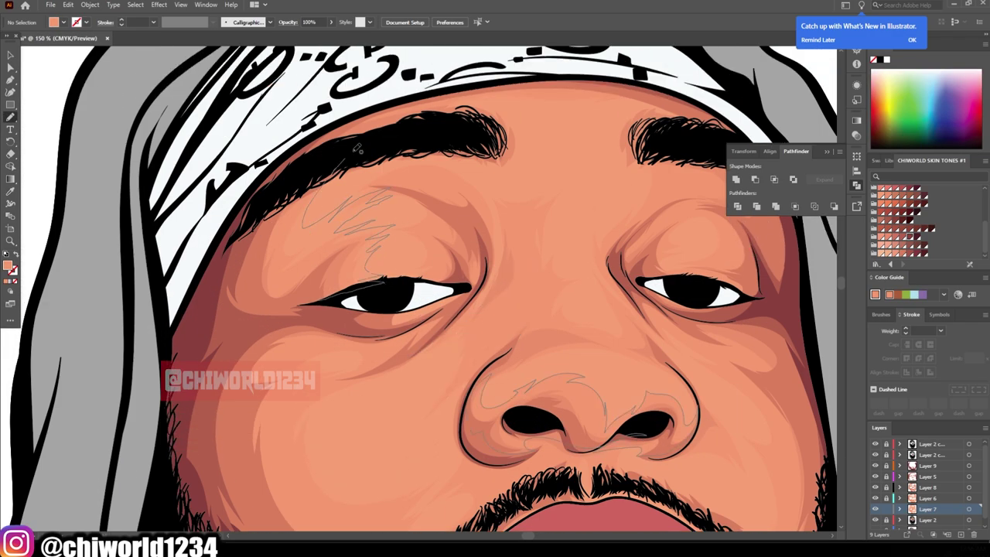
key(ctrl+minus)
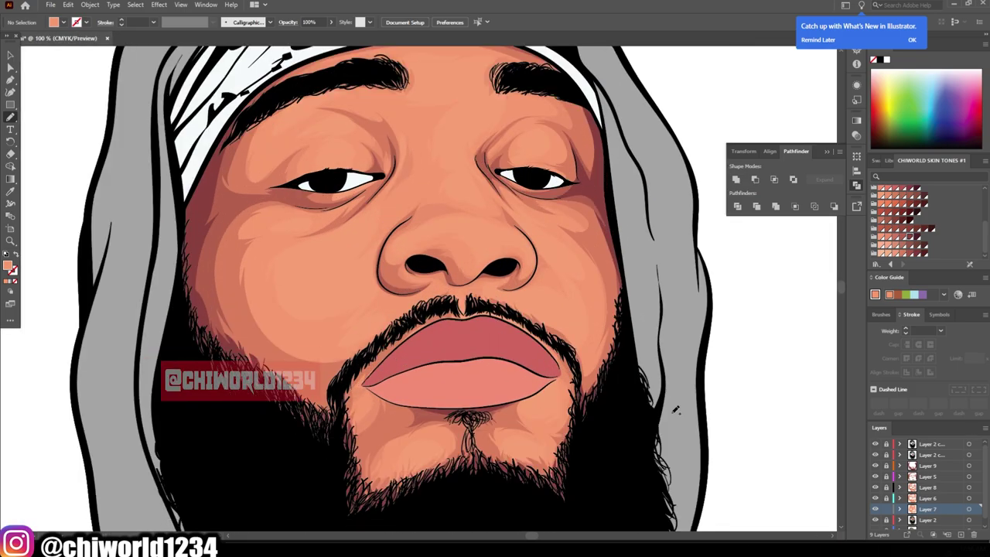
key(ctrl+minus)
key(ctrl+minus)
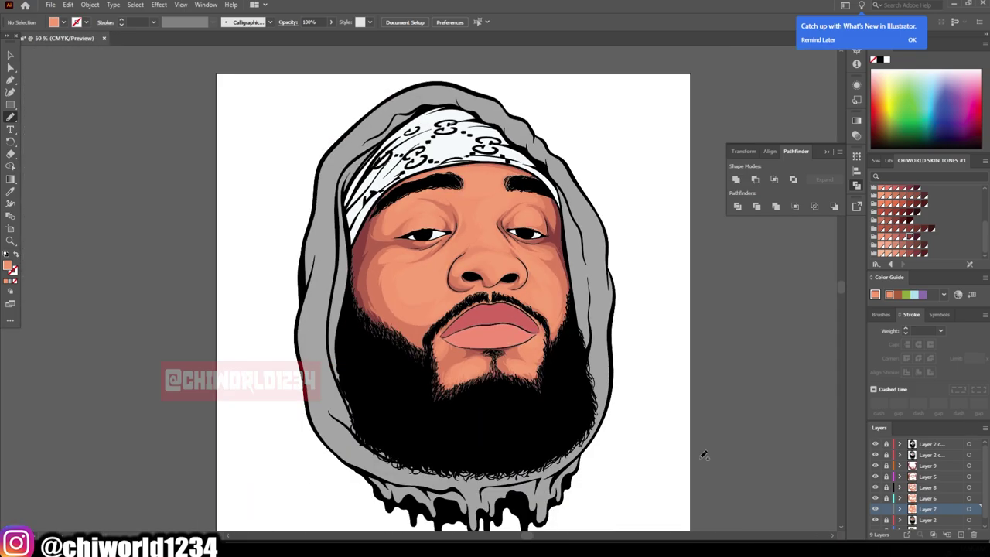
key(ctrl+plus)
key(ctrl+plus)
Add a new layer and draw light highlights on the nose, between the brows and cheek
key(ctrl+l)
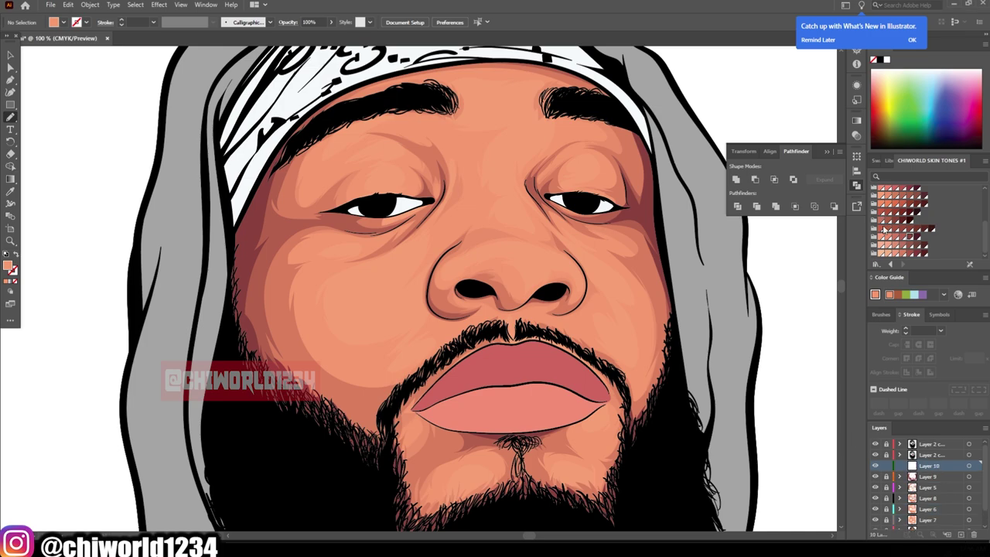
drag(458, 263, 457, 265)
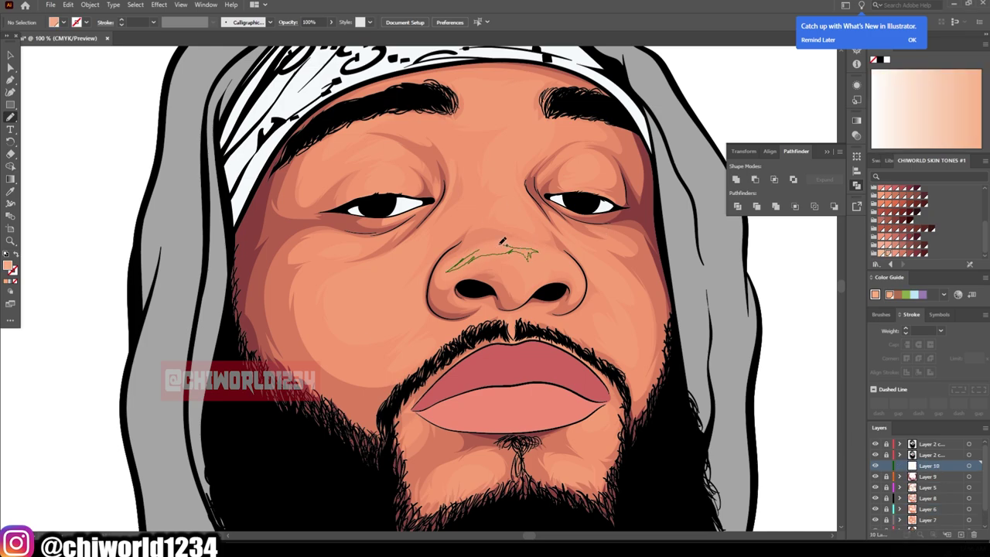
drag(504, 190, 511, 159)
drag(464, 101, 517, 116)
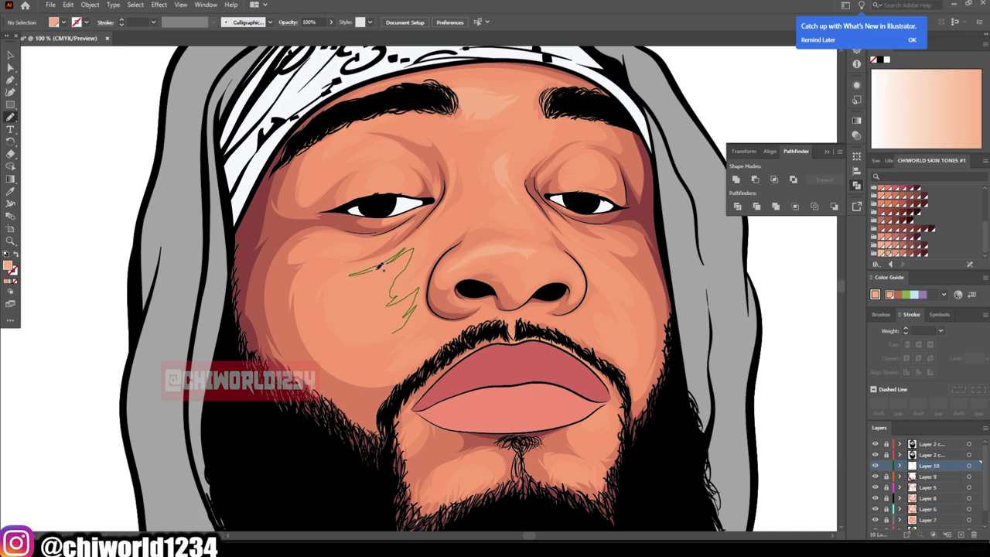
drag(380, 268, 376, 270)
Set all the highlight strokes to 41% opacity, then deselect them
key(ctrl+minus)
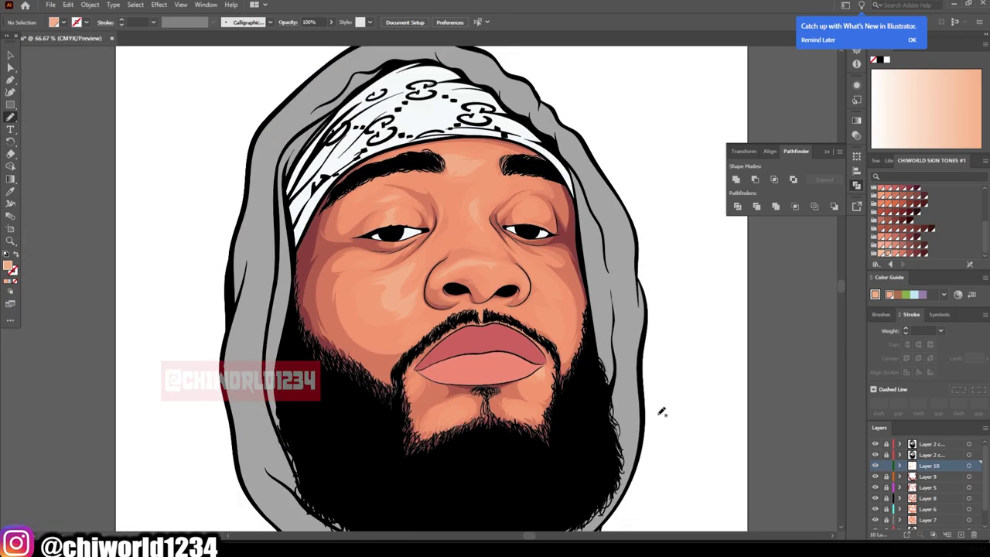
key(v)
key(ctrl+a)
click(331, 22)
drag(333, 37, 306, 36)
key(ctrl+minus)
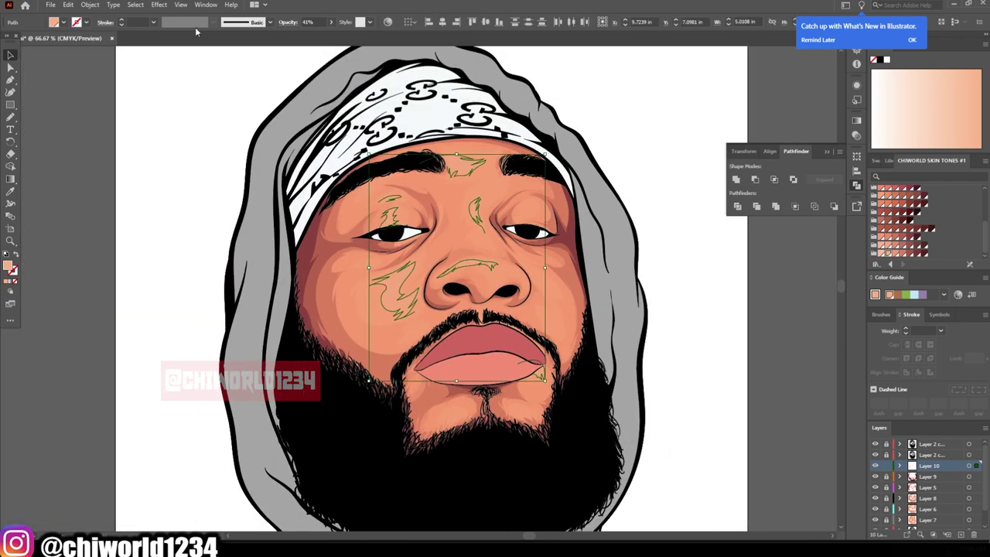
click(778, 334)
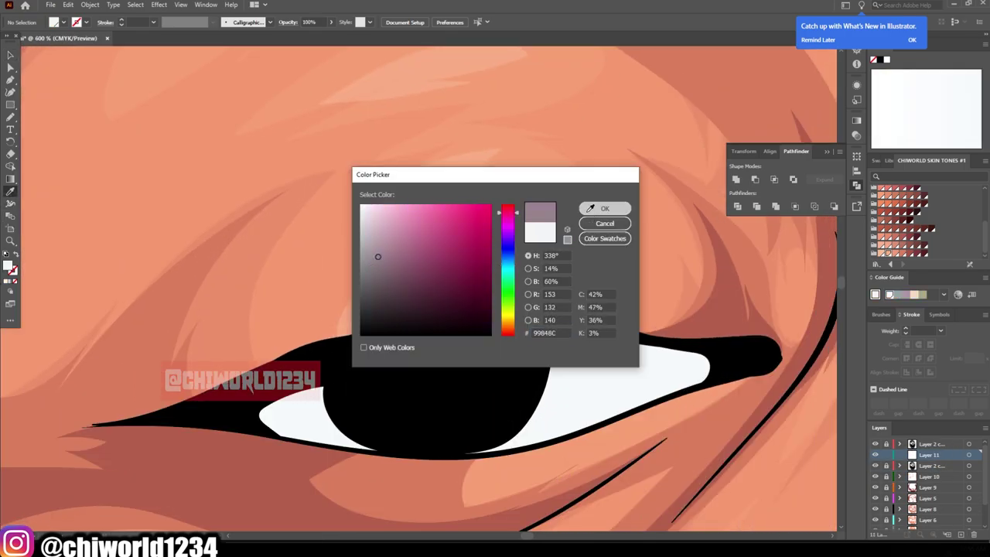
Confirm the grey colour and draw a highlight stroke on the eye
key(Return)
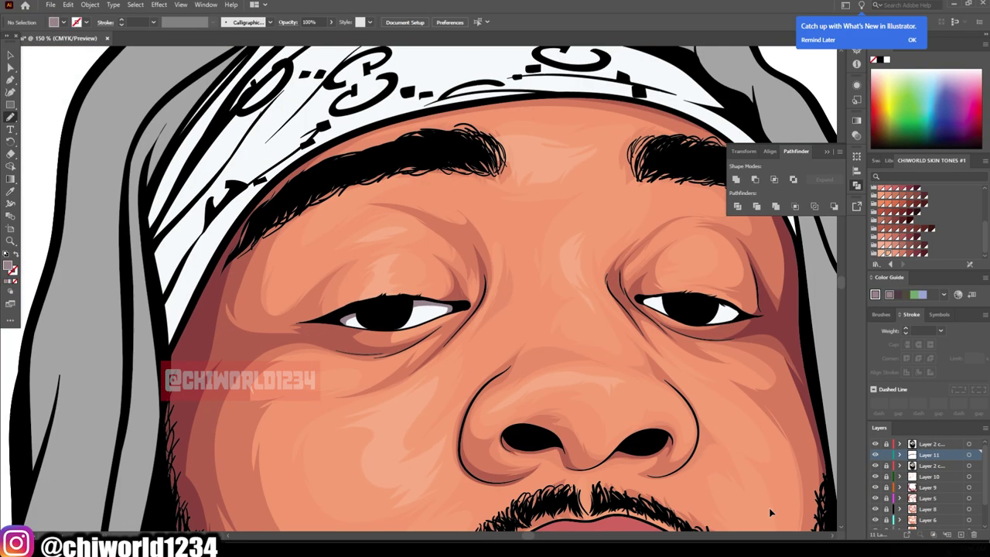
mouse_move(666, 378)
mouse_down()
mouse_move(563, 346)
mouse_move(667, 378)
mouse_up()
key(ctrl+0)
key(ctrl+plus)
key(ctrl+plus)
key(ctrl+plus)
Pick a new shading colour and draw shading fills across the bandana
key(i)
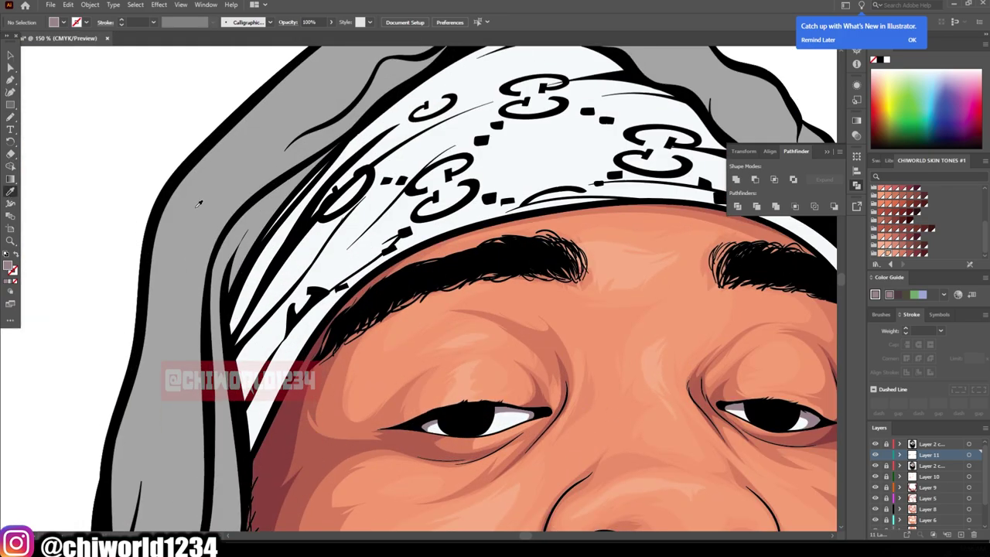
double_click(11, 265)
key(Return)
key(n)
scroll(241, 393, up, 1)
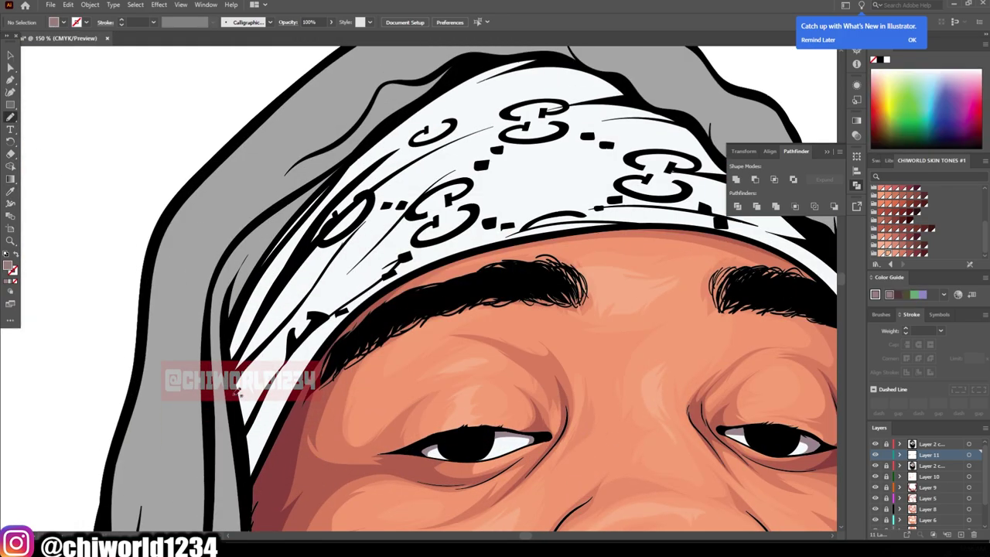
drag(263, 414, 447, 223)
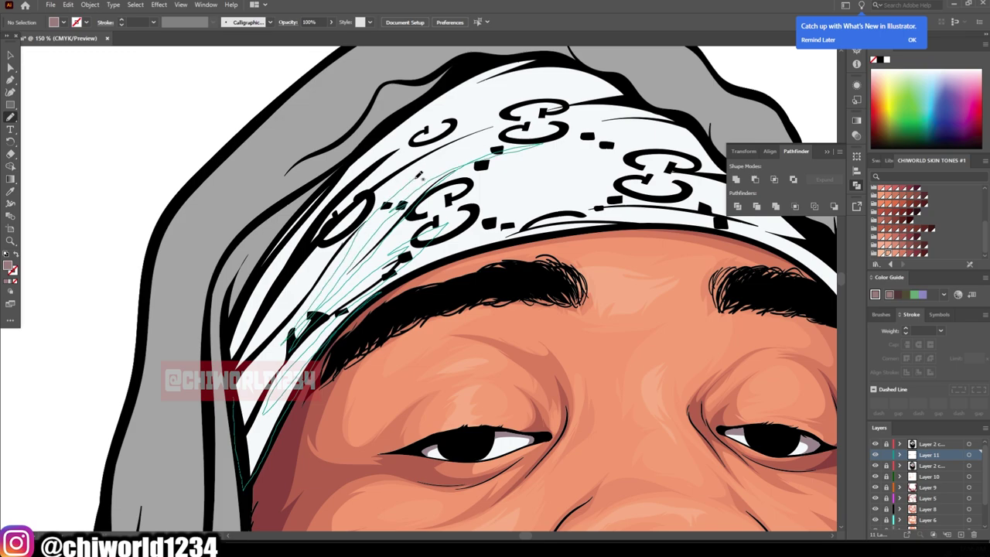
drag(532, 143, 480, 108)
scroll(691, 345, down, 1)
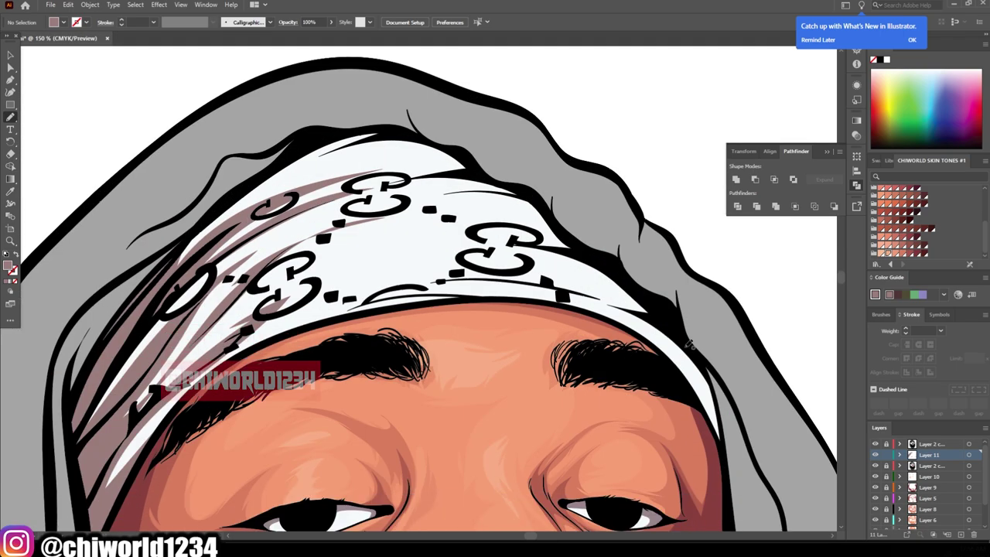
mouse_move(562, 302)
mouse_down()
mouse_move(541, 259)
mouse_move(468, 206)
mouse_up()
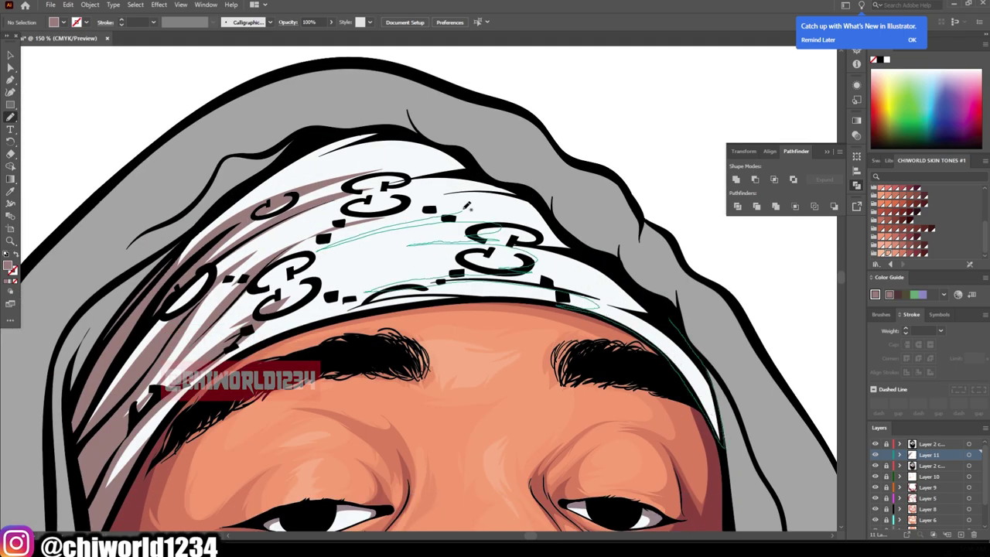
mouse_move(238, 203)
mouse_down()
mouse_move(410, 132)
mouse_move(557, 220)
mouse_up()
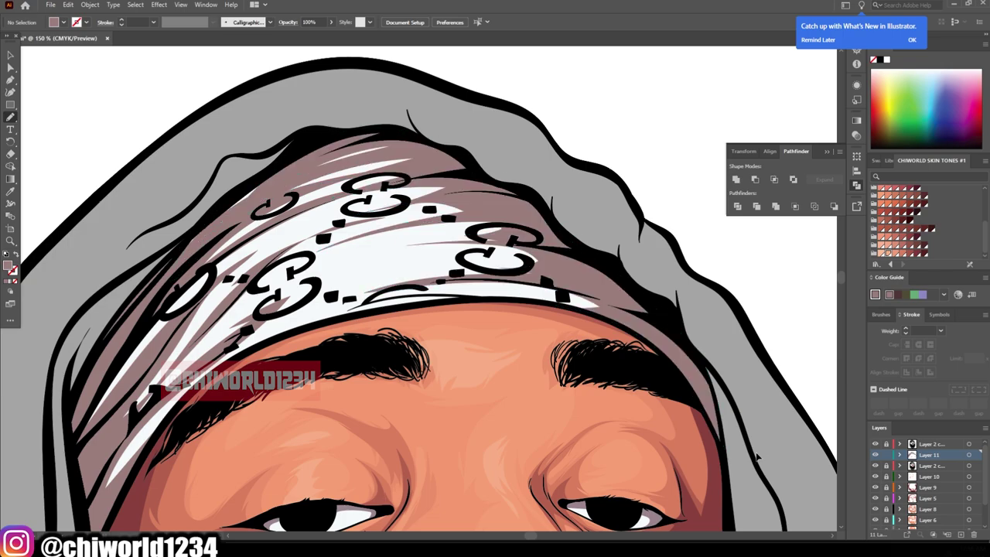
scroll(557, 255, up, 1)
scroll(795, 416, down, 4)
Choose a darker grey and trace a shadow shape along the left hood edge
key(ctrl+0)
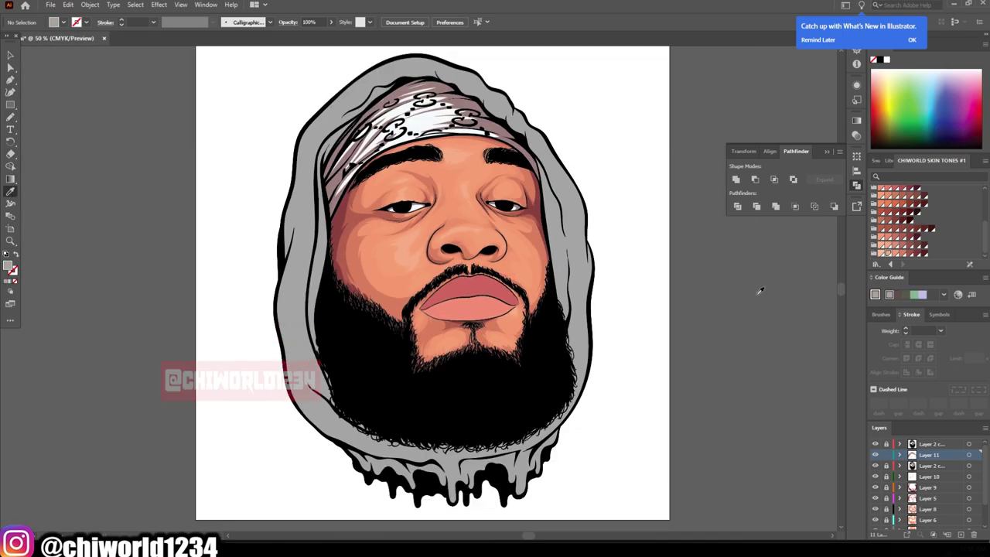
key(Return)
scroll(590, 453, up, 3)
key(n)
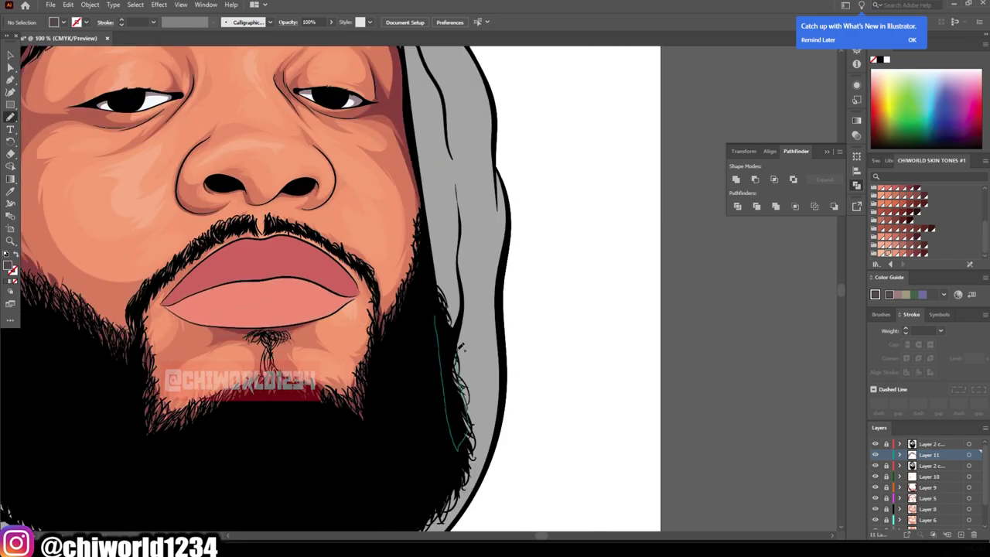
scroll(521, 393, up, 3)
scroll(452, 259, up, 2)
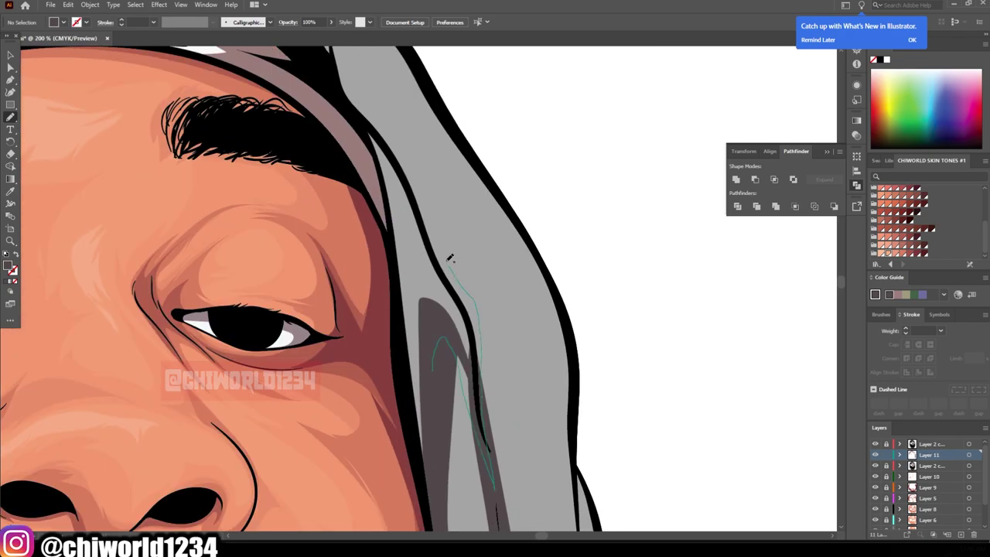
key(ctrl+0)
scroll(566, 447, down, 2)
drag(265, 315, 231, 249)
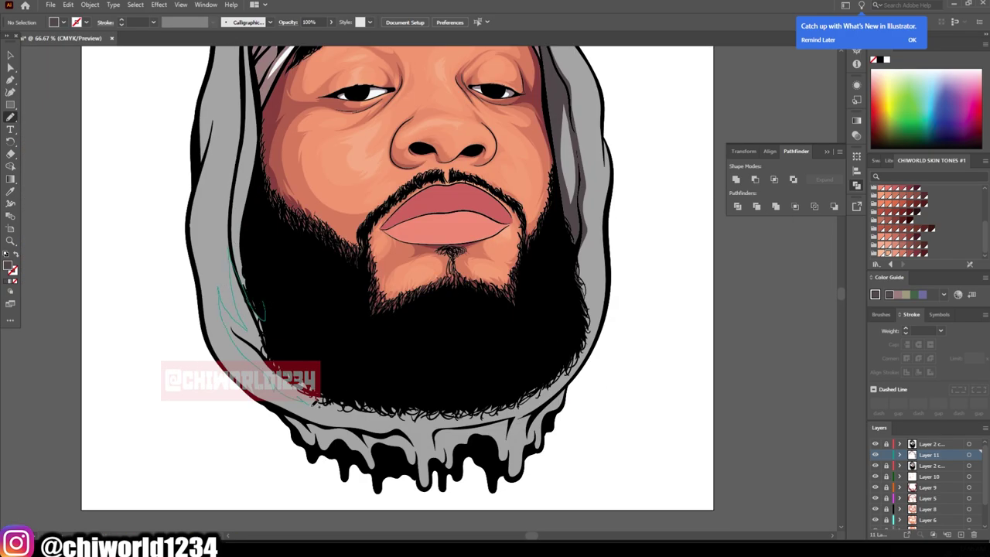
drag(309, 399, 369, 413)
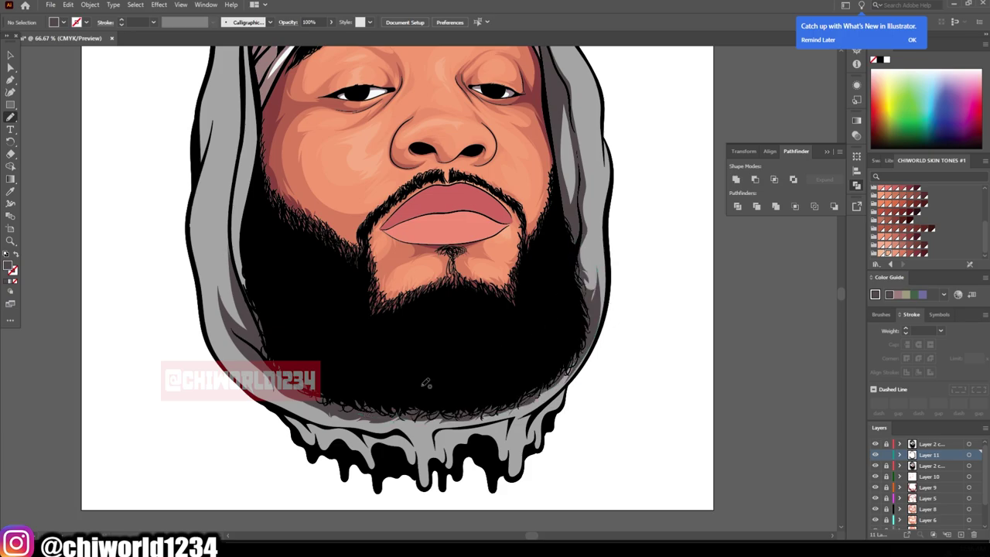
Review the hood and bandana shading, then add a new Layer 12
key(ctrl+1)
scroll(543, 433, up, 3)
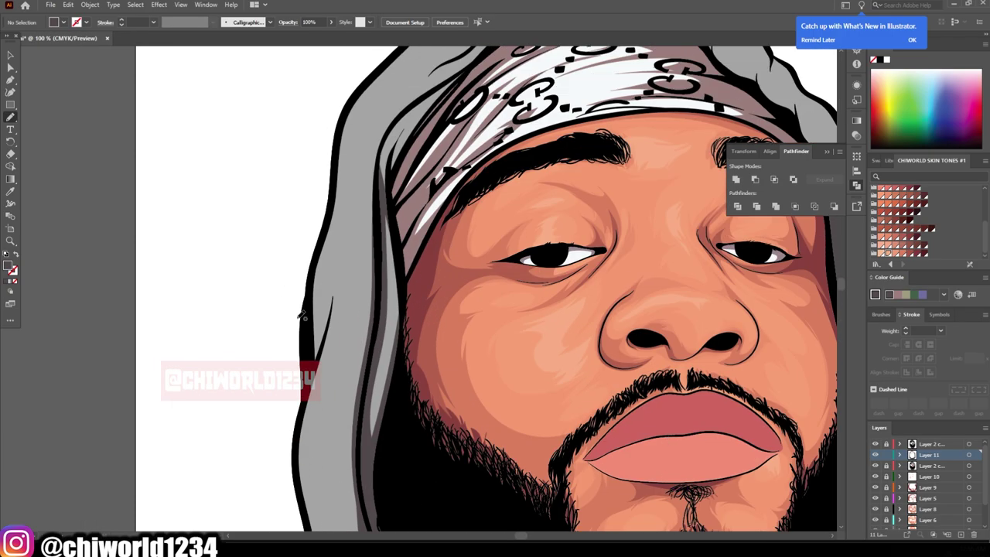
scroll(564, 445, up, 1)
scroll(595, 461, up, 4)
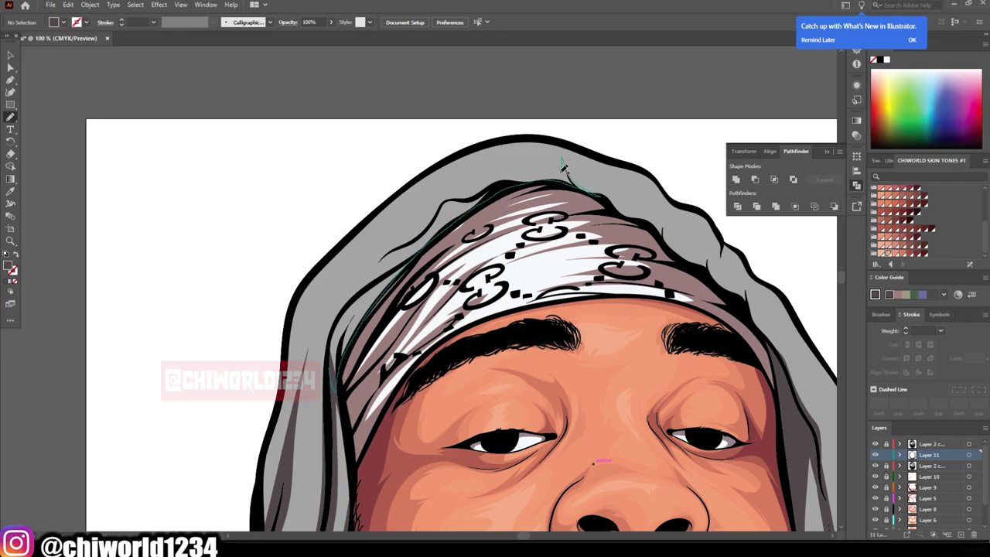
key(ctrl+plus)
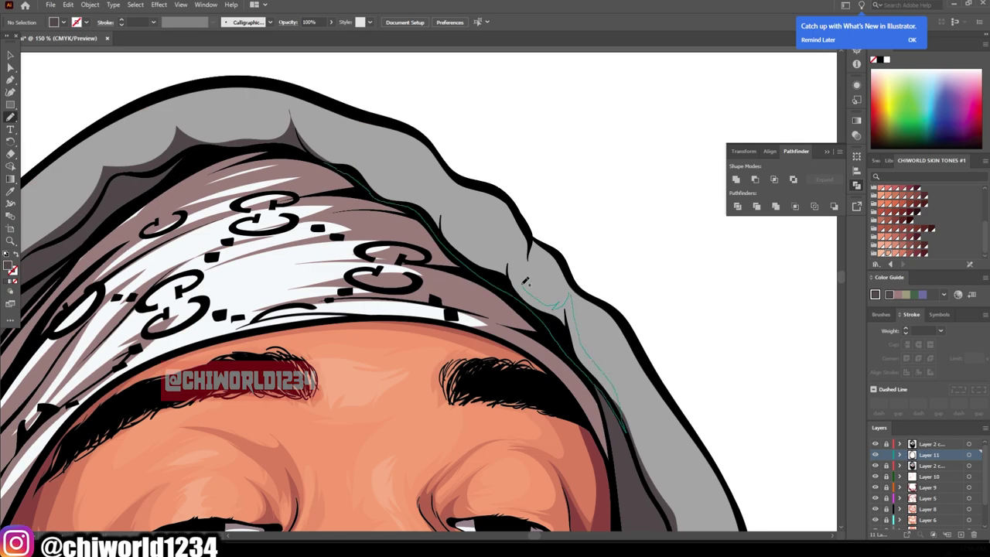
key(ctrl+0)
scroll(696, 419, up, 3)
scroll(680, 345, up, 1)
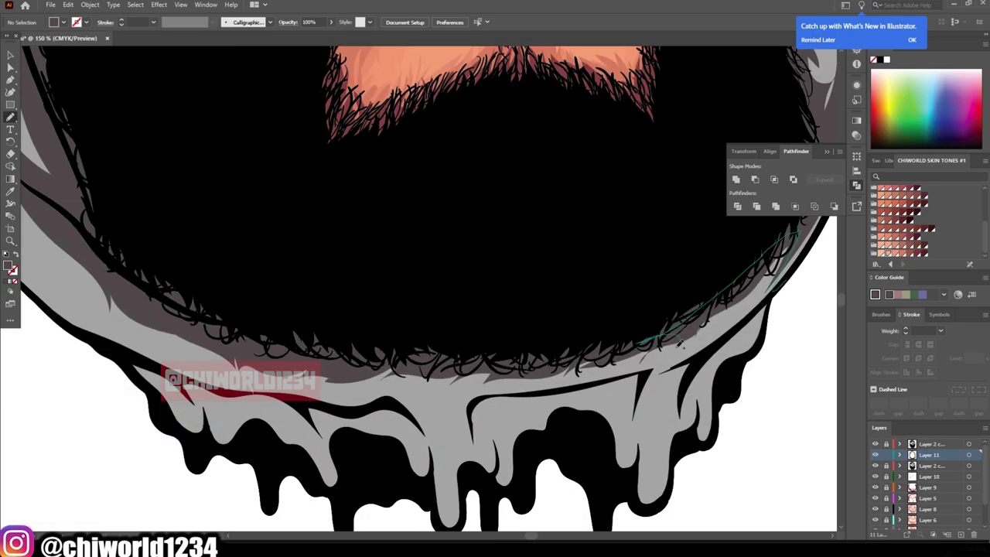
scroll(727, 367, down, 1)
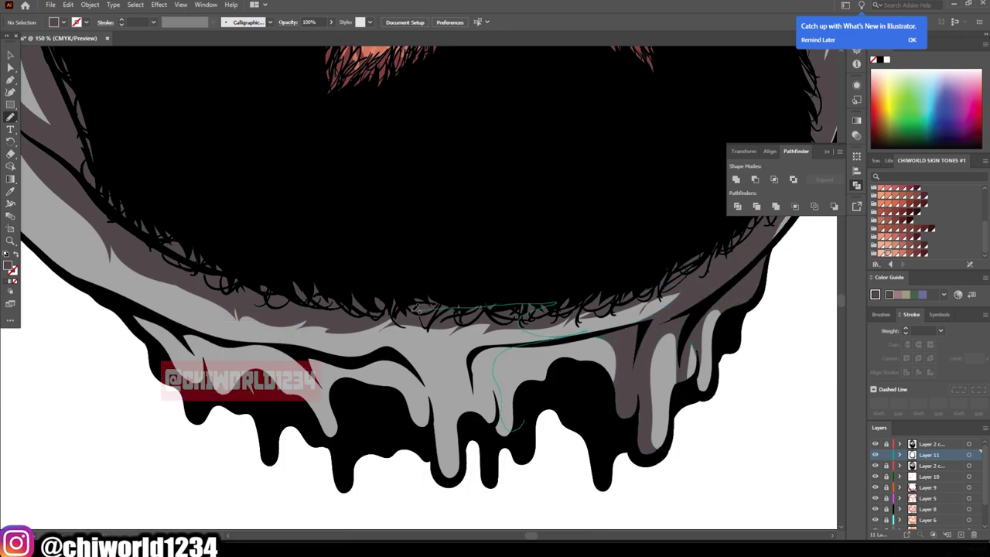
scroll(464, 396, left, 5)
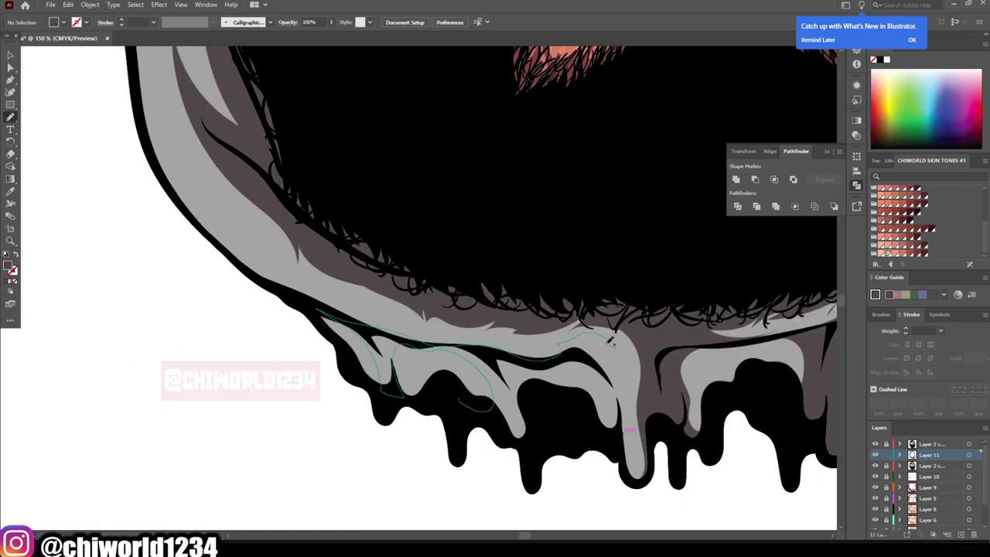
key(ctrl+0)
key(ctrl+minus)
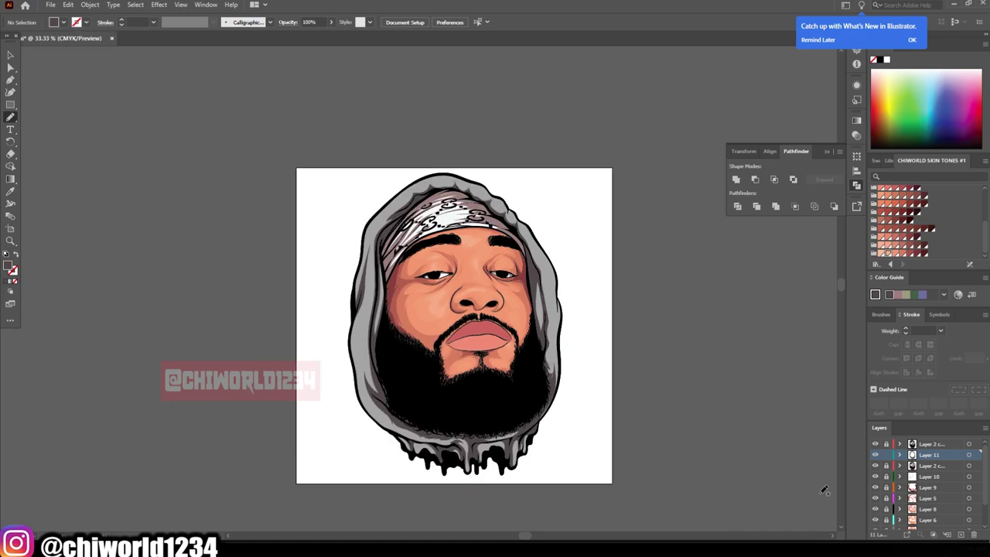
key(ctrl+l)
Choose a grey fill and draw a dark shadow shape over the hood drips
key(ctrl+plus)
double_click(11, 267)
key(Return)
key(ctrl+plus)
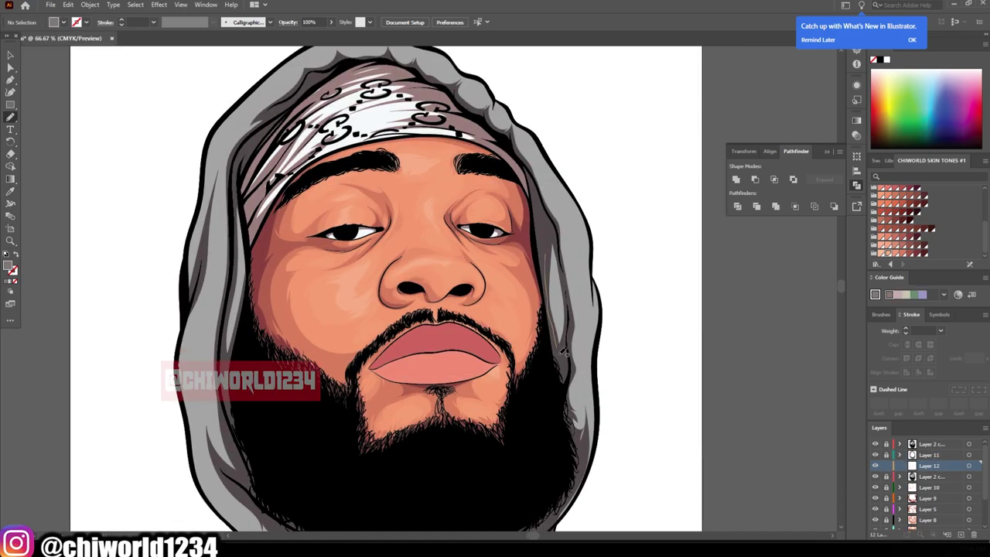
key(ctrl+minus)
key(ctrl+plus)
key(ctrl+plus)
scroll(507, 423, down, 4)
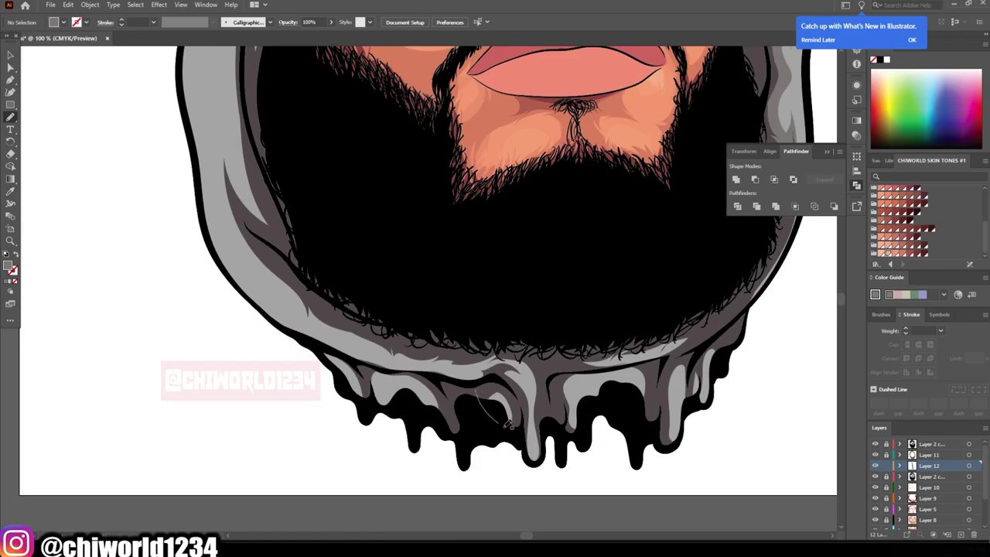
drag(671, 415, 523, 379)
Zoom across the face, headband and hood to check the new shading
key(ctrl+minus)
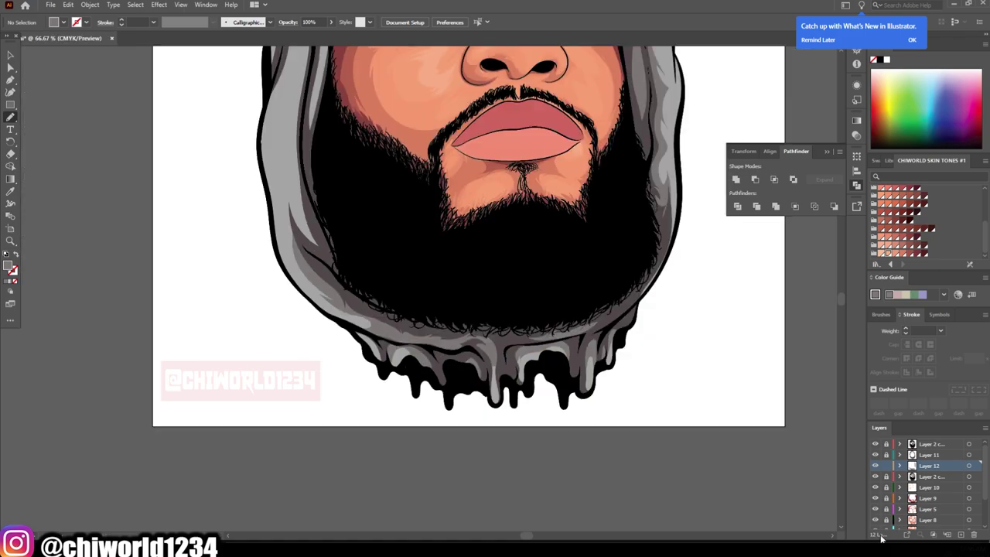
key(ctrl+plus)
key(ctrl+minus)
key(ctrl+minus)
key(ctrl+minus)
key(ctrl+plus)
key(ctrl+plus)
key(ctrl+plus)
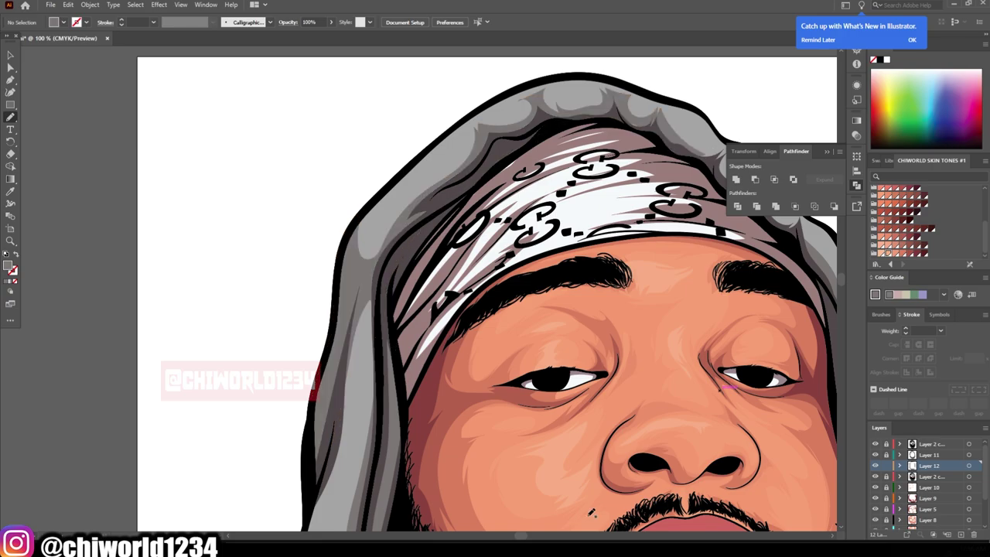
key(ctrl+plus)
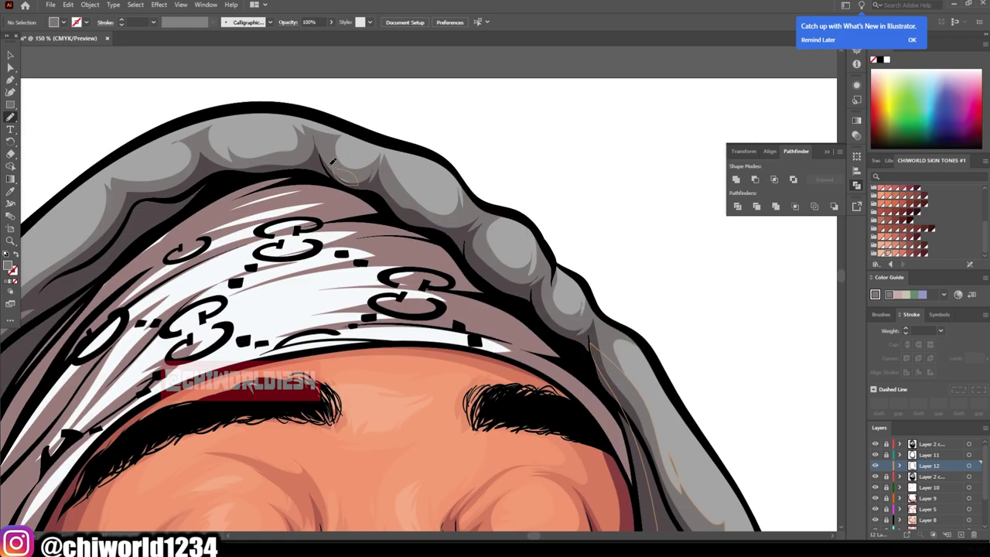
key(ctrl+minus)
key(ctrl+minus)
key(ctrl+minus)
key(ctrl+plus)
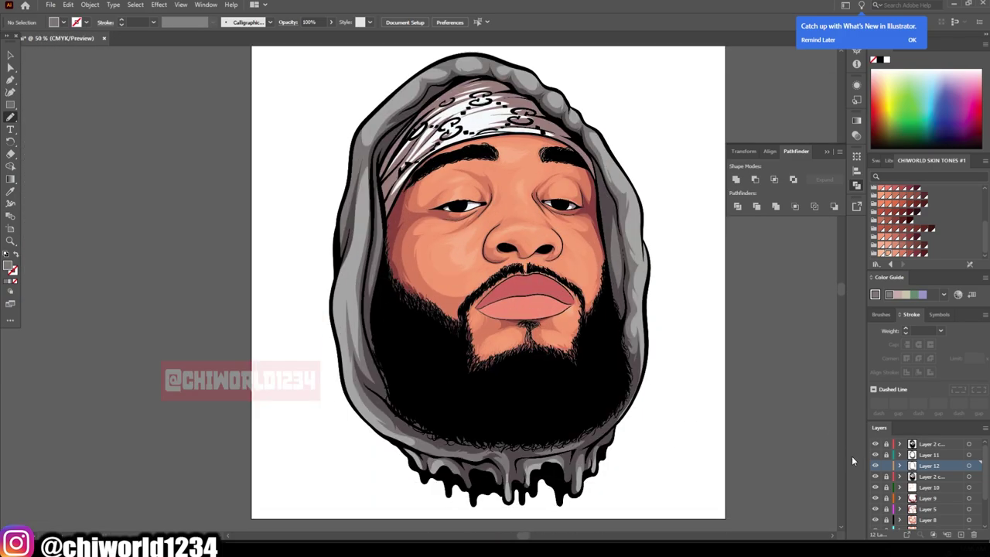
key(ctrl+plus)
key(ctrl+plus)
Paint a 50%-opacity dark brown (#5E4440) stroke at the lip corner and load the Neutrals gradient swatches
scroll(536, 357, up, 3)
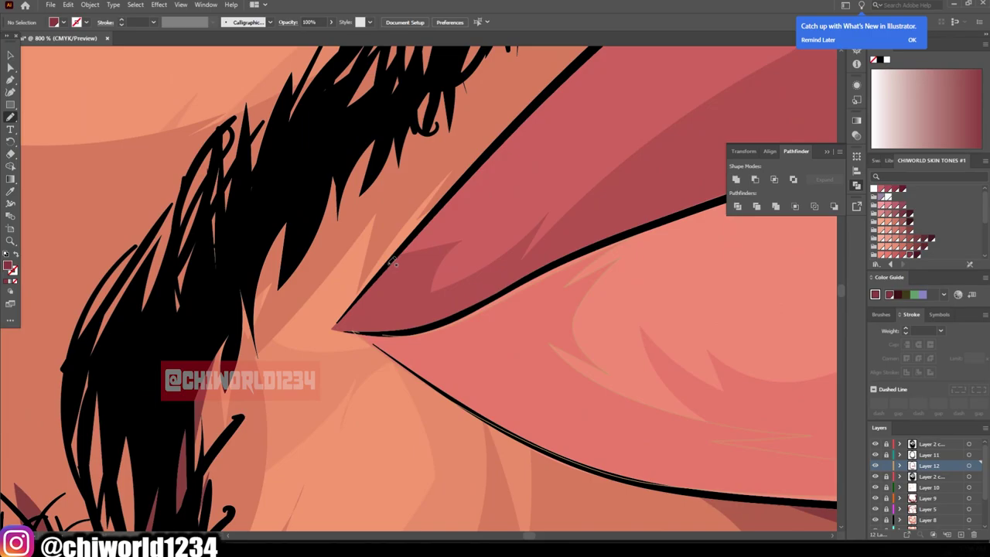
drag(588, 249, 407, 257)
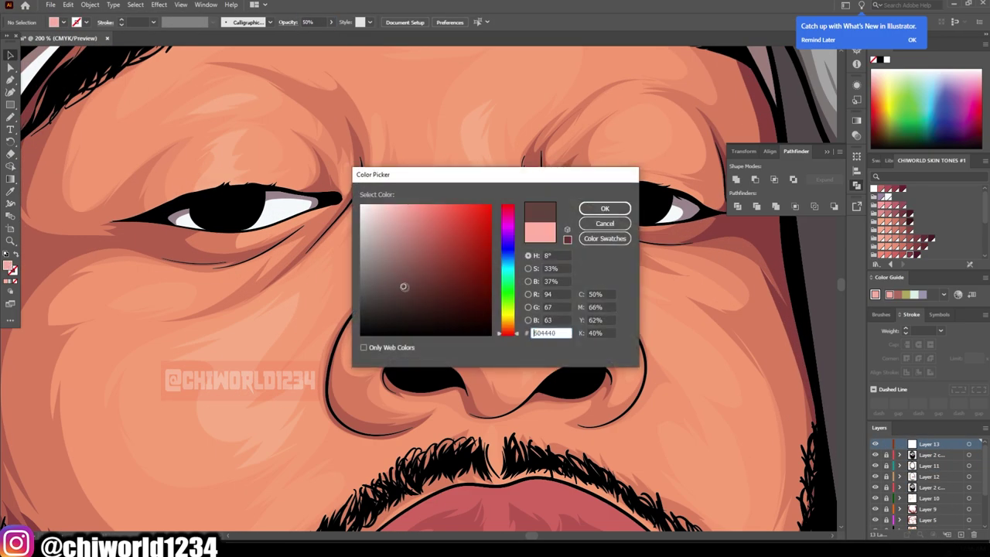
click(605, 208)
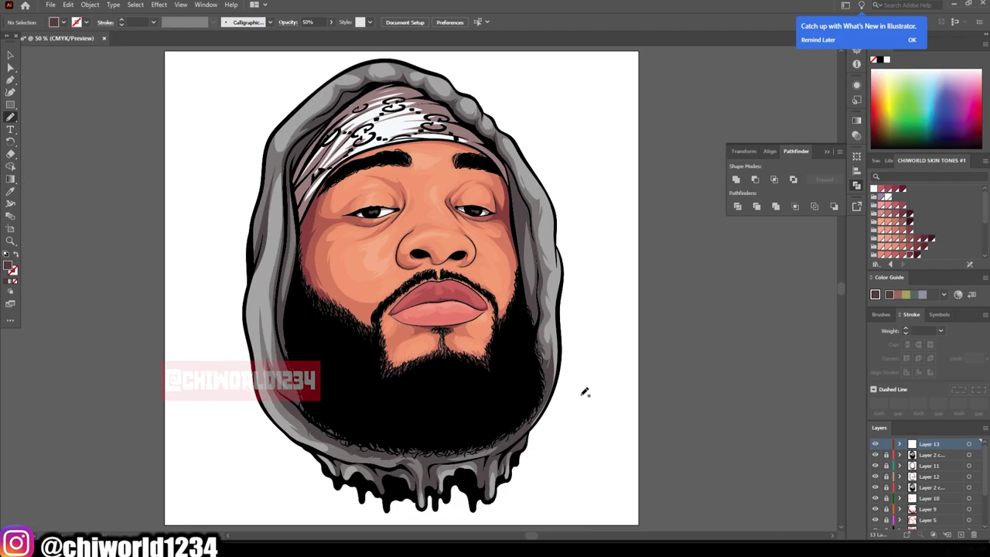
click(875, 264)
click(897, 377)
Give the stroke a Neutrals black-to-grey gradient with a grey middle stop, angled -46°
click(882, 195)
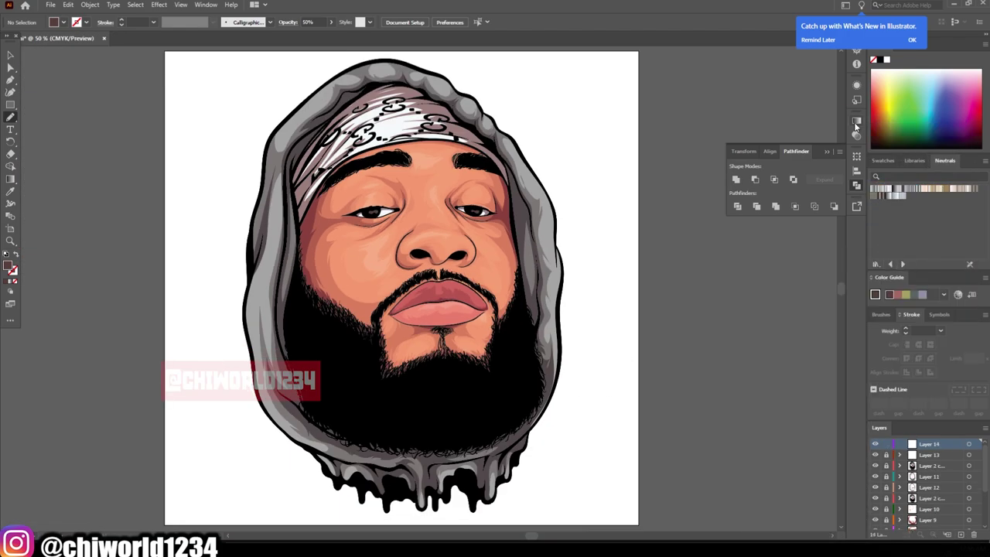
double_click(792, 200)
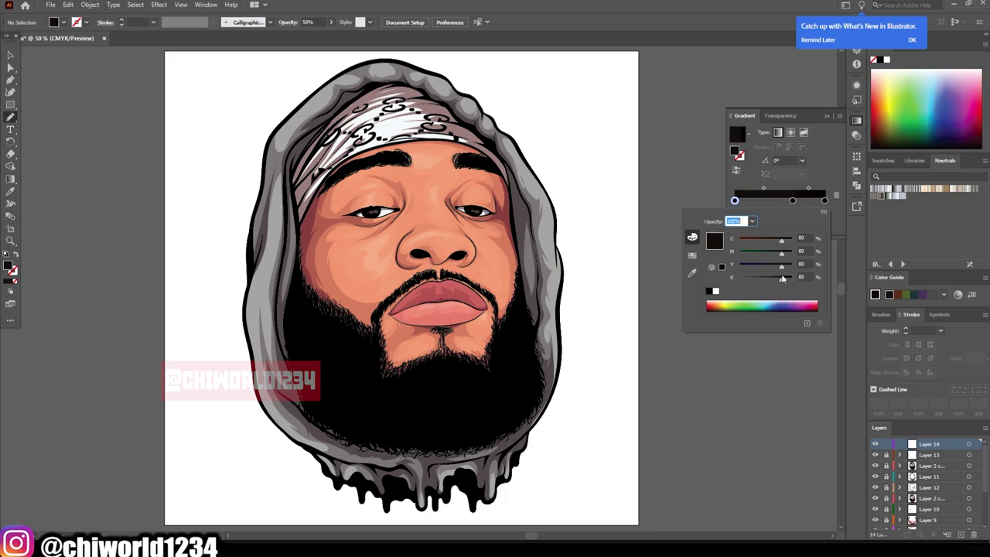
drag(792, 200, 779, 200)
click(762, 189)
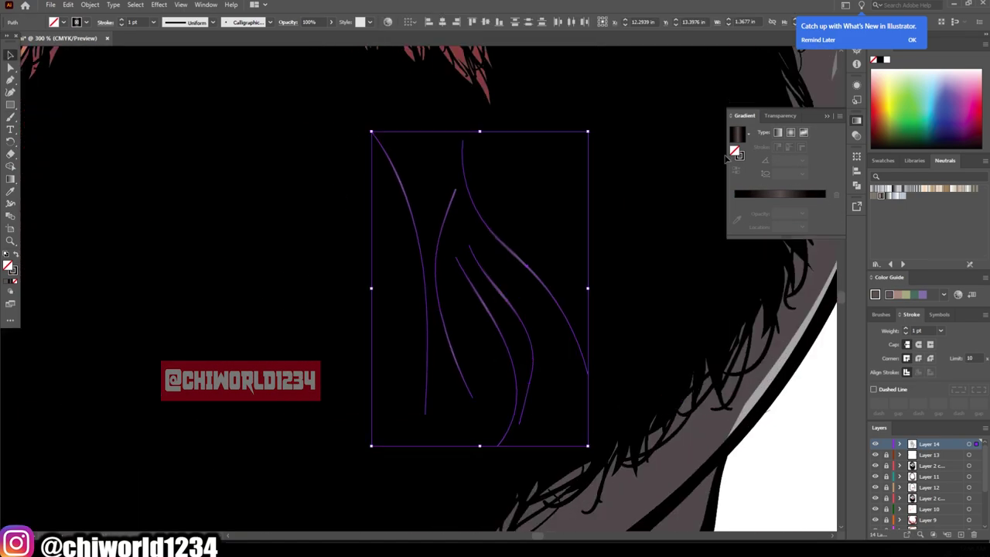
click(735, 154)
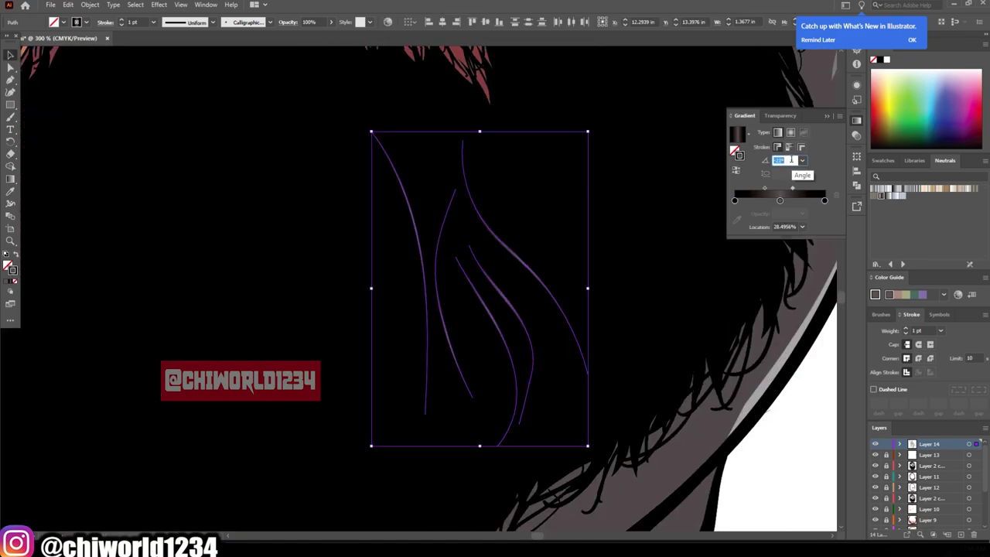
key(ctrl+shift+a)
Paint fine gradient hair strands across the black beard with the Paintbrush
key(ctrl+1)
key(b)
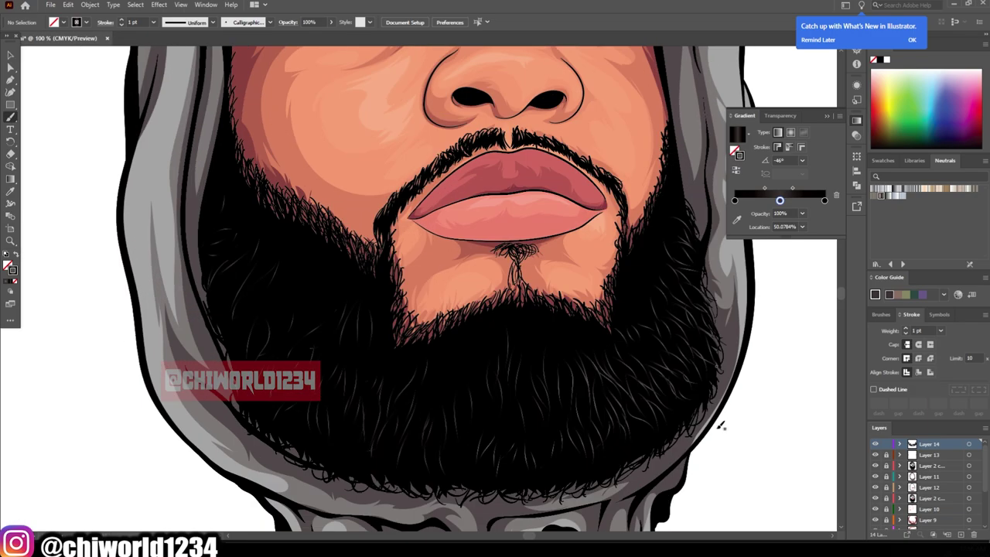
drag(343, 434, 336, 391)
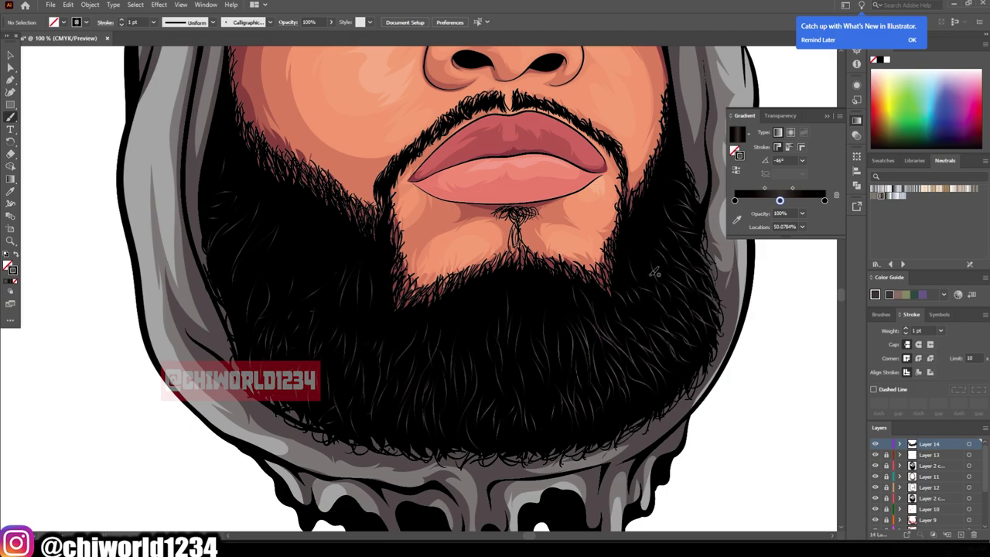
key(ctrl+0)
scroll(578, 124, up, 3)
scroll(578, 124, up, 3)
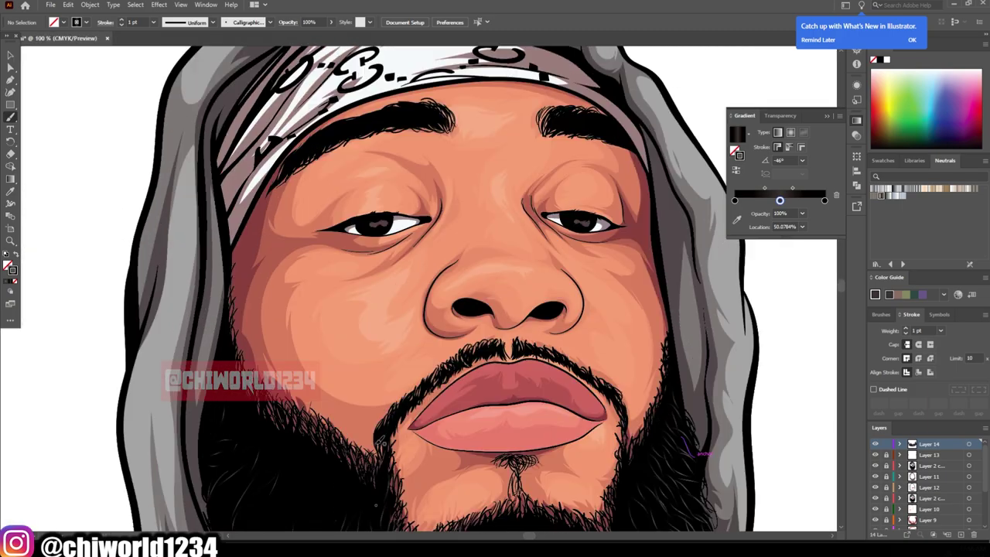
key(ctrl+plus)
scroll(651, 264, up, 3)
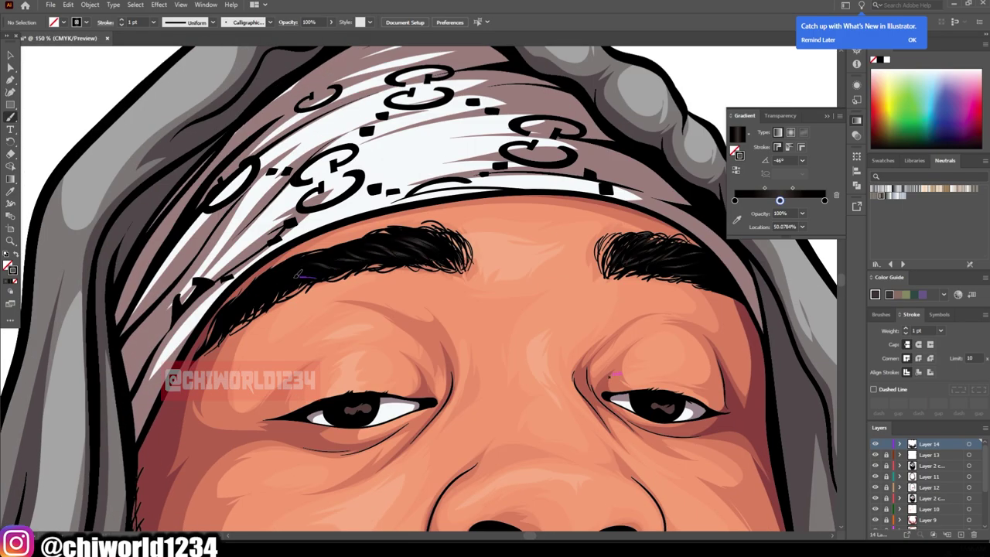
key(ctrl+0)
scroll(671, 360, up, 3)
scroll(671, 359, down, 2)
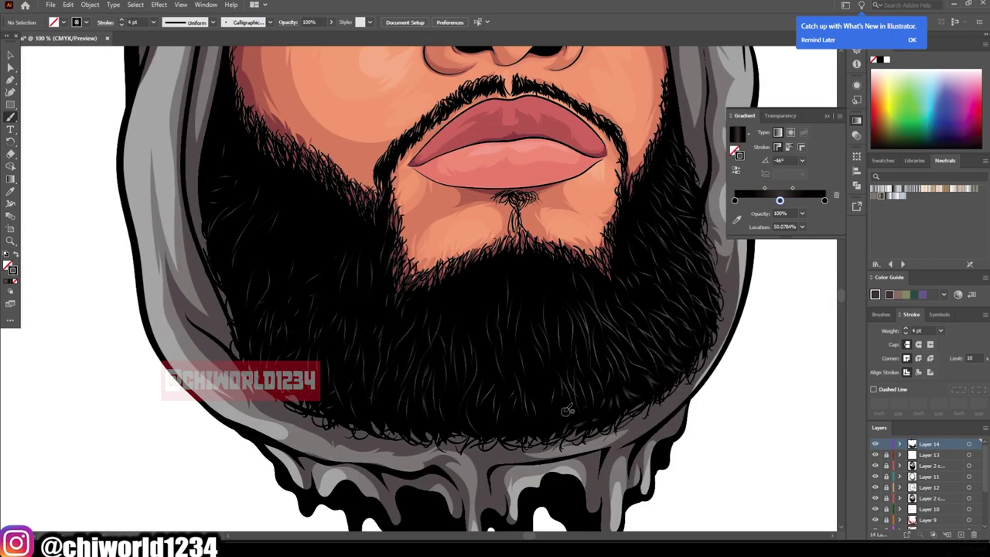
key(ctrl+0)
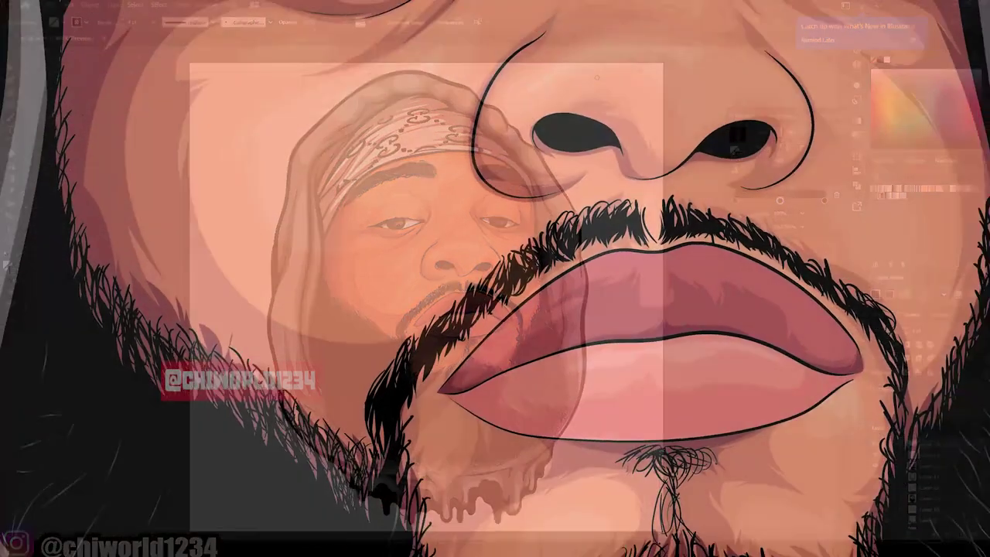